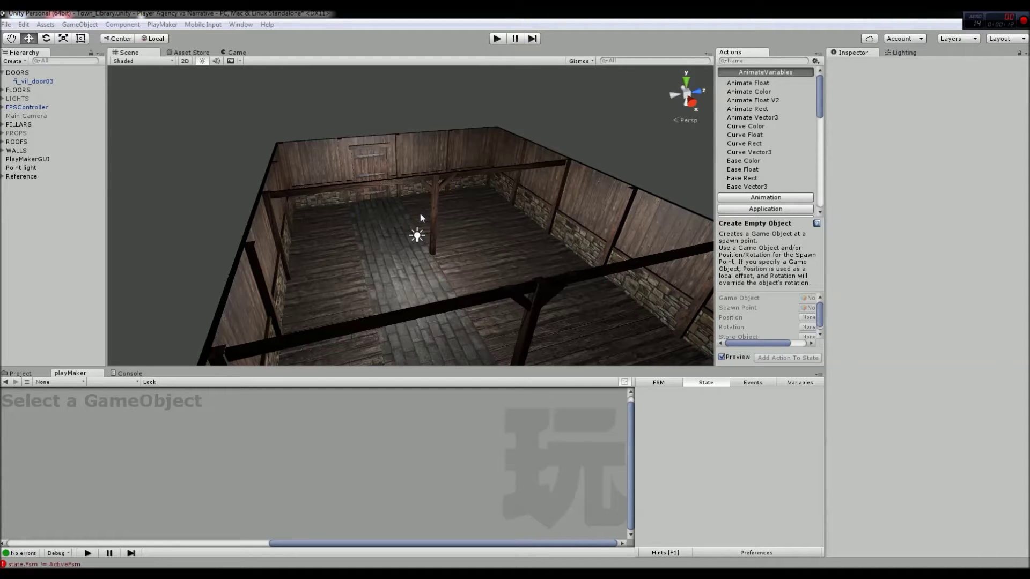
# Step: Examine the room's interior, including its pillars, the stone path and the door at the far end
pyautogui.keyDown('alt'); pyautogui.moveTo(420, 215); pyautogui.dragTo(425, 265); pyautogui.keyUp('alt')
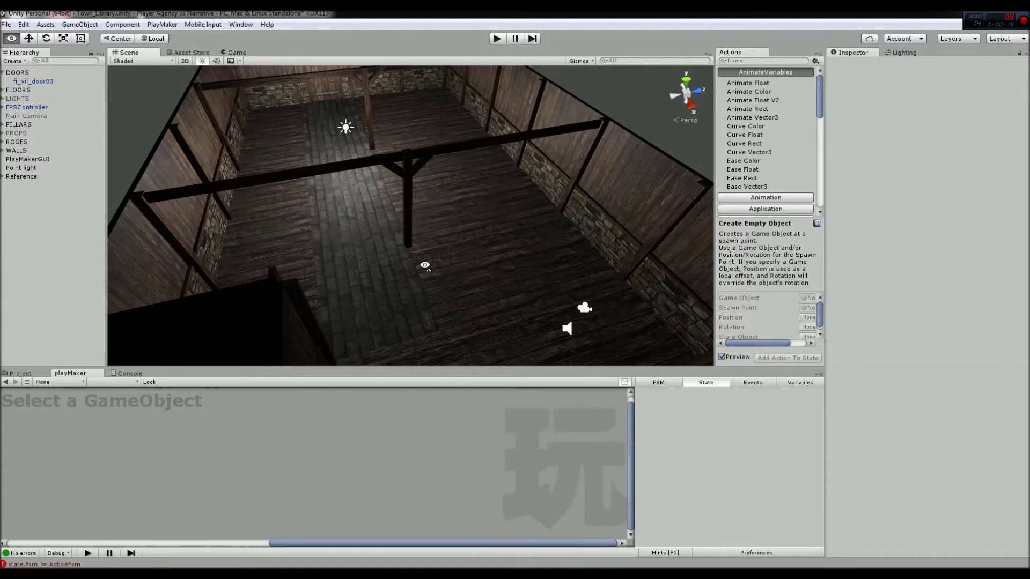
pyautogui.keyDown('alt'); pyautogui.moveTo(425, 265); pyautogui.dragTo(350, 185); pyautogui.keyUp('alt')
pyautogui.press('s')
pyautogui.moveTo(351, 185); pyautogui.dragTo(362, 168, button='right')
pyautogui.press('w')
pyautogui.press('a')
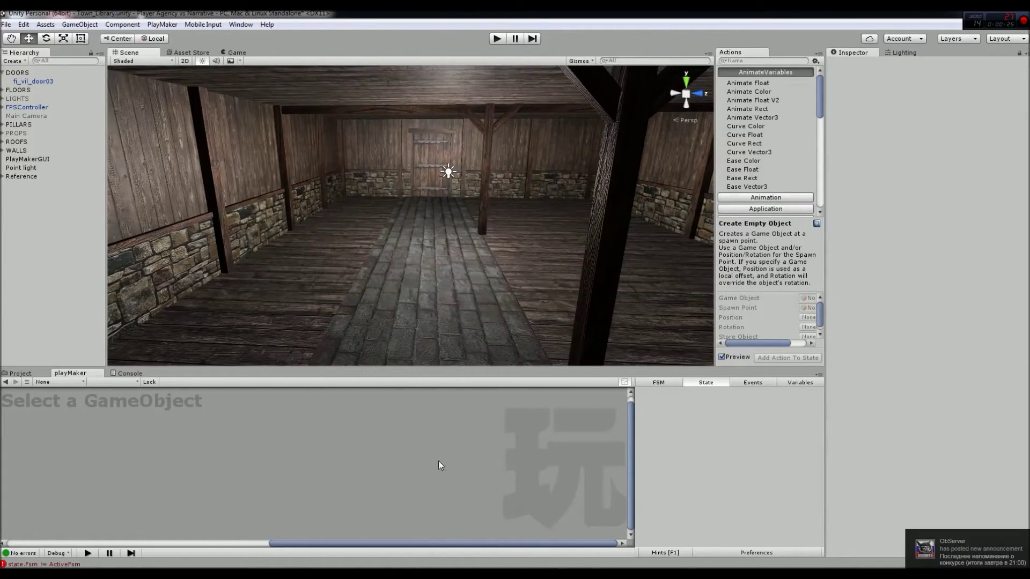
pyautogui.moveTo(266, 477)
pyautogui.keyDown('alt'); pyautogui.moveTo(485, 185); pyautogui.dragTo(504, 216); pyautogui.keyUp('alt')
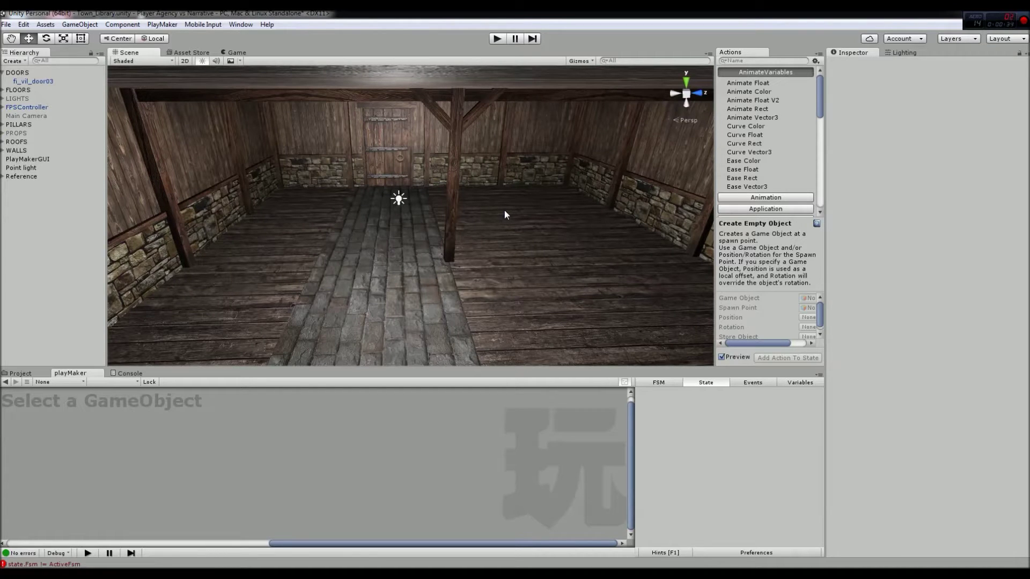
pyautogui.keyDown('alt'); pyautogui.moveTo(504, 211); pyautogui.dragTo(471, 188); pyautogui.keyUp('alt')
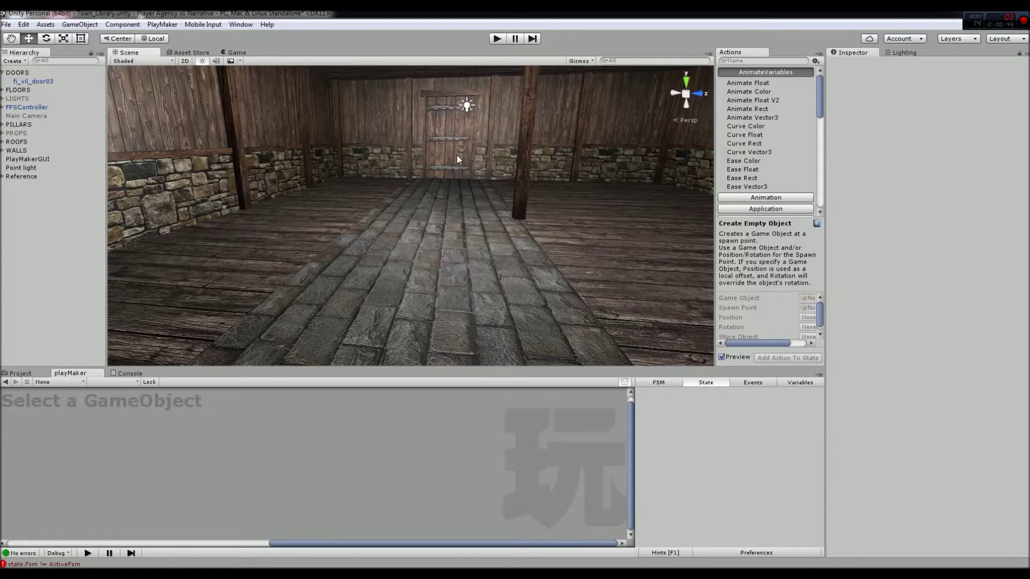
# Step: Collapse the DOORS group and add a 3D cube on the stone path in the room
pyautogui.click(3, 73)
pyautogui.scroll(-2, 423, 194)
pyautogui.moveTo(423, 195)
pyautogui.mouseDown(button='right')
pyautogui.moveTo(441, 207)
pyautogui.moveTo(432, 197)
pyautogui.mouseUp(button='right')
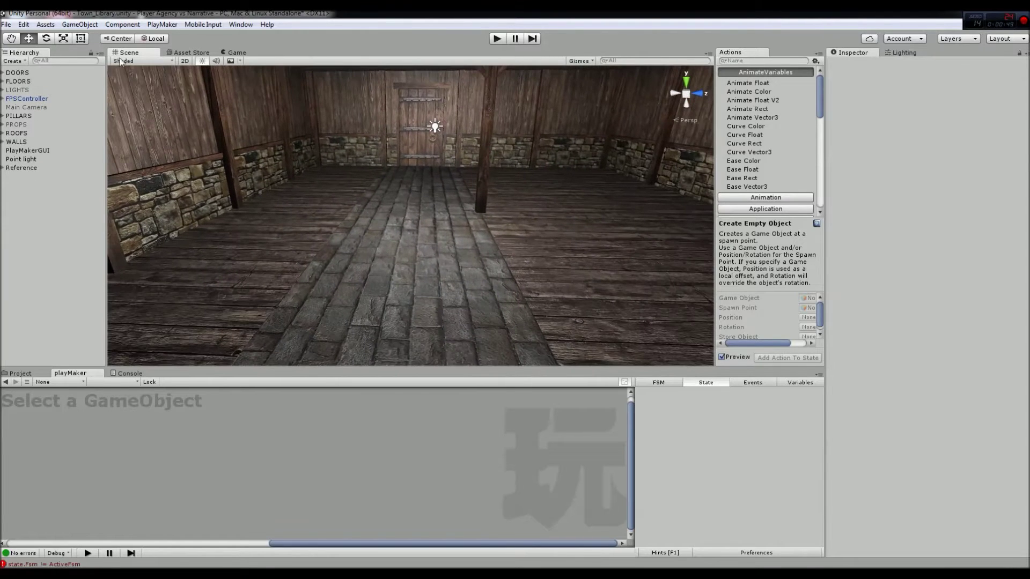
pyautogui.click(79, 25)
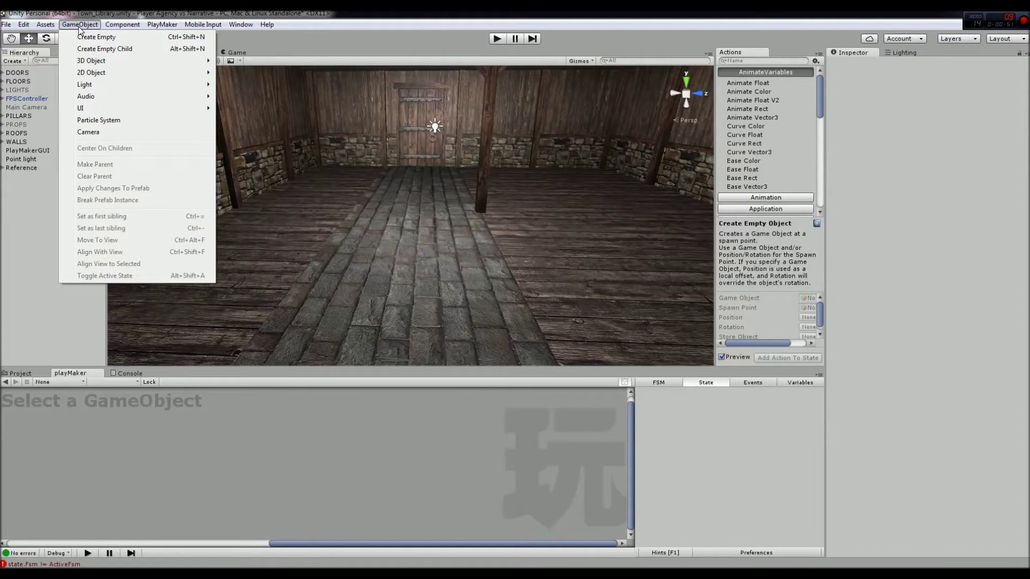
pyautogui.moveTo(110, 63)
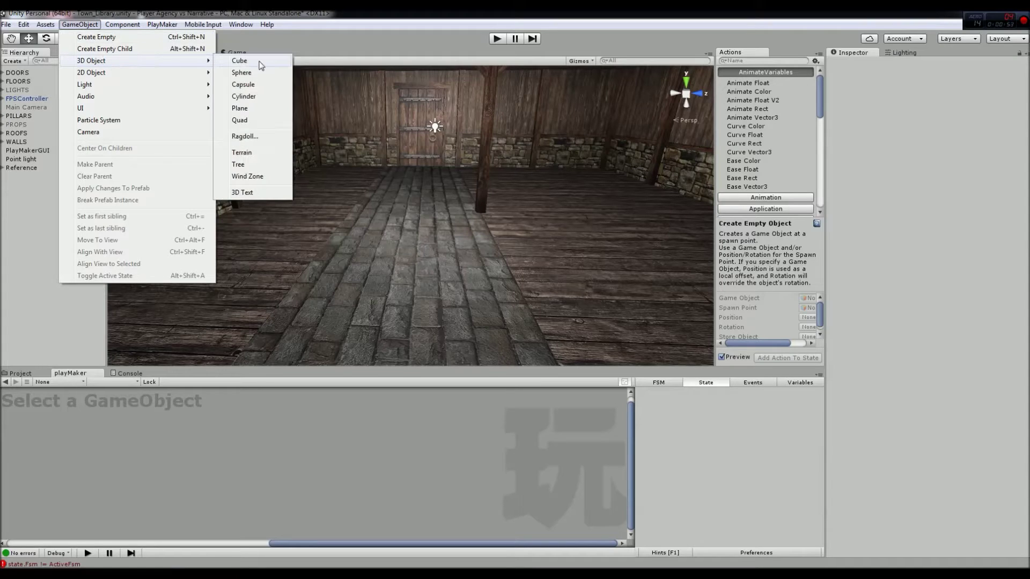
pyautogui.click(259, 64)
pyautogui.moveTo(343, 203); pyautogui.dragTo(388, 196, button='right')
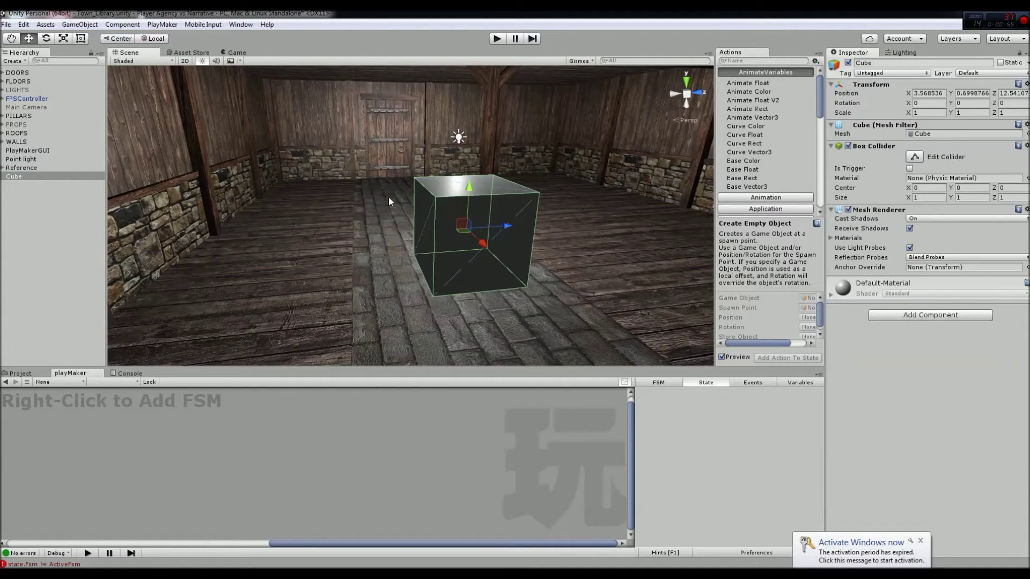
# Step: Try to rename the cube as "Trigger Area"
pyautogui.click(888, 62)
pyautogui.write('Trigger')
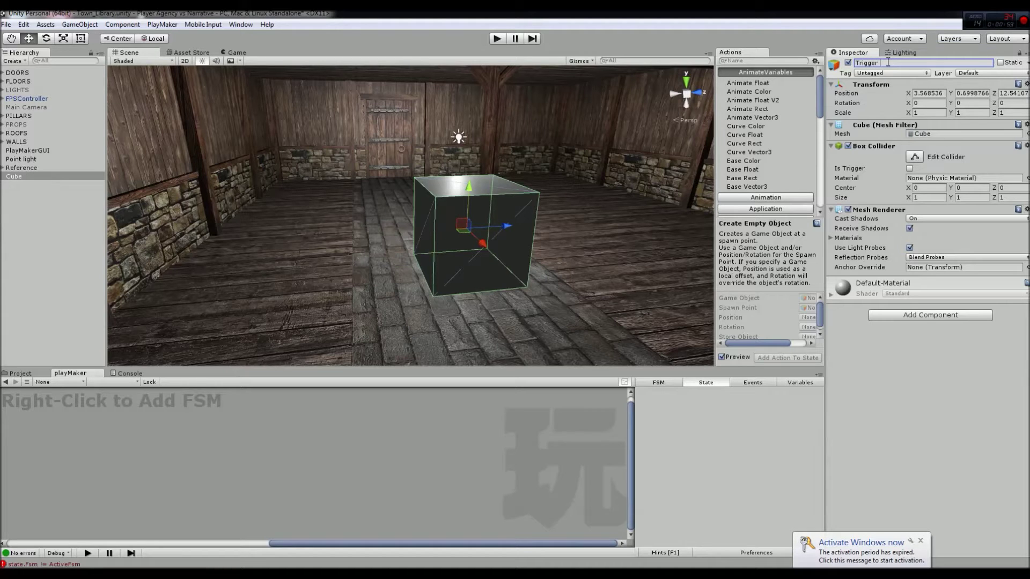
pyautogui.write(' Area')
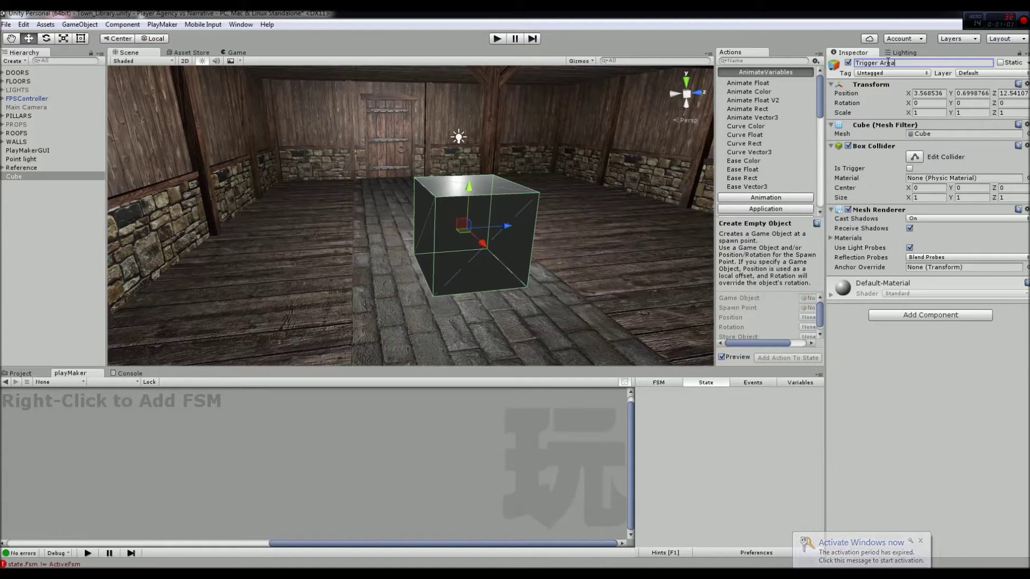
# Step: Move the cube along the X axis to about -2.35, just in front of the door
pyautogui.keyDown('alt'); pyautogui.moveTo(467, 209); pyautogui.dragTo(501, 199); pyautogui.keyUp('alt')
pyautogui.scroll(4, 500, 199)
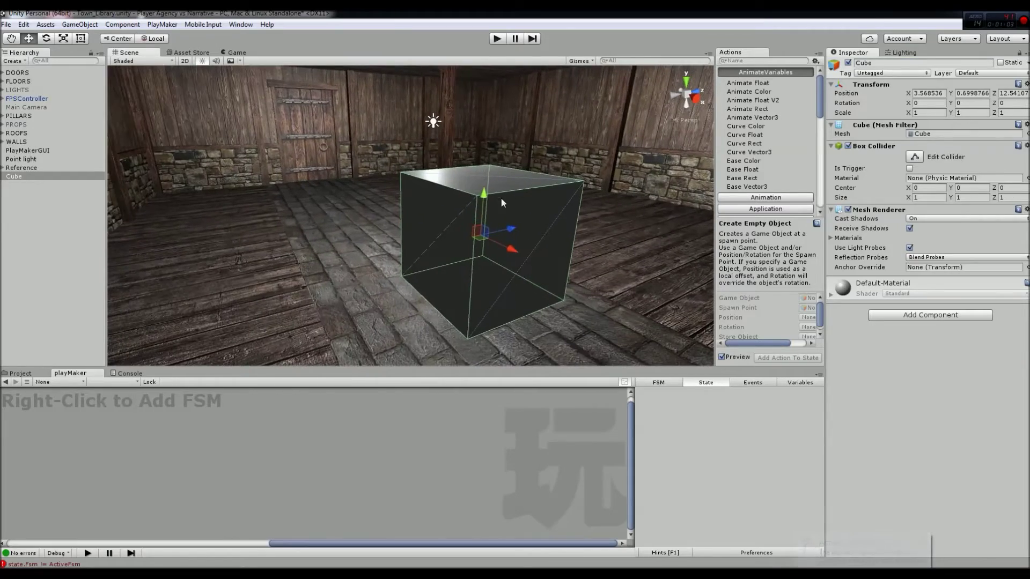
pyautogui.moveTo(510, 252); pyautogui.dragTo(271, 156)
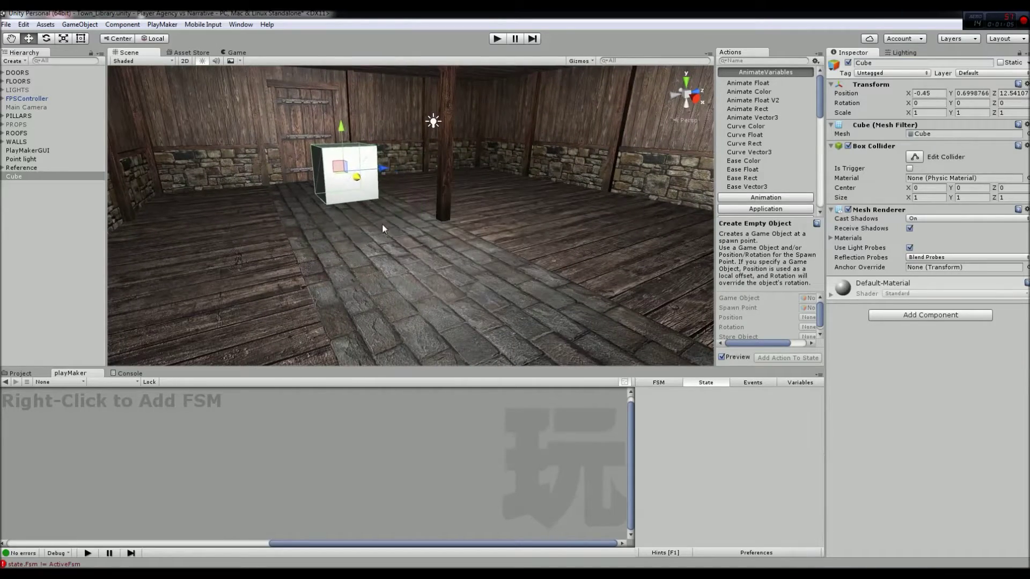
pyautogui.keyDown('alt'); pyautogui.moveTo(382, 223); pyautogui.dragTo(258, 190); pyautogui.keyUp('alt')
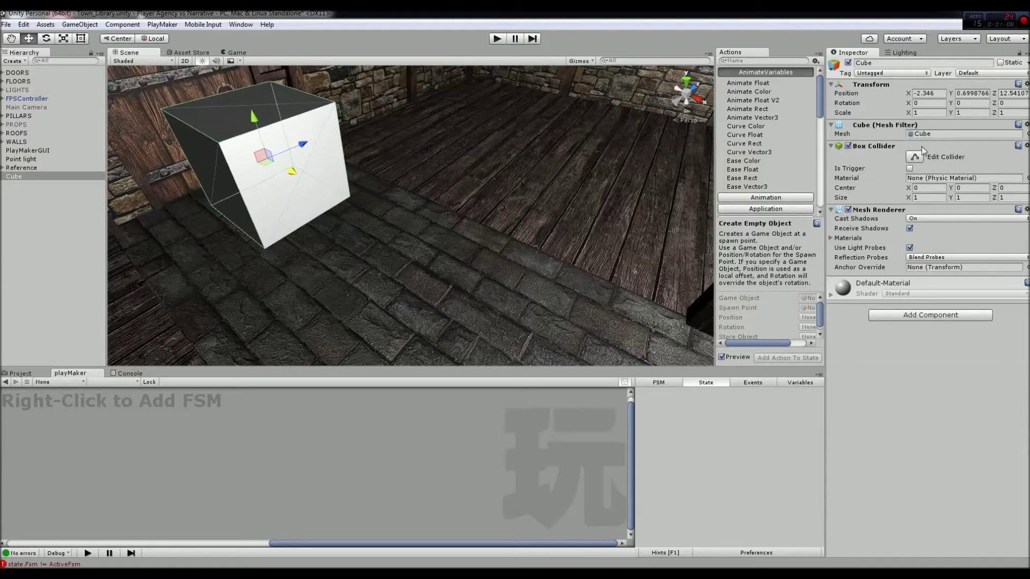
# Step: Rename the cube in front of the door as "Trigger Area"
pyautogui.click(875, 63)
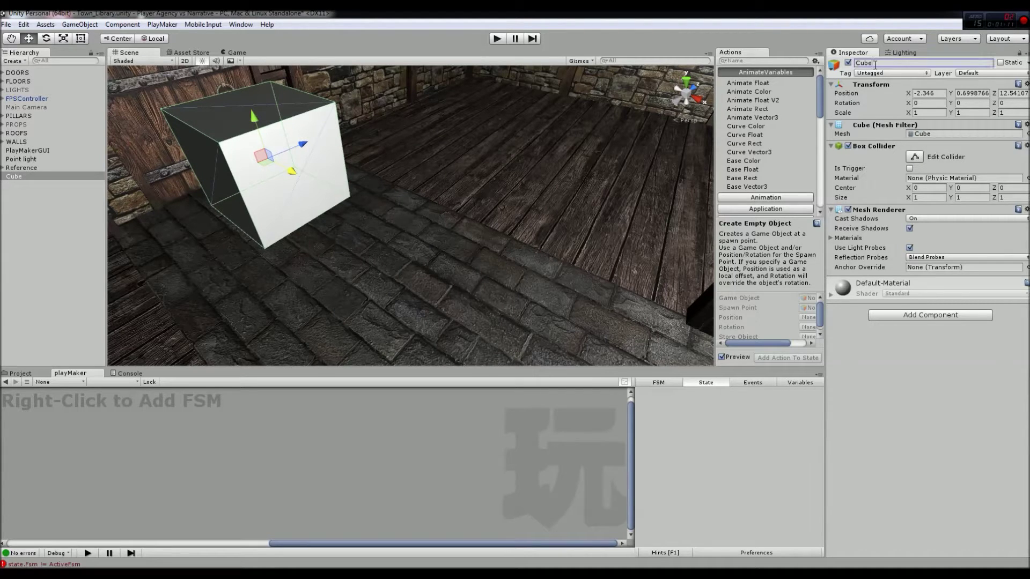
pyautogui.write('Trigger ARea')
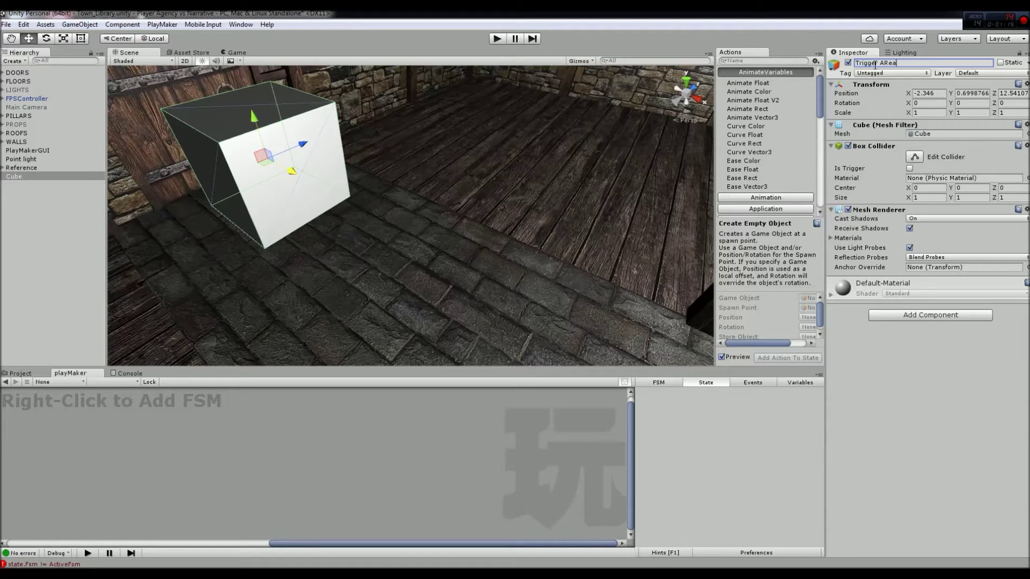
pyautogui.press('Return')
pyautogui.click(887, 63)
pyautogui.click(887, 63)
pyautogui.press('BackSpace')
pyautogui.write('rigger Area')
pyautogui.press('Return')
# Step: Flatten the Trigger Area to a Y scale of 0.1 and lower it onto the floor at Y about 0.036
pyautogui.click(974, 110)
pyautogui.write('0.1')
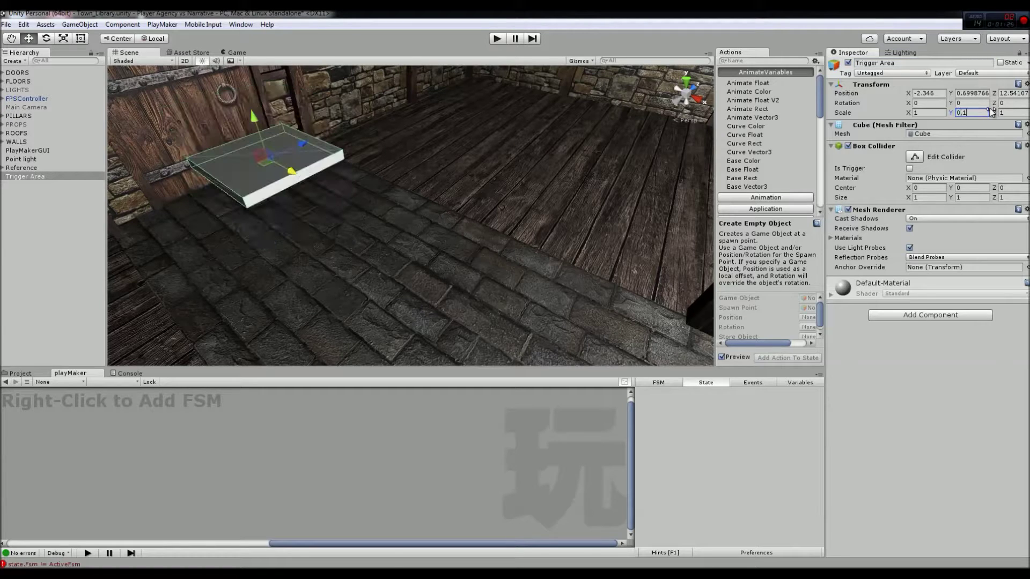
pyautogui.keyDown('alt'); pyautogui.moveTo(268, 138); pyautogui.dragTo(328, 143); pyautogui.keyUp('alt')
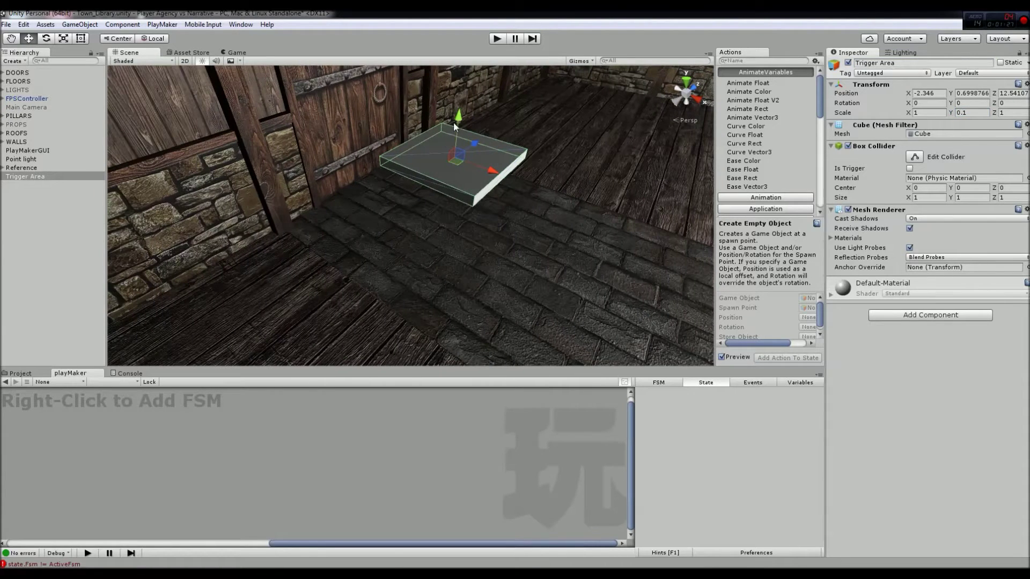
pyautogui.moveTo(458, 121); pyautogui.dragTo(455, 169)
# Step: Widen the Trigger Area slab by setting its X scale to 2 and its Z scale to 2
pyautogui.moveTo(573, 131); pyautogui.dragTo(488, 151, button='right')
pyautogui.press('w')
pyautogui.press('s')
pyautogui.click(924, 113)
pyautogui.write('2')
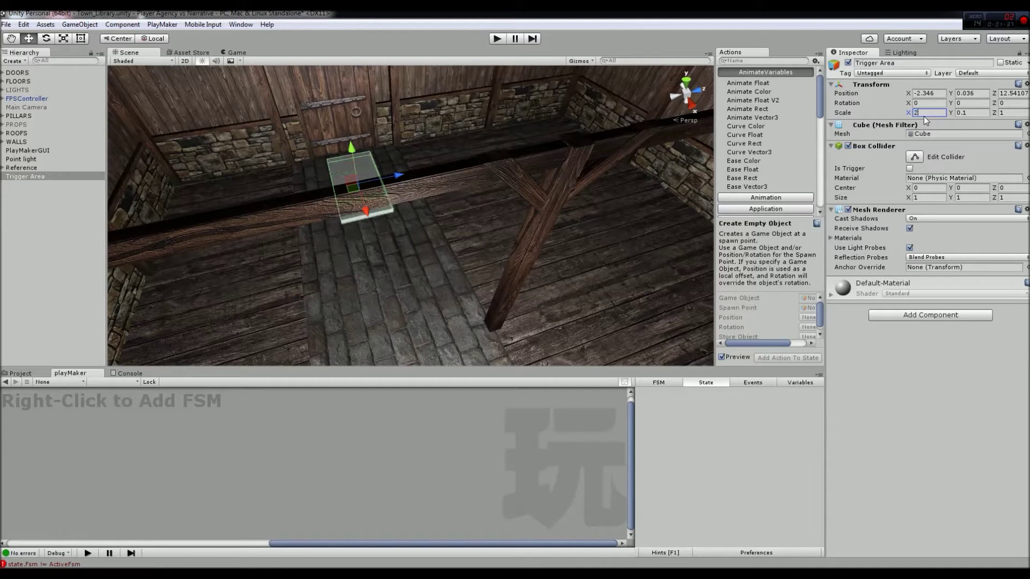
pyautogui.click(1015, 114)
pyautogui.write('2')
# Step: Apply the Red material from the project's Materials folder to the Trigger Area slab
pyautogui.keyDown('alt'); pyautogui.moveTo(473, 216); pyautogui.dragTo(462, 259); pyautogui.keyUp('alt')
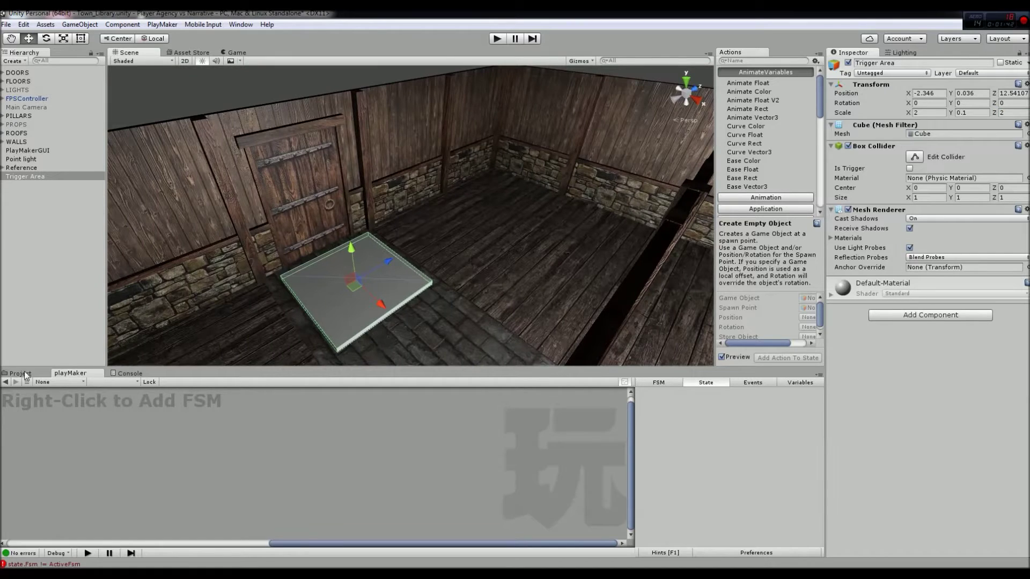
pyautogui.click(22, 373)
pyautogui.moveTo(159, 419); pyautogui.dragTo(406, 286)
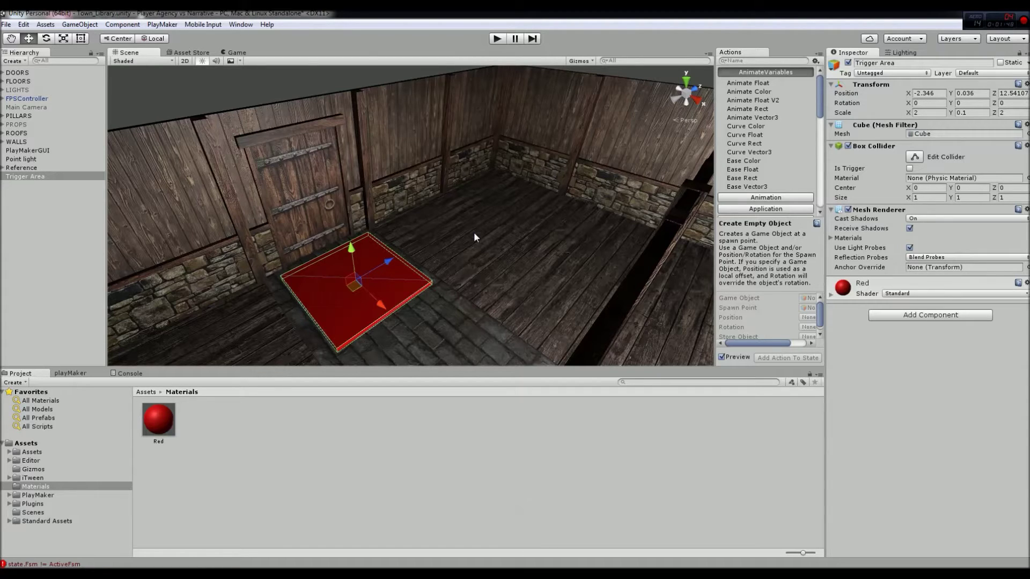
# Step: Duplicate the Trigger Area as a taller box with a Y scale of 1, raised to Y about 0.59
pyautogui.hotkey('ctrl', 'd')
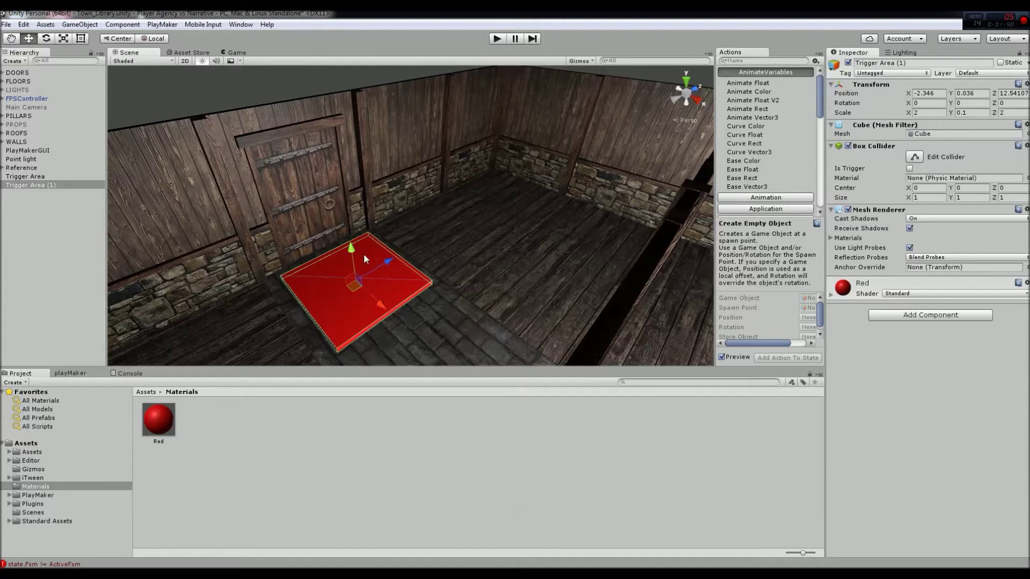
pyautogui.click(941, 112)
pyautogui.click(973, 113)
pyautogui.write('1')
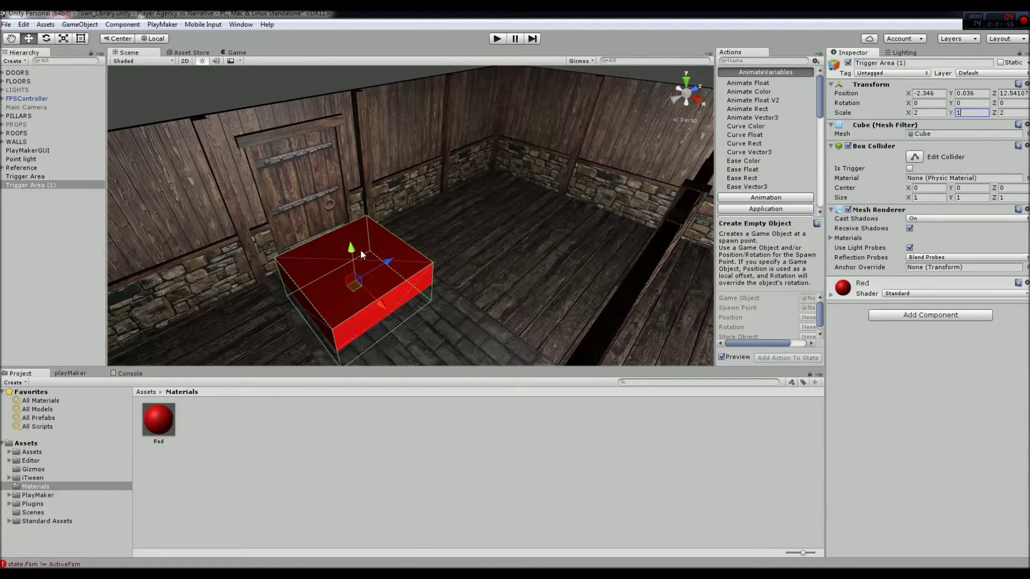
pyautogui.keyDown('alt'); pyautogui.moveTo(355, 250); pyautogui.dragTo(374, 329); pyautogui.keyUp('alt')
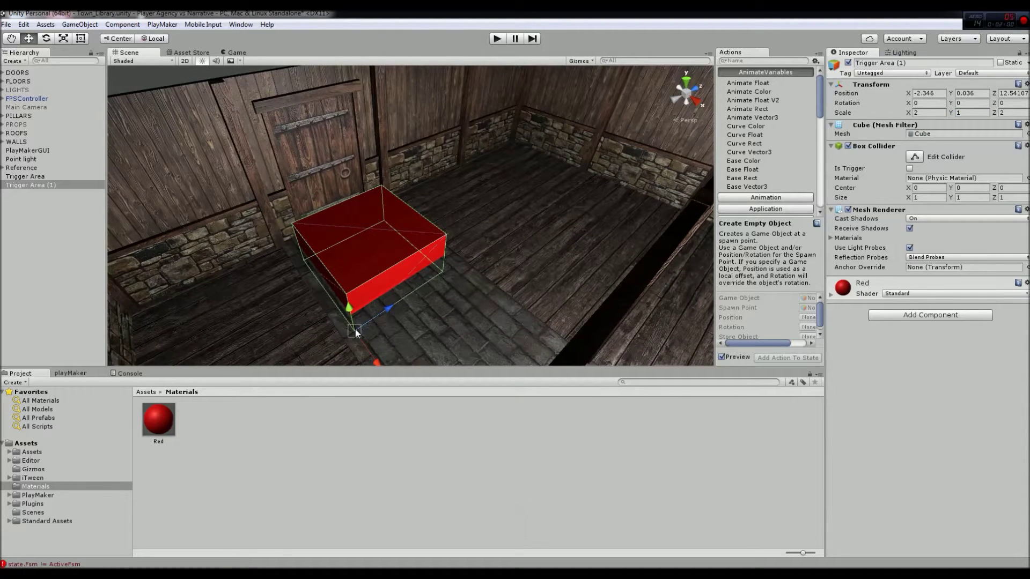
pyautogui.moveTo(355, 330); pyautogui.dragTo(352, 298)
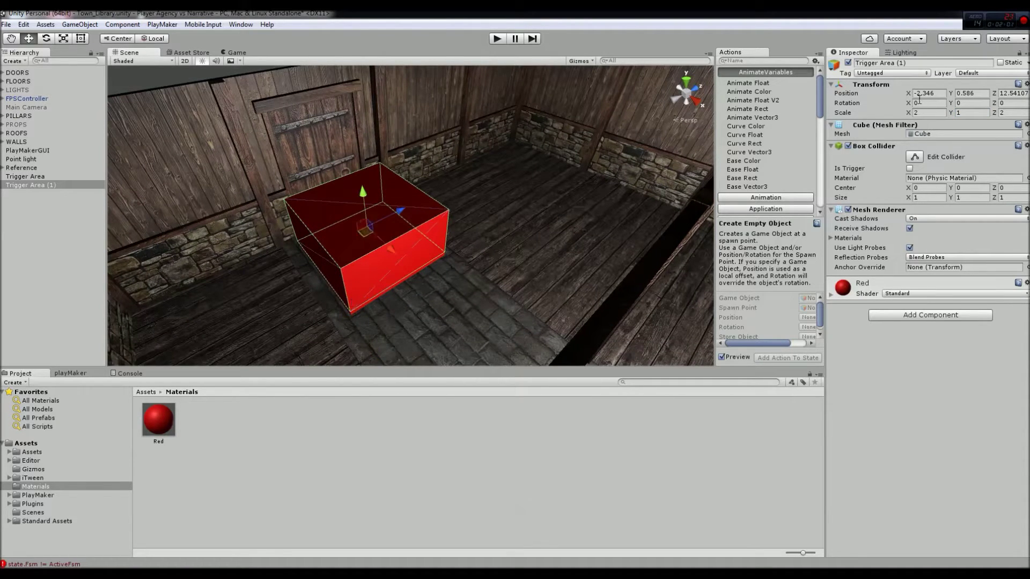
# Step: Rename the duplicated box as "Trigger Sensor"
pyautogui.click(911, 63)
pyautogui.write('Trigger')
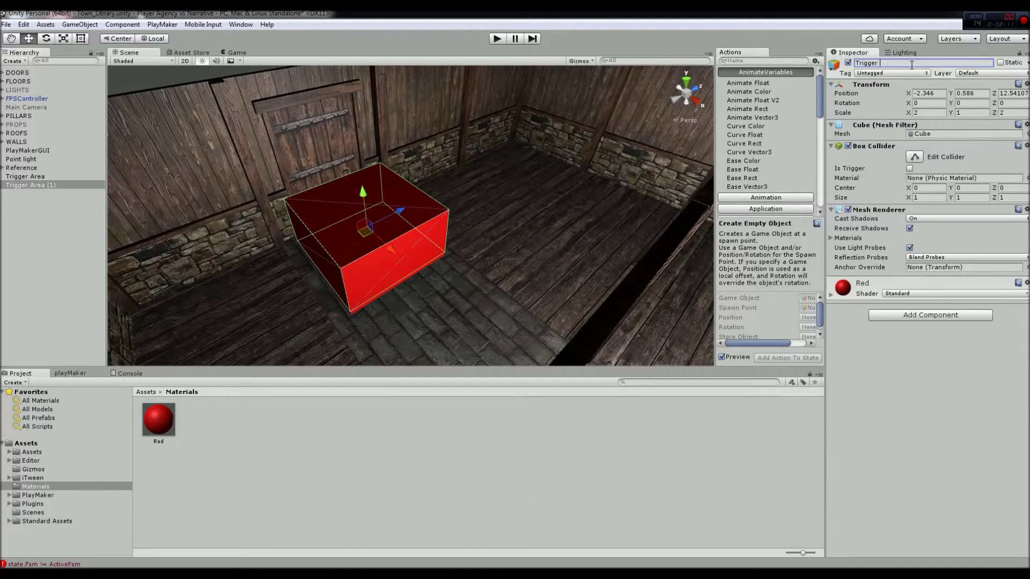
pyautogui.write(' Sensor')
pyautogui.press('Return')
# Step: Make the Trigger Sensor's box collider a trigger and disable its Mesh Renderer
pyautogui.click(910, 168)
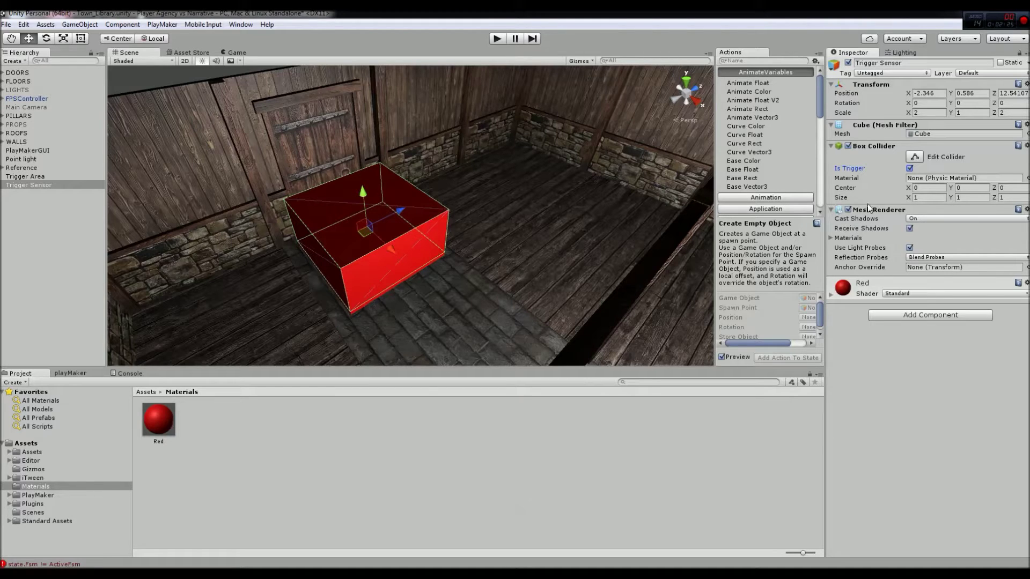
pyautogui.click(848, 210)
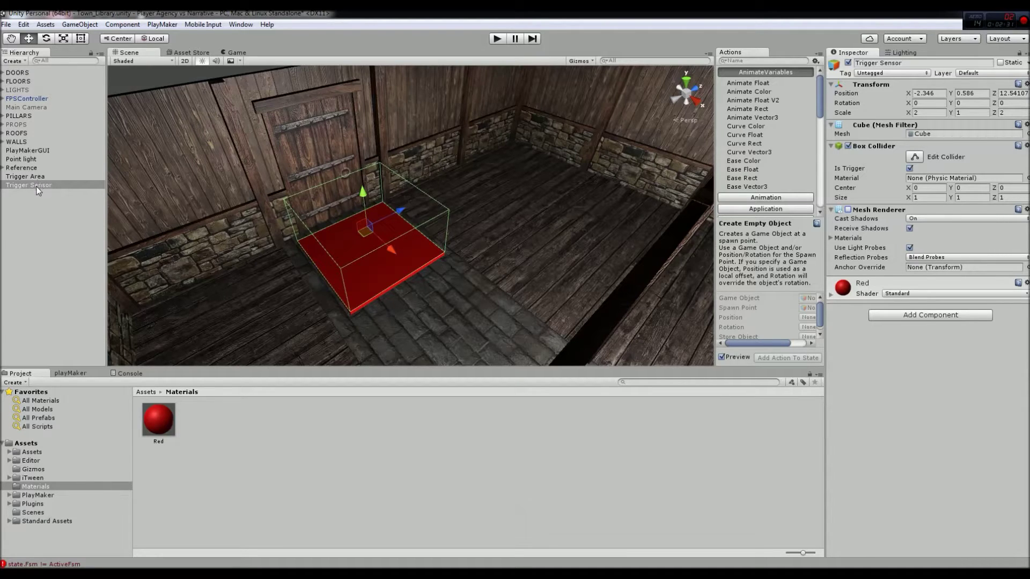
# Step: Parent the Trigger Sensor to the Trigger Area in the scene hierarchy
pyautogui.moveTo(37, 190); pyautogui.dragTo(35, 178)
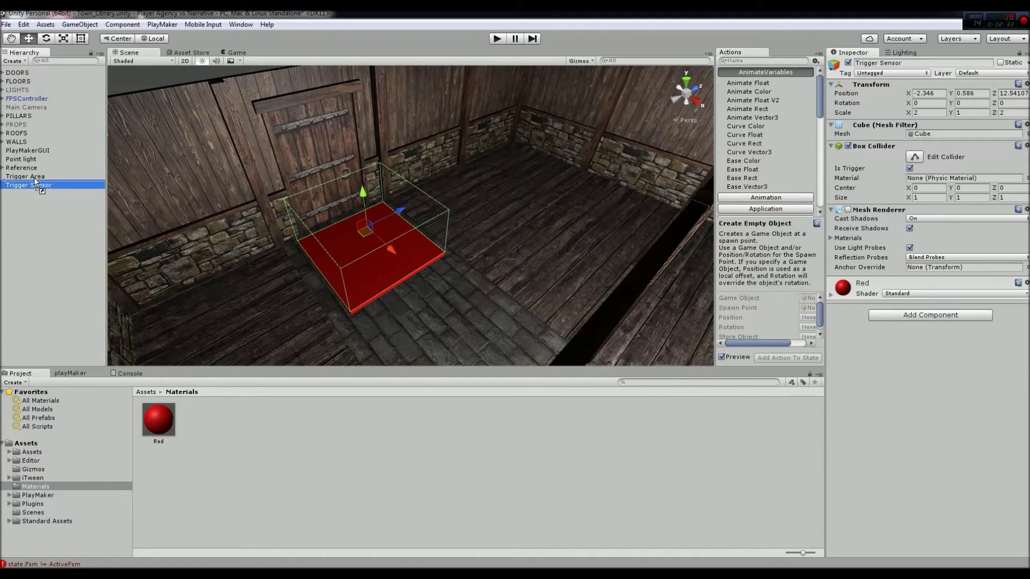
pyautogui.click(33, 196)
# Step: Move the Trigger Area across the floor to test whether its child follows, and undo the move
pyautogui.click(31, 177)
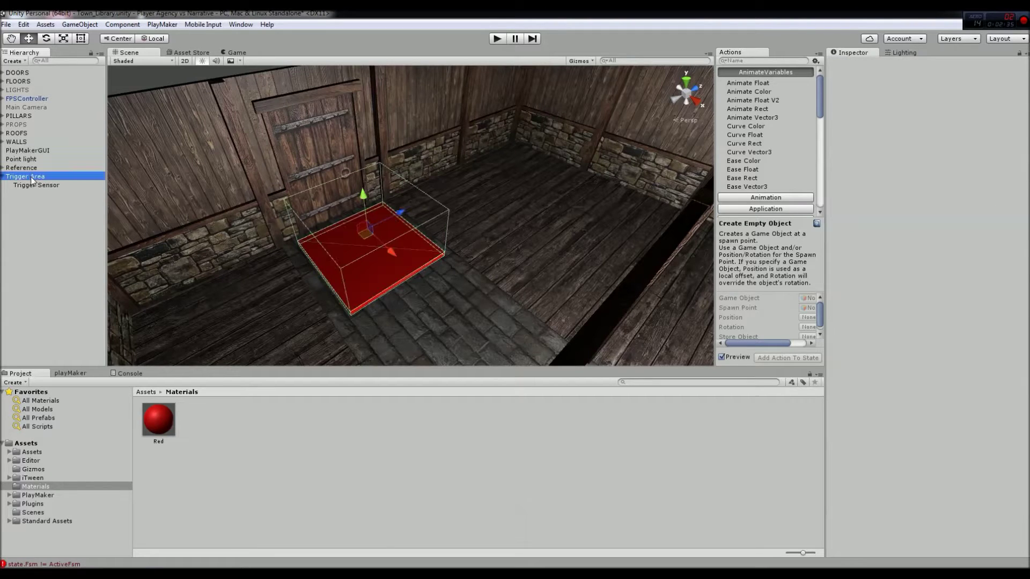
pyautogui.moveTo(363, 231); pyautogui.dragTo(541, 190)
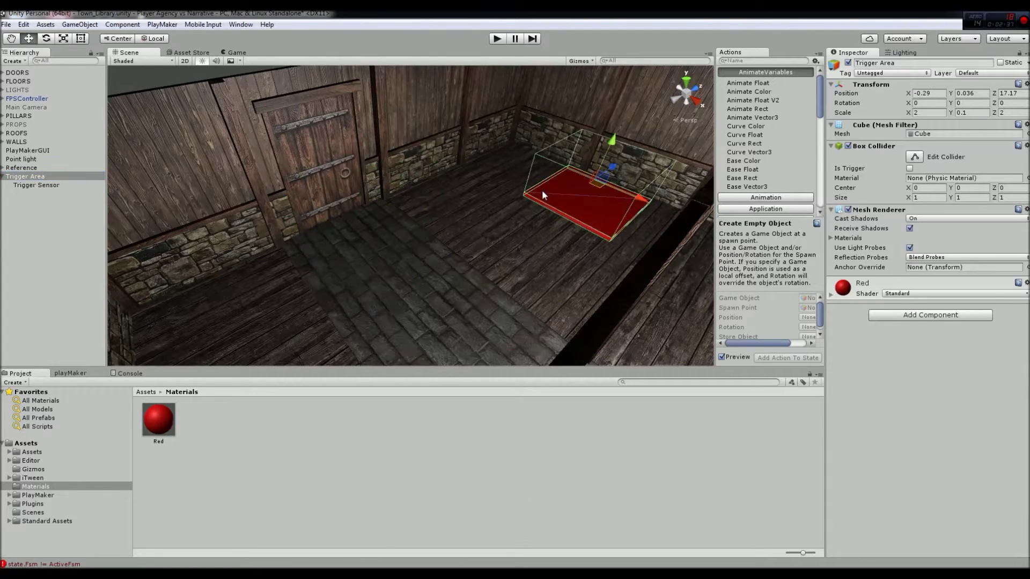
pyautogui.hotkey('ctrl', 'z')
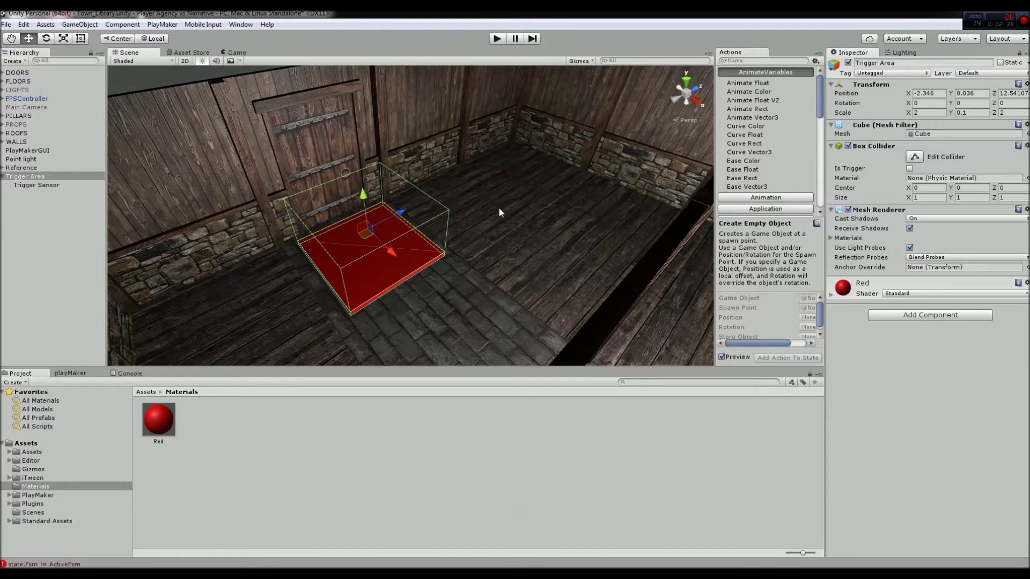
# Step: Play-test the scene by walking around the room with the red trigger pad, and stop the game
pyautogui.click(48, 186)
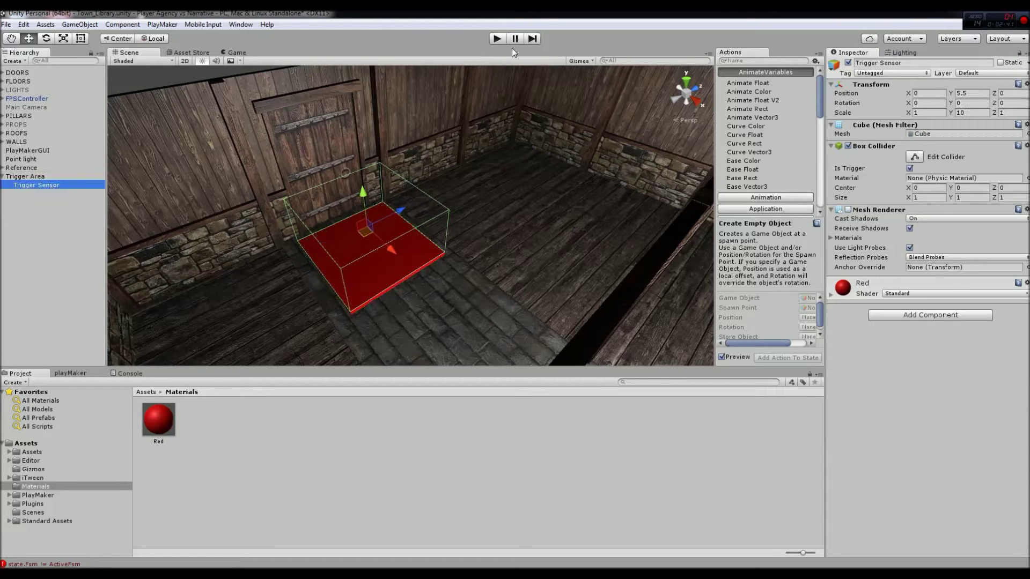
pyautogui.click(496, 39)
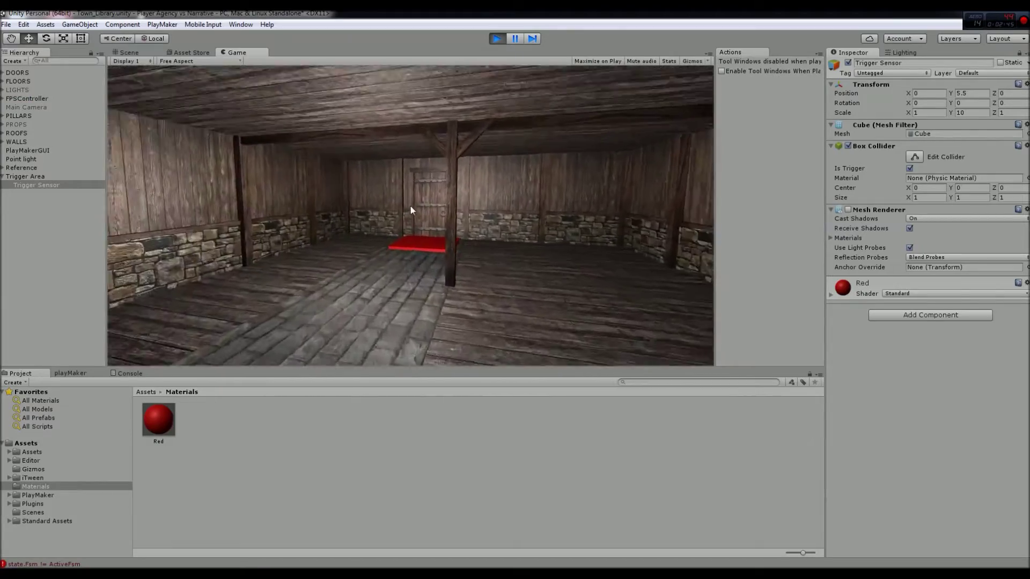
pyautogui.press('w')
pyautogui.press('s')
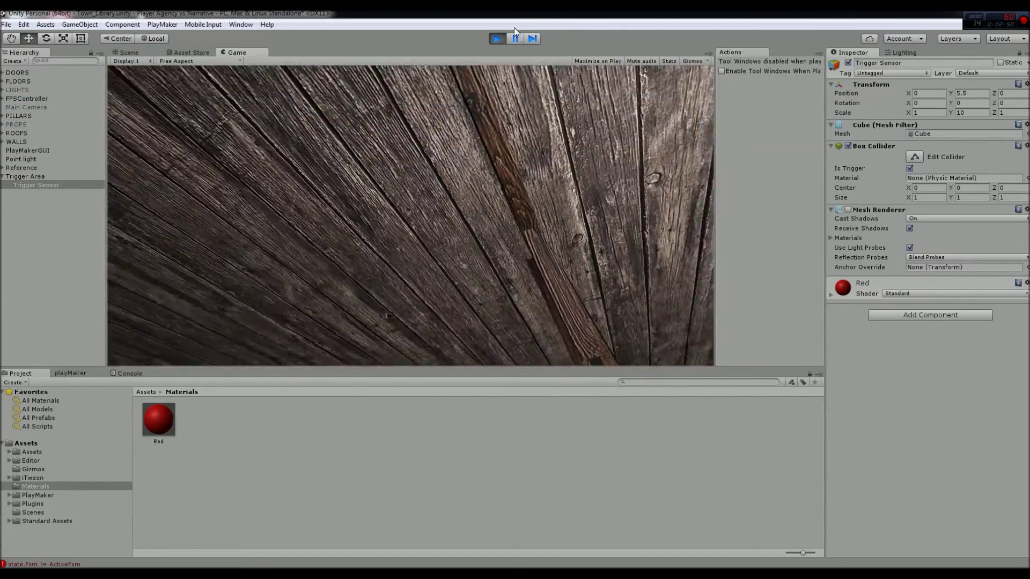
pyautogui.click(490, 38)
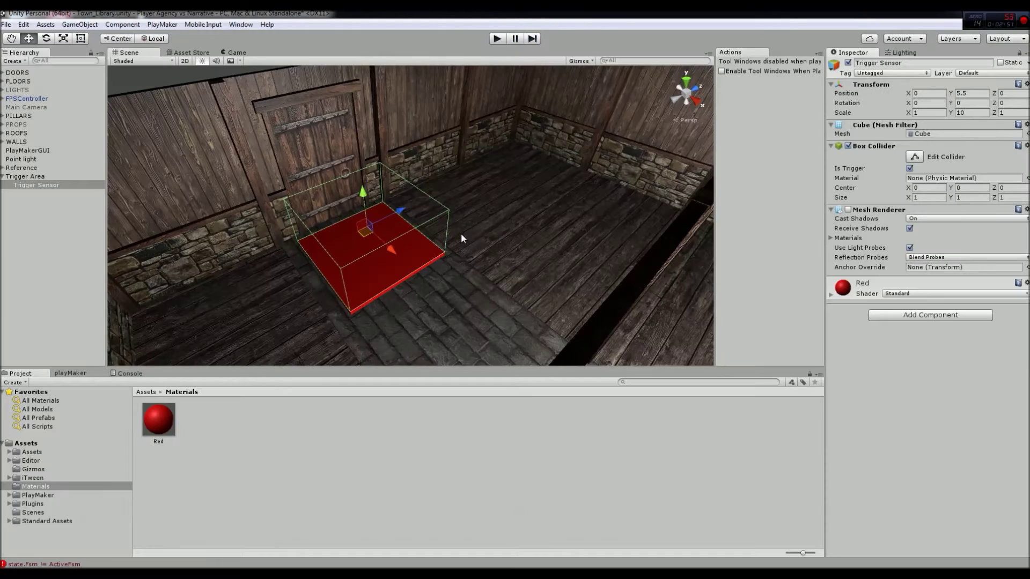
# Step: Add a new PlayMaker FSM to the Trigger Sensor
pyautogui.click(48, 183)
pyautogui.click(79, 374)
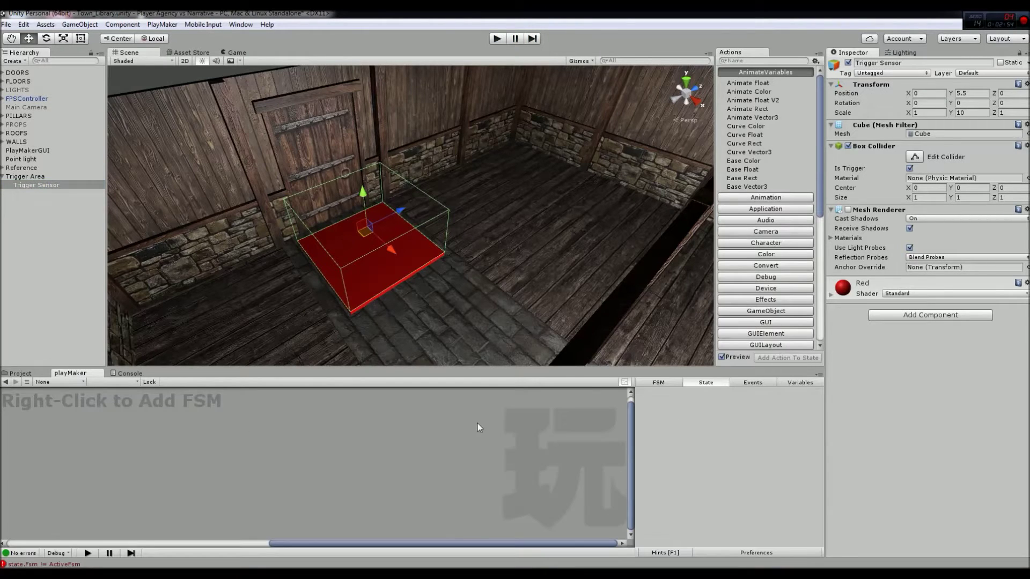
pyautogui.rightClick(92, 429)
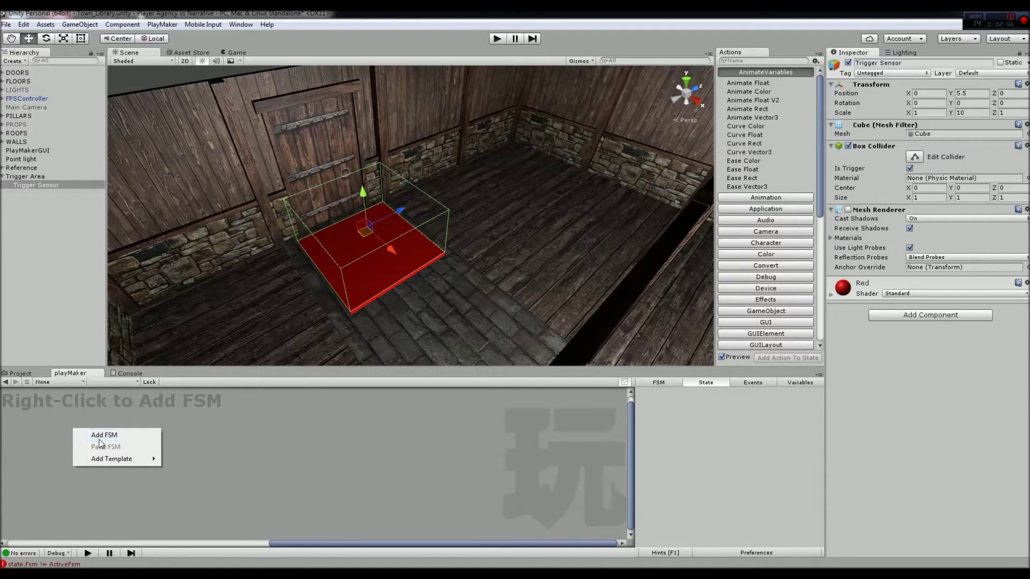
pyautogui.click(100, 439)
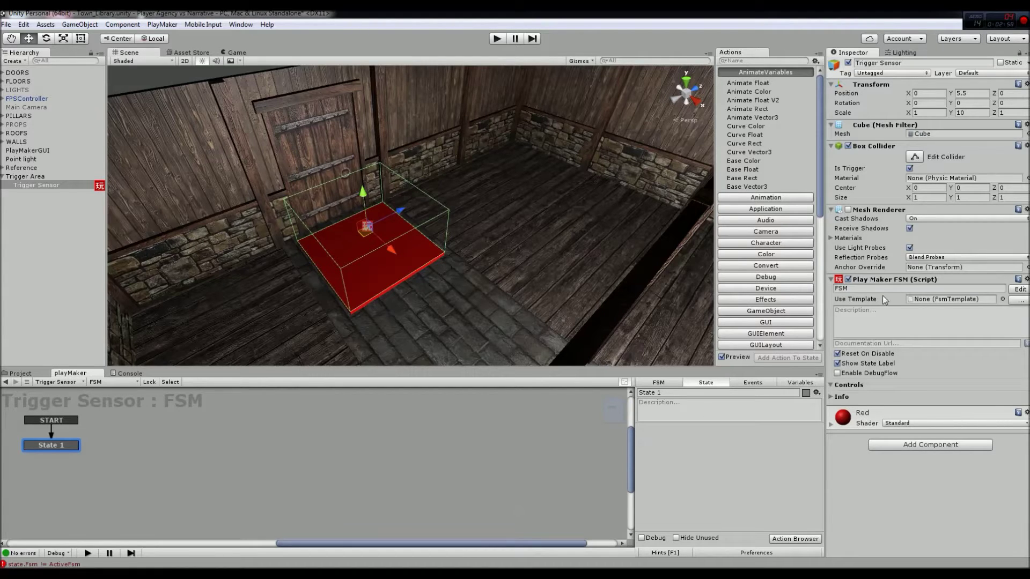
pyautogui.click(876, 290)
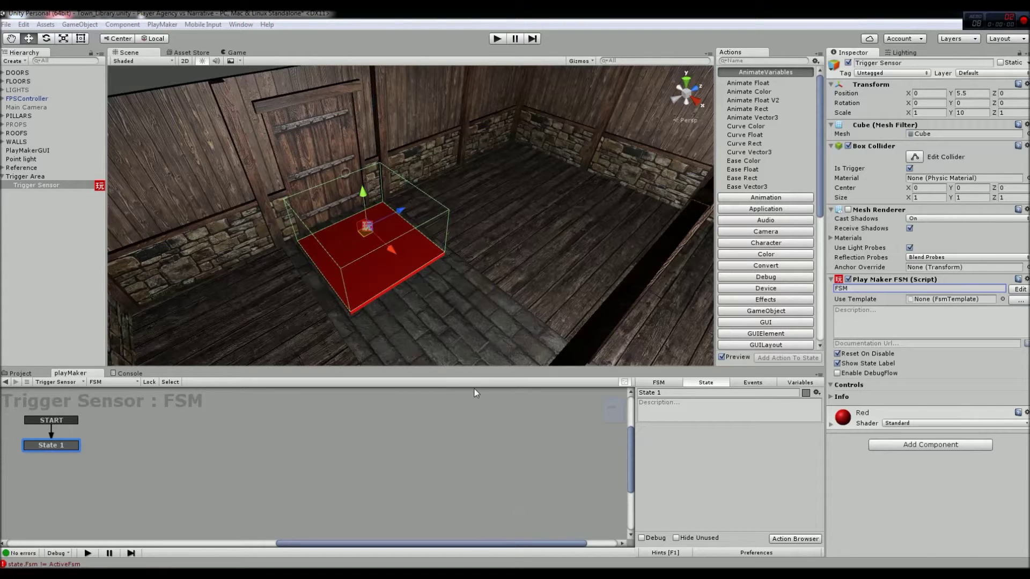
# Step: Move the Trigger Area along the X axis away from the door, to about X -0.895
pyautogui.moveTo(429, 233); pyautogui.dragTo(453, 248, button='right')
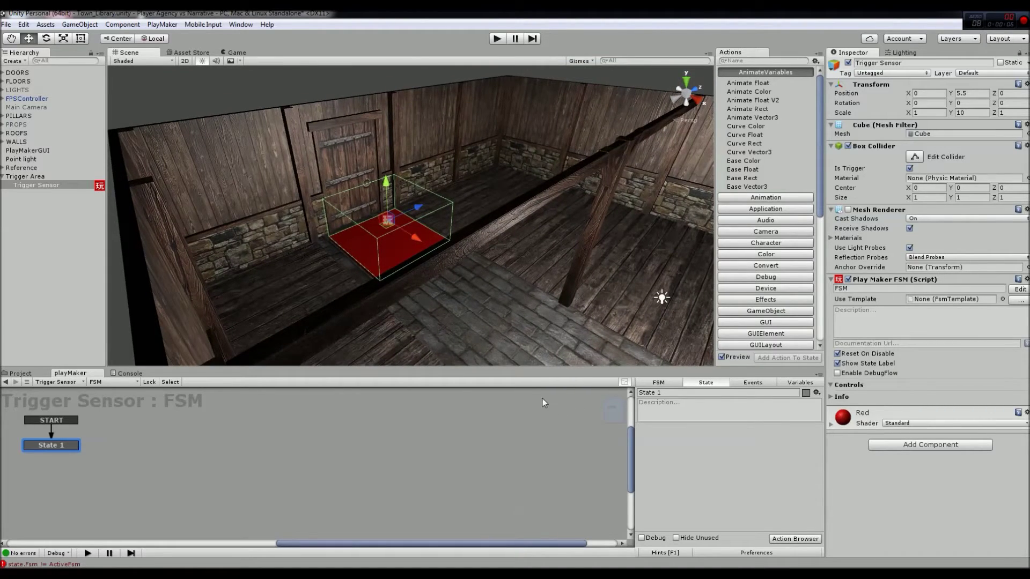
pyautogui.press('w')
pyautogui.moveTo(430, 264); pyautogui.dragTo(439, 236, button='right')
pyautogui.press('a')
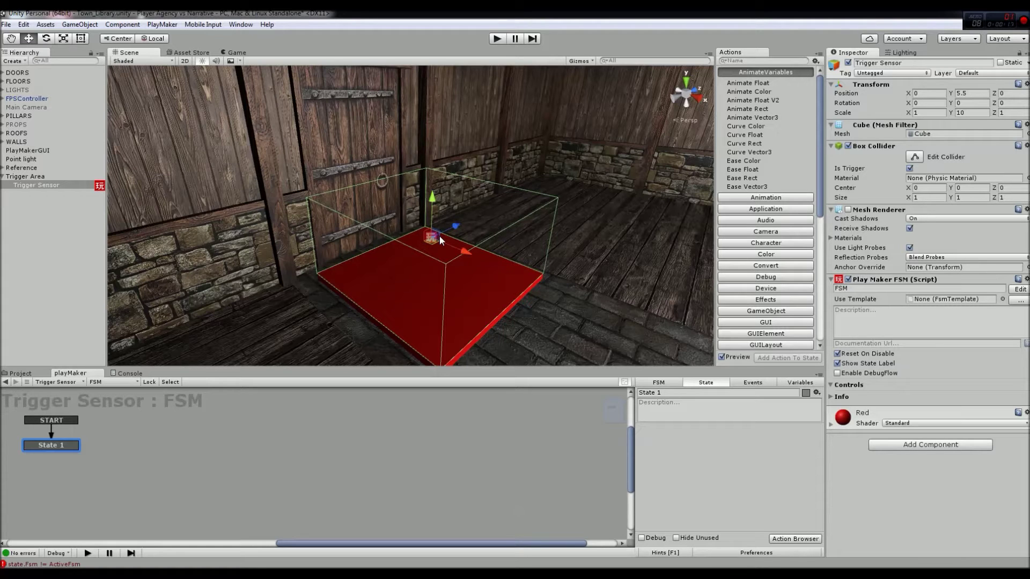
pyautogui.moveTo(459, 234); pyautogui.dragTo(361, 271, button='right')
pyautogui.click(27, 177)
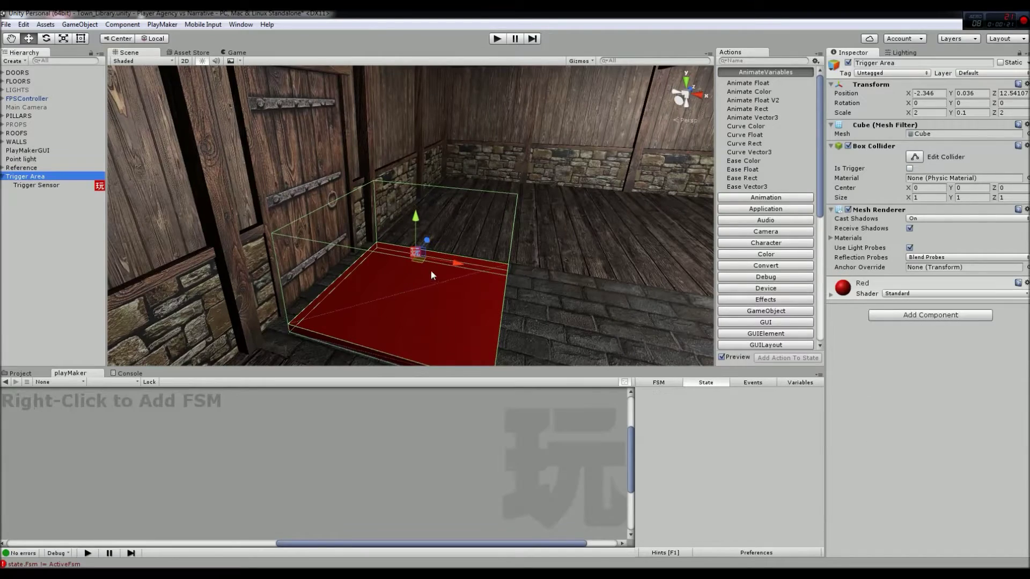
pyautogui.moveTo(450, 265); pyautogui.dragTo(576, 262)
pyautogui.keyDown('alt'); pyautogui.moveTo(576, 262); pyautogui.dragTo(414, 217); pyautogui.keyUp('alt')
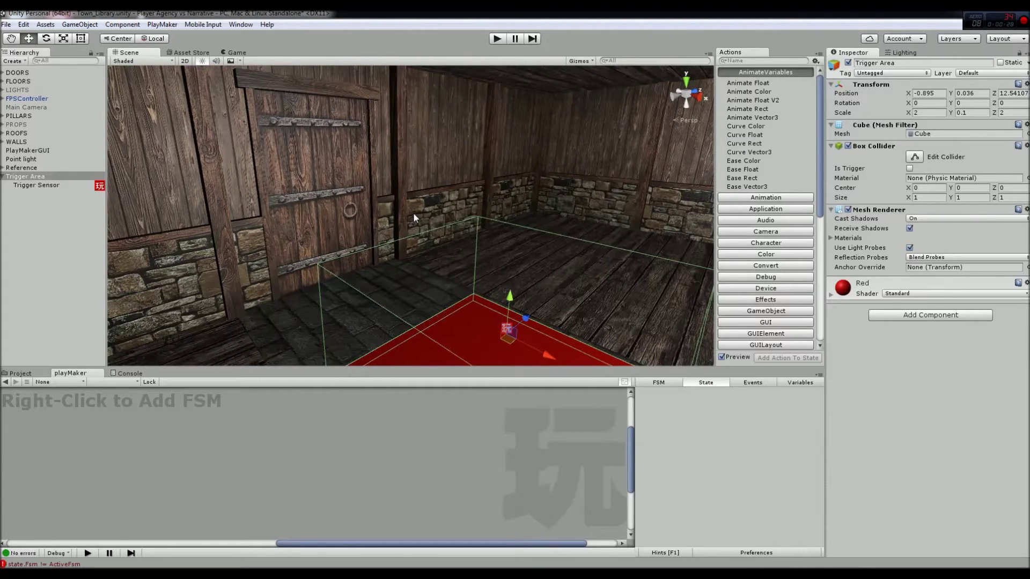
# Step: Rename the Trigger Sensor's FSM as Remove Door
pyautogui.click(336, 162)
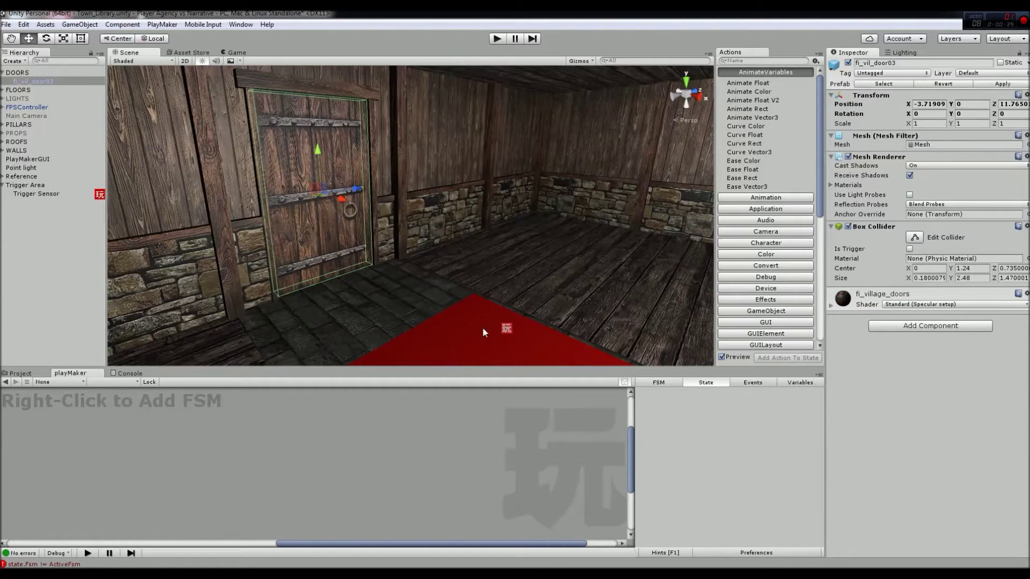
pyautogui.click(508, 330)
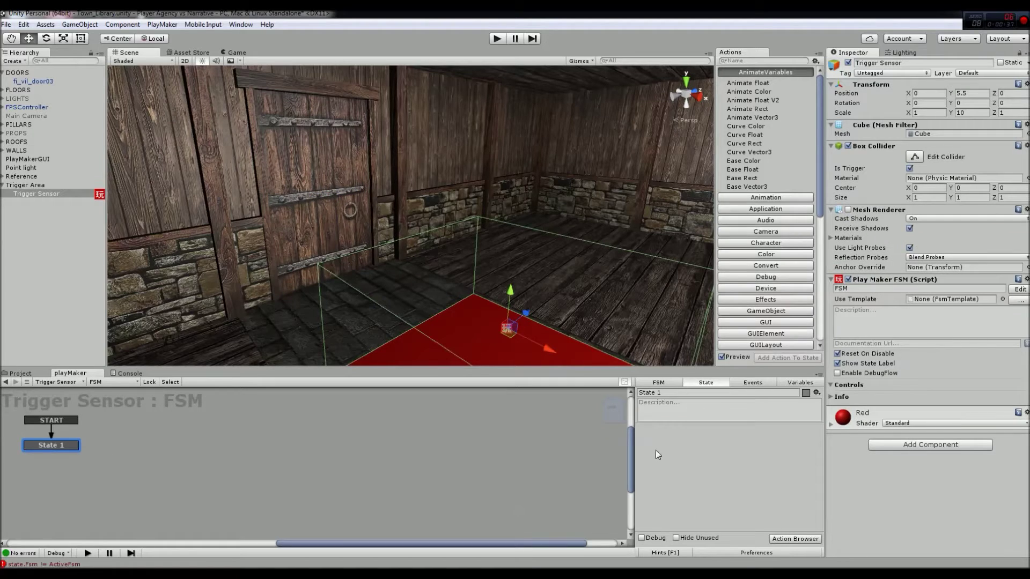
pyautogui.click(666, 392)
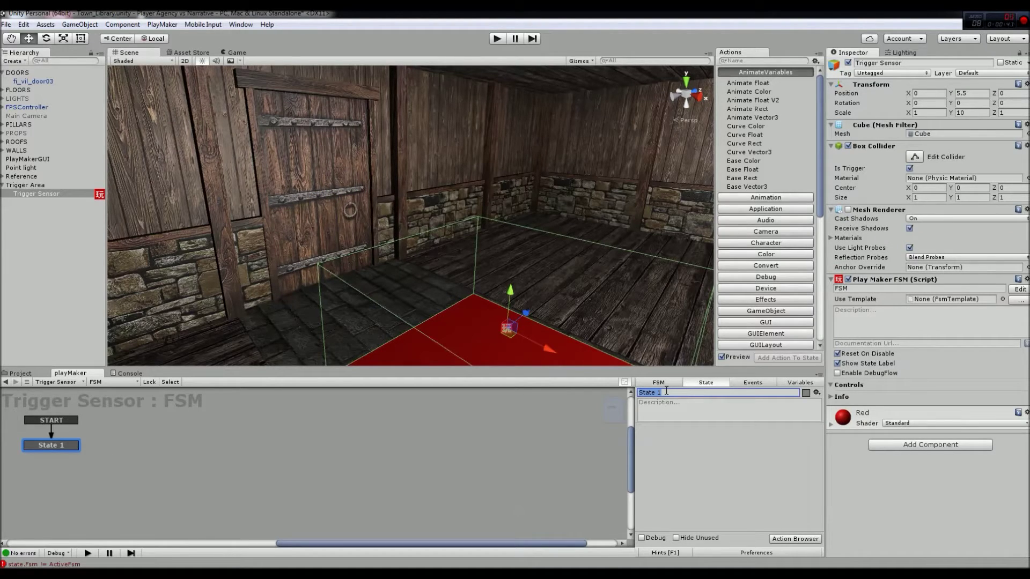
pyautogui.click(852, 290)
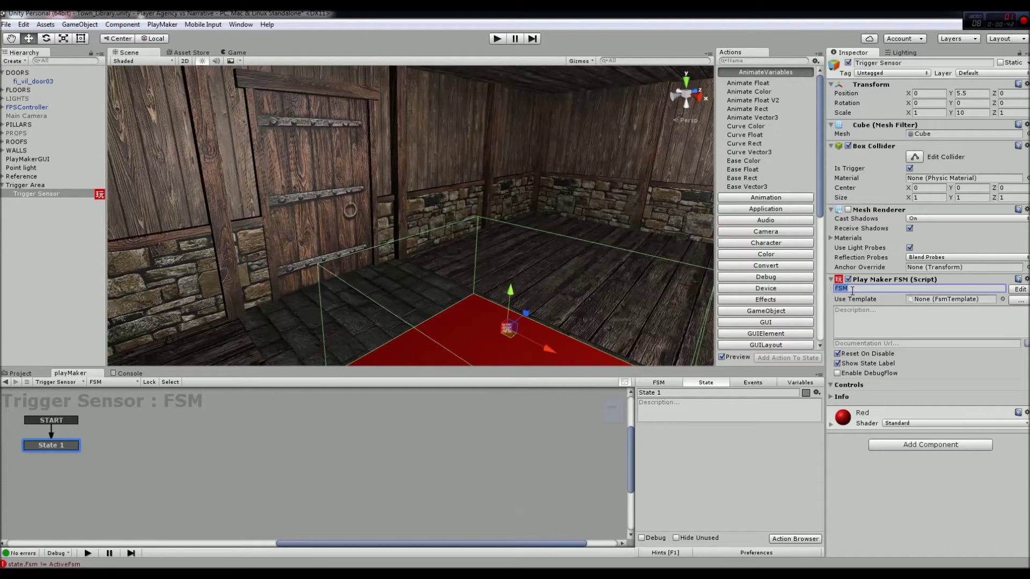
pyautogui.write('Remove Door')
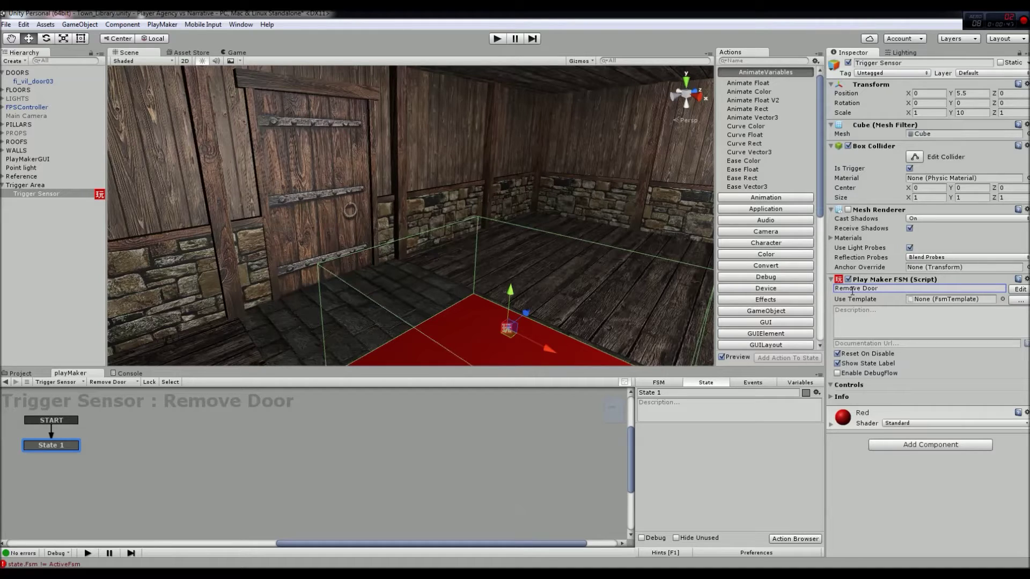
# Step: Rename the FSM's first state as Detect Collision
pyautogui.click(53, 450)
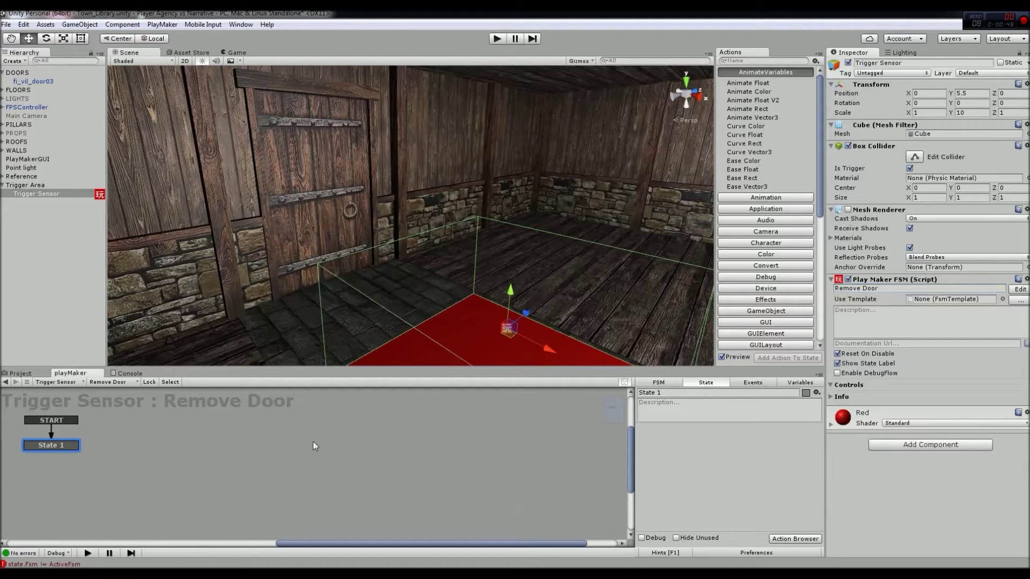
pyautogui.click(666, 393)
pyautogui.write('Detect Collision')
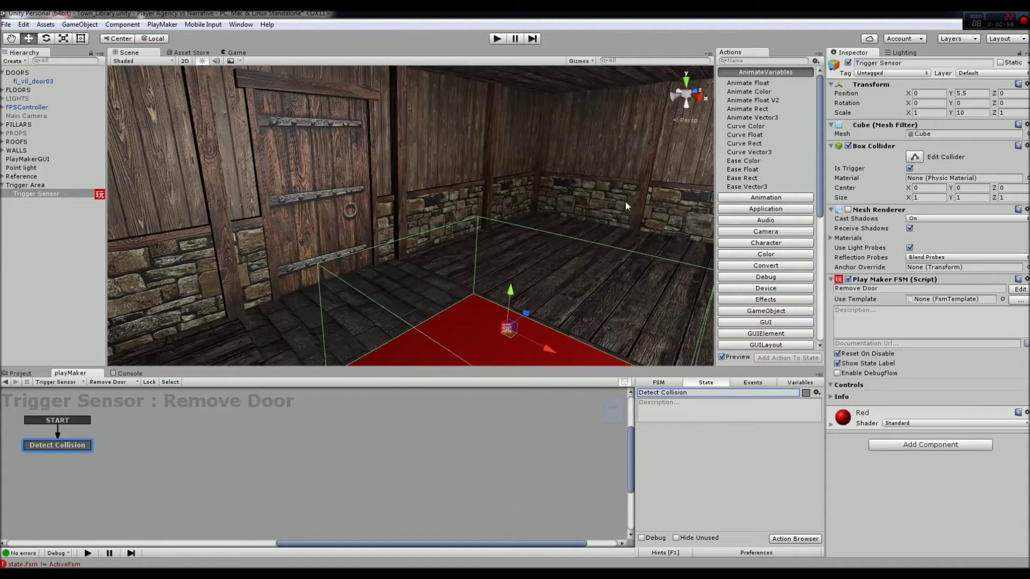
# Step: Find the Trigger Event action and add it to the Detect Collision state
pyautogui.click(740, 61)
pyautogui.write('trigger event')
pyautogui.moveTo(748, 83); pyautogui.dragTo(708, 467)
pyautogui.click(748, 441)
pyautogui.moveTo(530, 238); pyautogui.dragTo(605, 312, button='right')
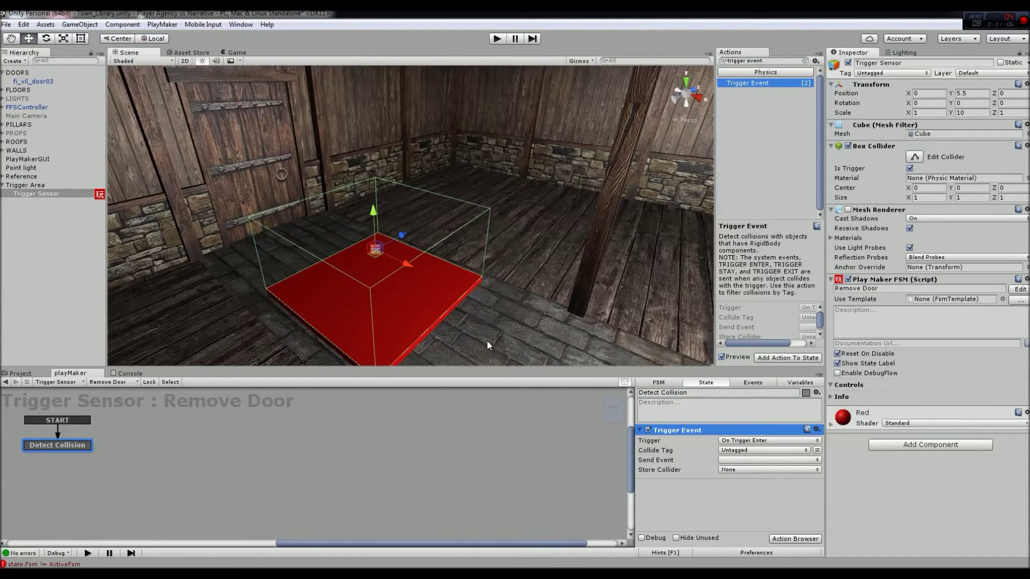
# Step: Keep the Trigger Event on On Trigger Enter, set its Collide Tag to Player, and check the FPSController's tag
pyautogui.click(764, 441)
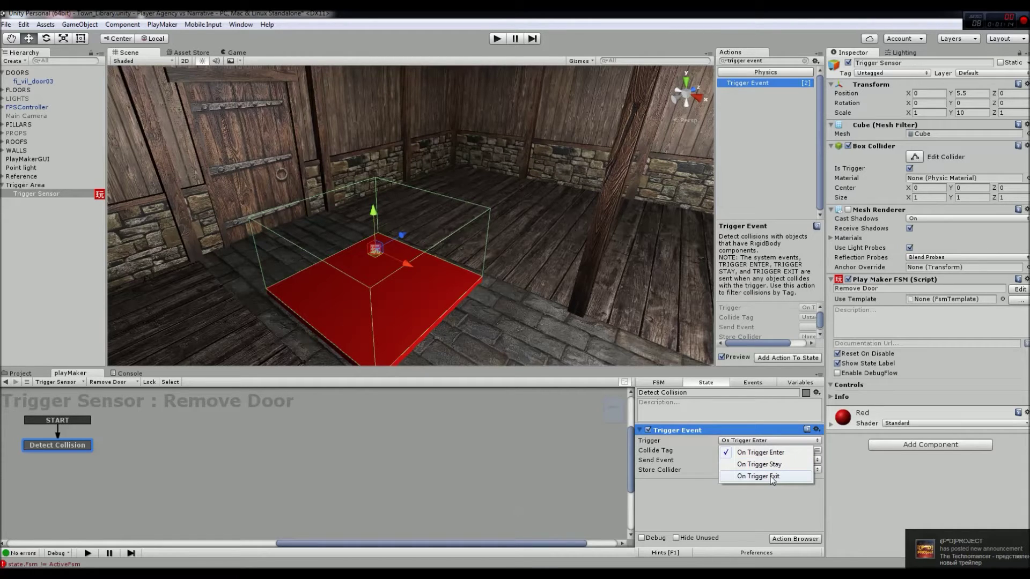
pyautogui.click(730, 488)
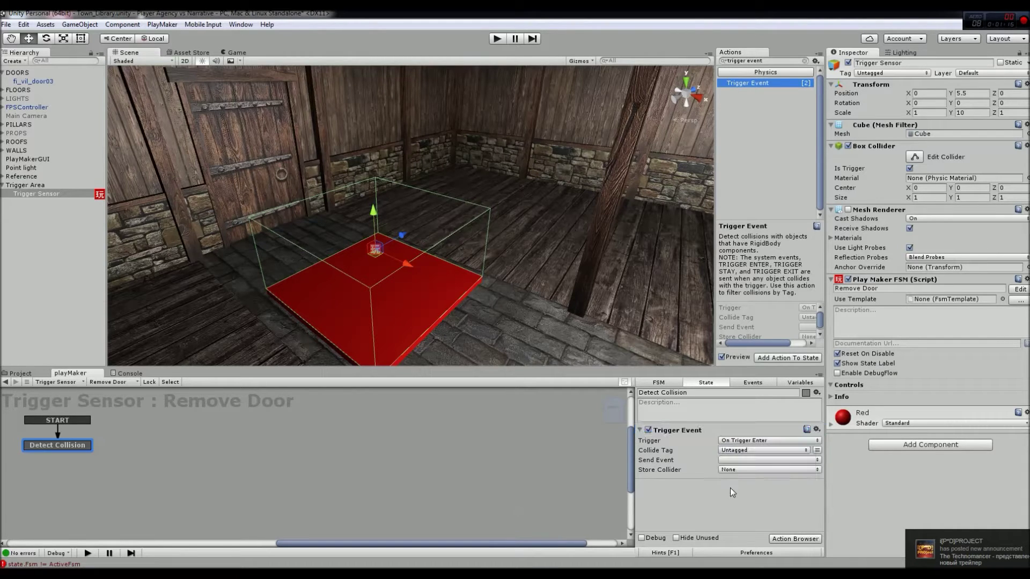
pyautogui.keyDown('alt'); pyautogui.moveTo(467, 294); pyautogui.dragTo(485, 291); pyautogui.keyUp('alt')
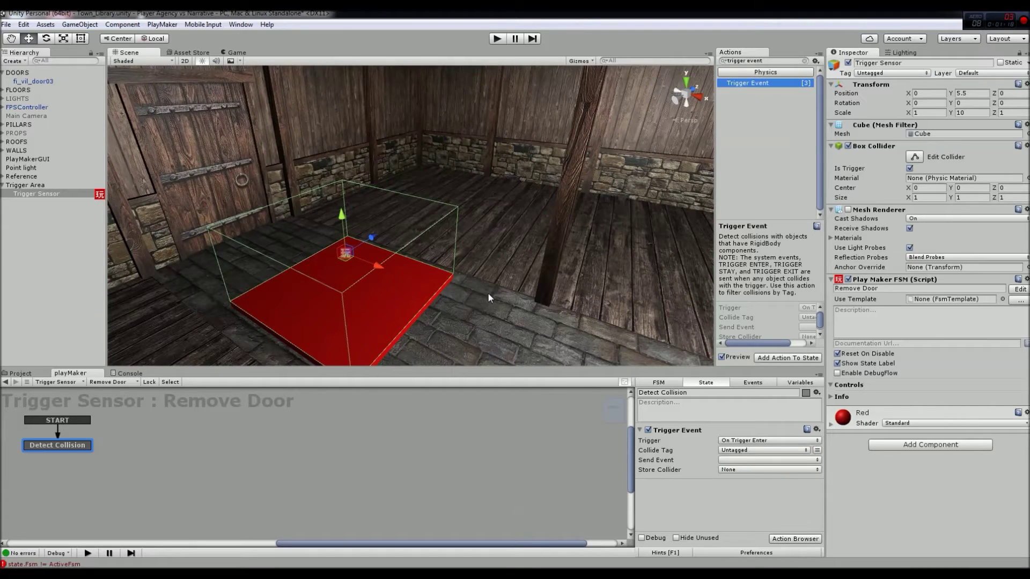
pyautogui.click(756, 450)
pyautogui.click(746, 522)
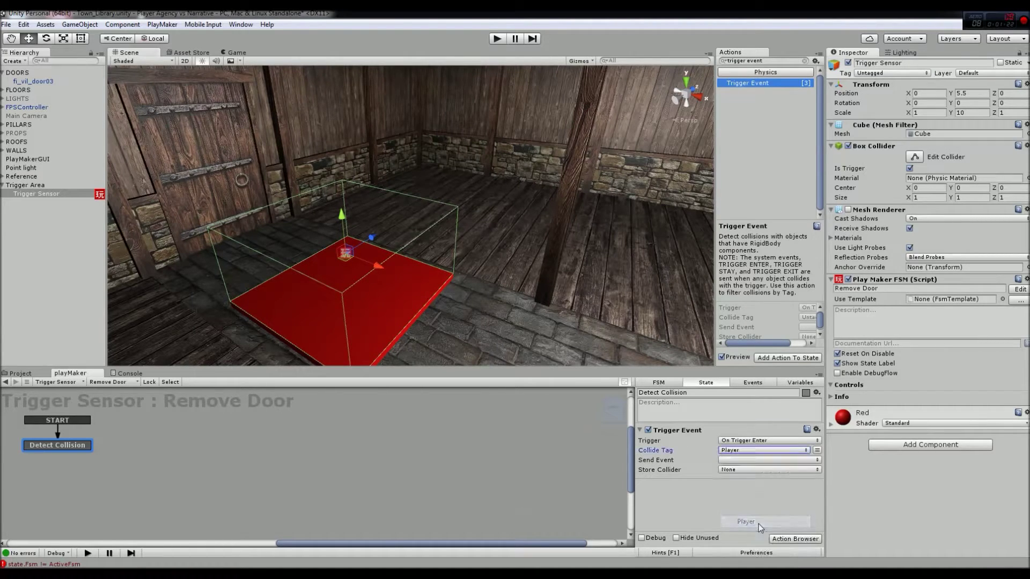
pyautogui.click(40, 107)
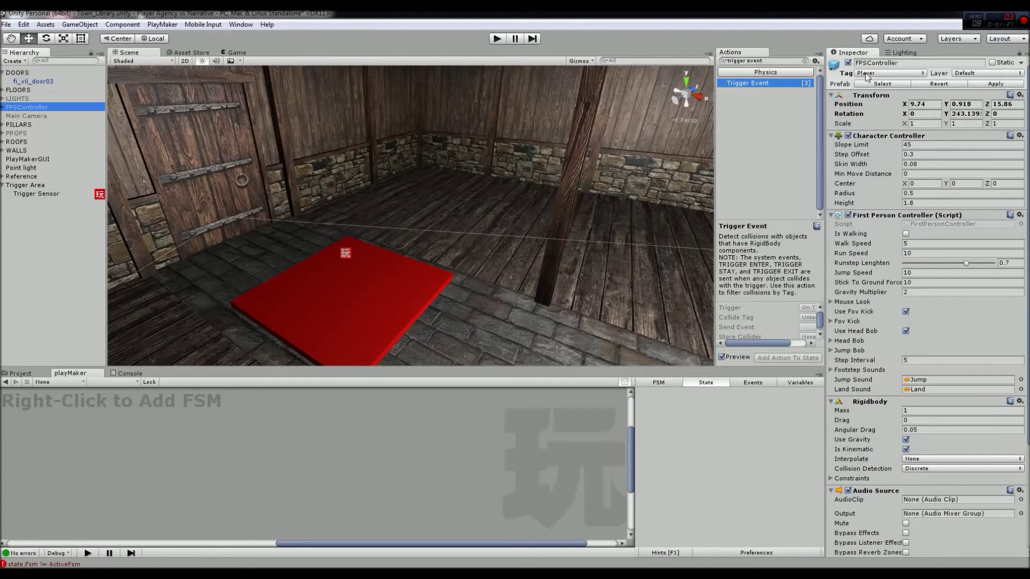
pyautogui.click(335, 262)
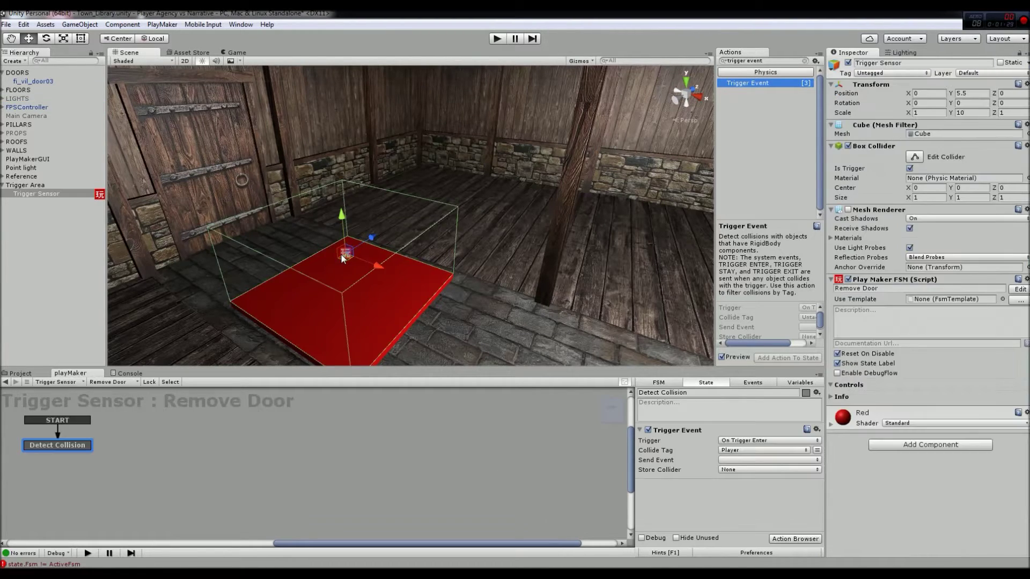
# Step: Add an event named Remove Door to the Trigger Sensor's FSM
pyautogui.click(767, 461)
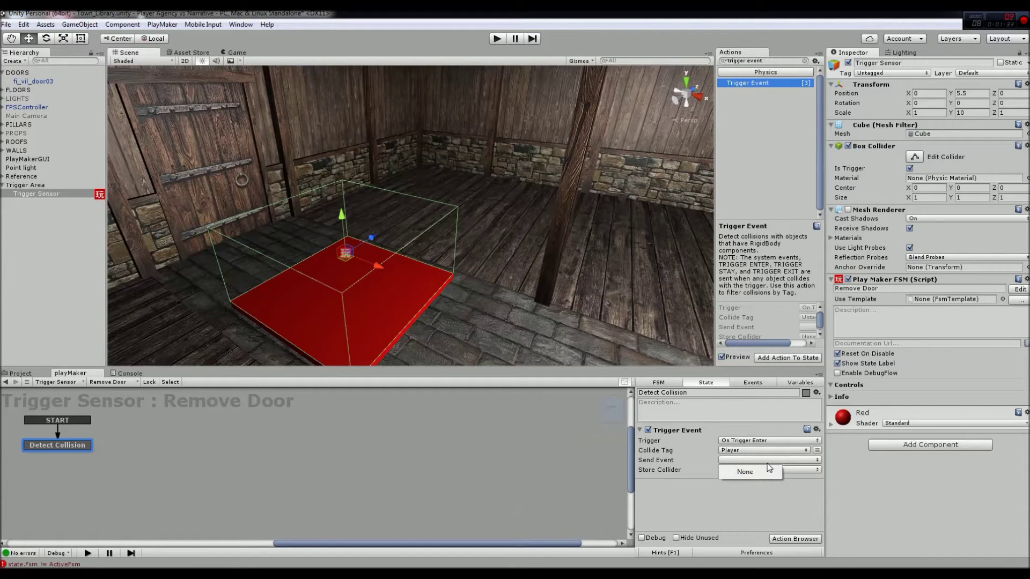
pyautogui.click(663, 496)
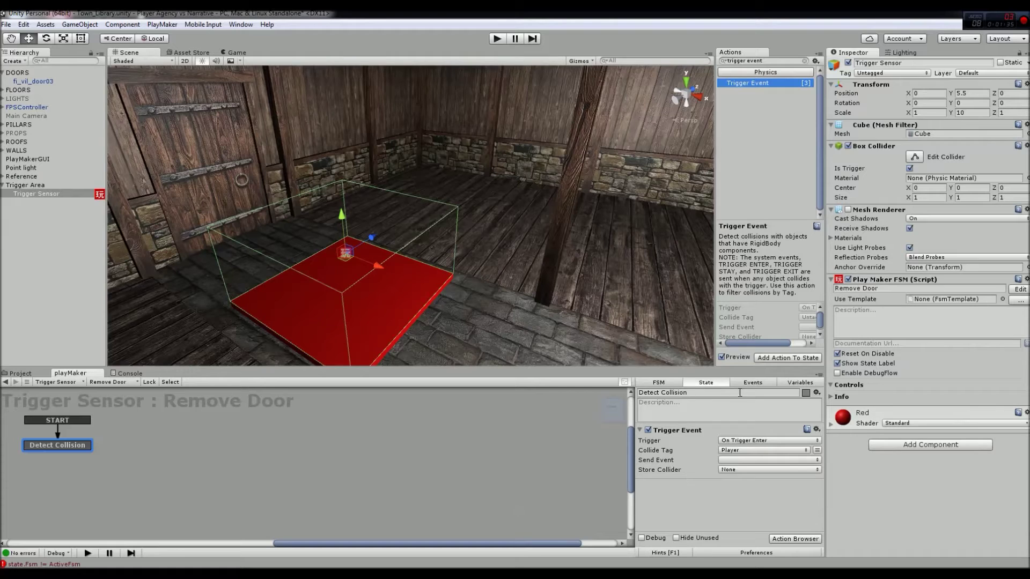
pyautogui.click(752, 382)
pyautogui.click(717, 522)
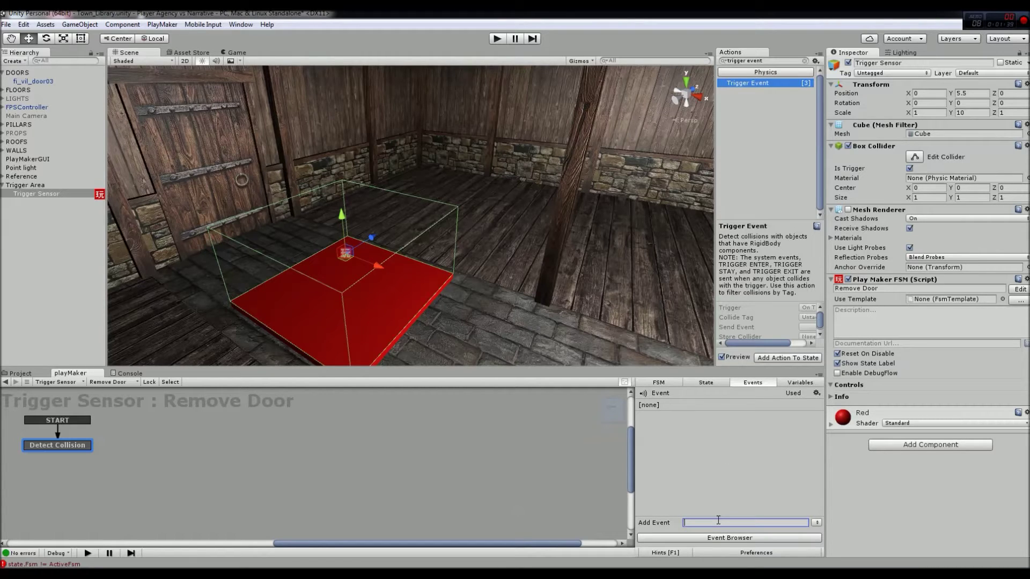
pyautogui.write('Remove Door')
pyautogui.press('Return')
# Step: Add a Remove Door transition to the Detect Collision state
pyautogui.rightClick(62, 446)
pyautogui.moveTo(102, 455)
pyautogui.click(232, 457)
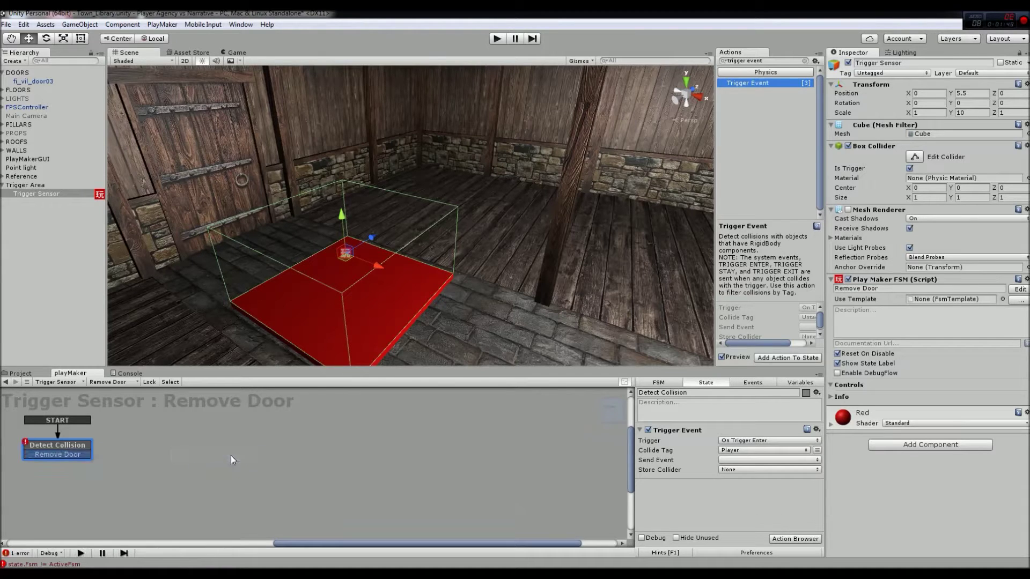
pyautogui.click(95, 484)
pyautogui.click(62, 452)
# Step: Set the Trigger Event's Send Event to Remove Door and link the Remove Door transition to a new state beside Detect Collision
pyautogui.click(724, 460)
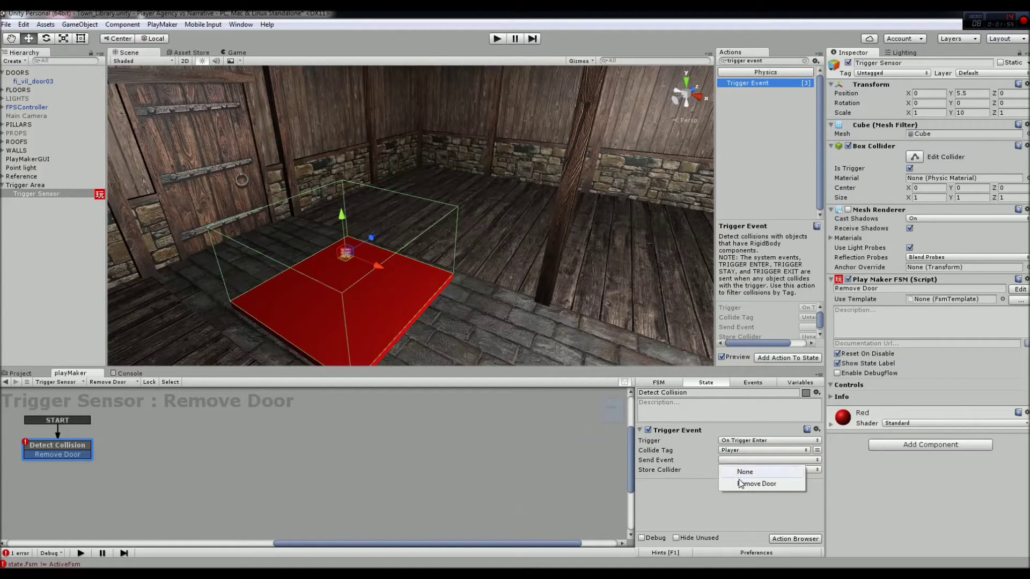
pyautogui.click(740, 485)
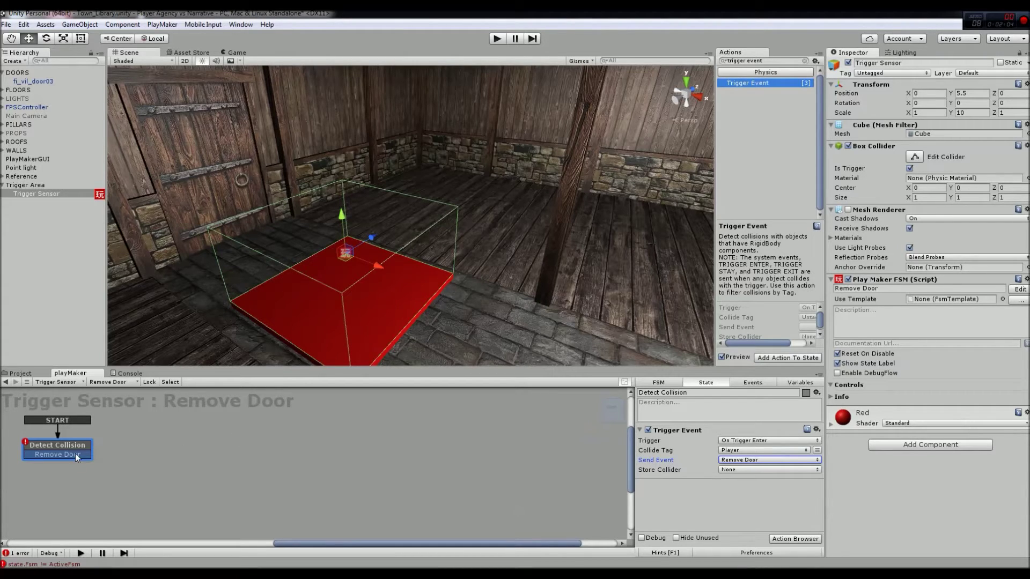
pyautogui.moveTo(85, 455); pyautogui.dragTo(173, 456)
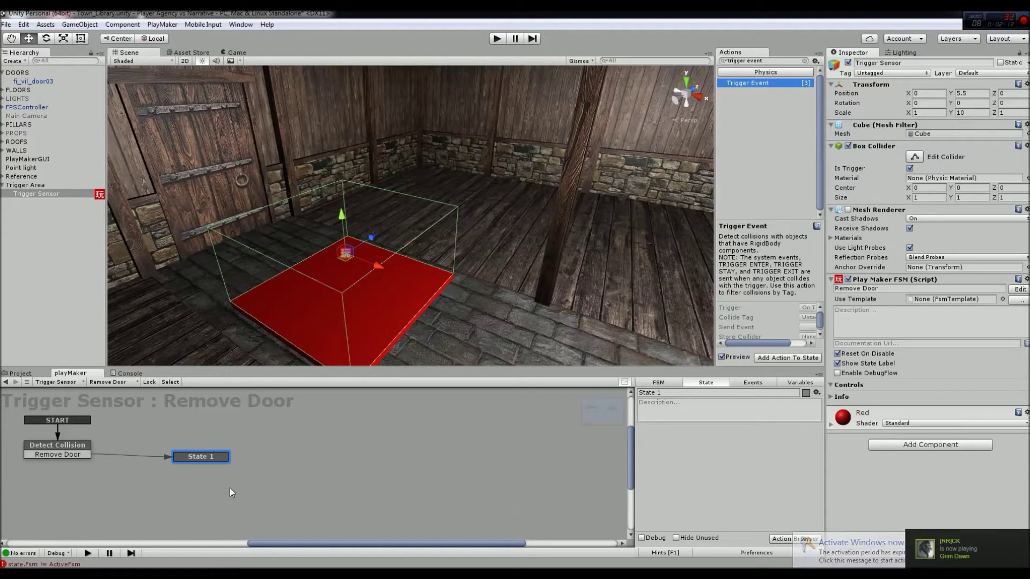
pyautogui.moveTo(210, 456); pyautogui.dragTo(200, 451)
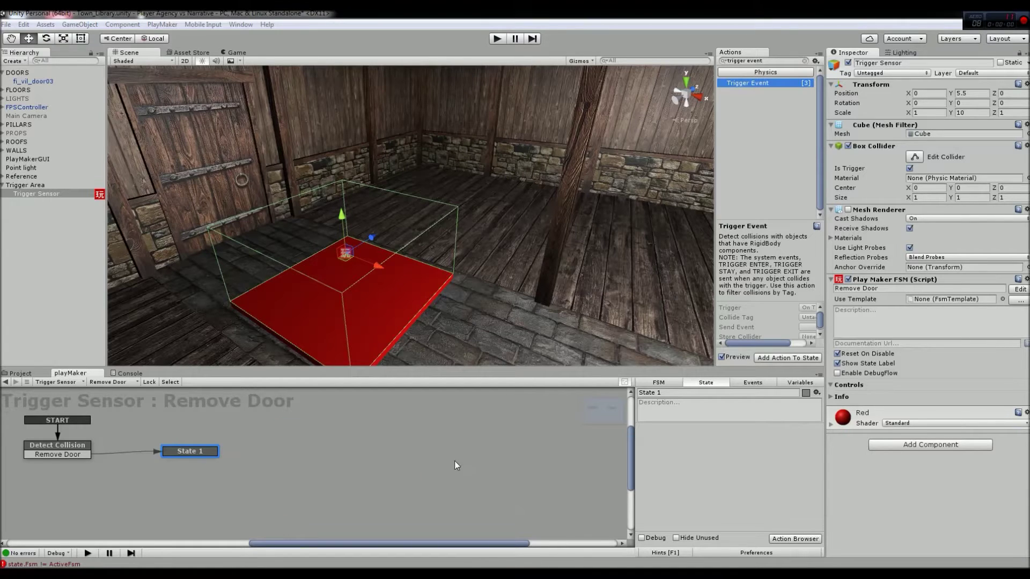
# Step: Color the Detect Collision state blue and State 1 green
pyautogui.click(75, 449)
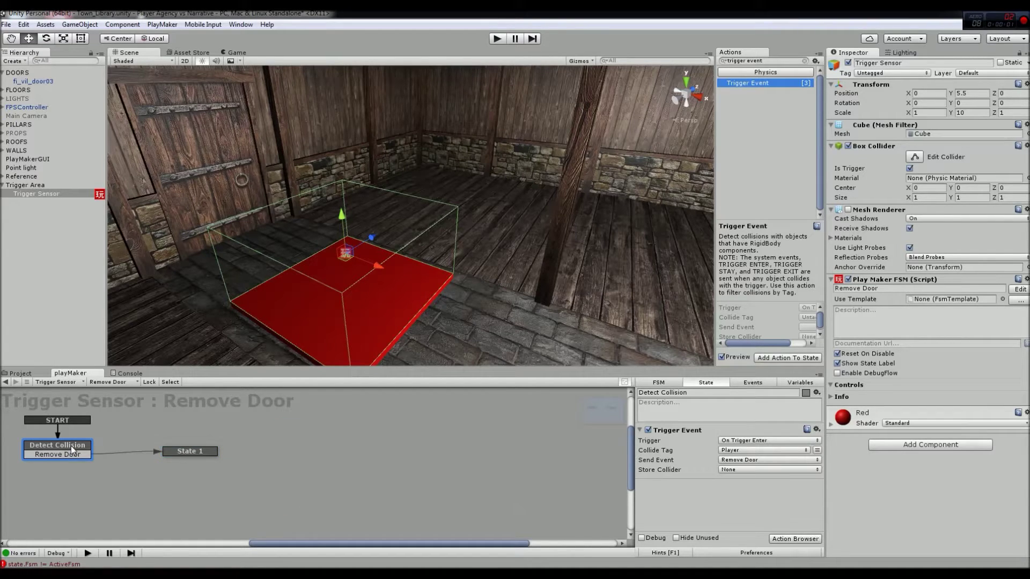
pyautogui.rightClick(74, 448)
pyautogui.moveTo(133, 494)
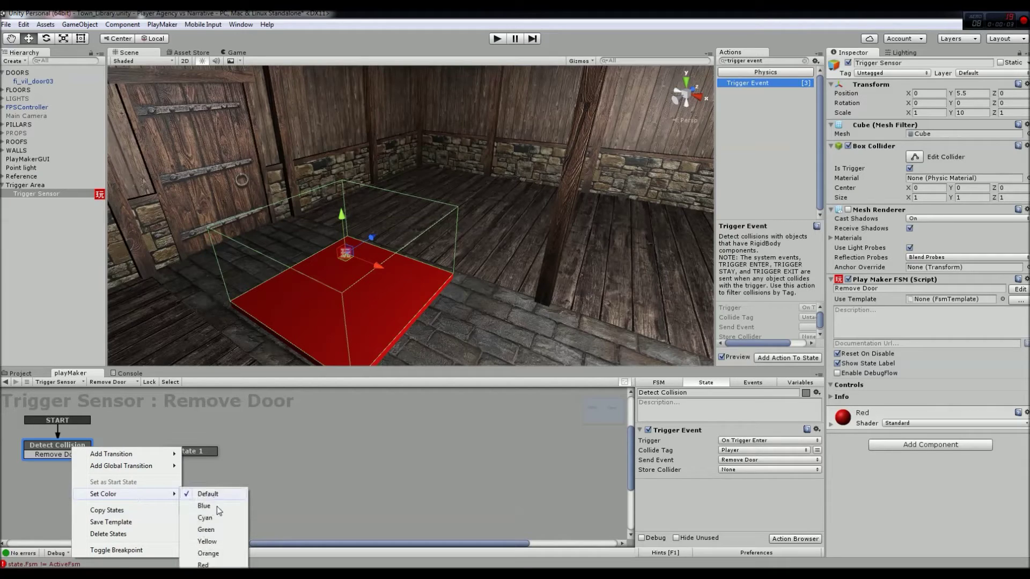
pyautogui.click(217, 506)
pyautogui.click(186, 452)
pyautogui.rightClick(184, 451)
pyautogui.moveTo(228, 492)
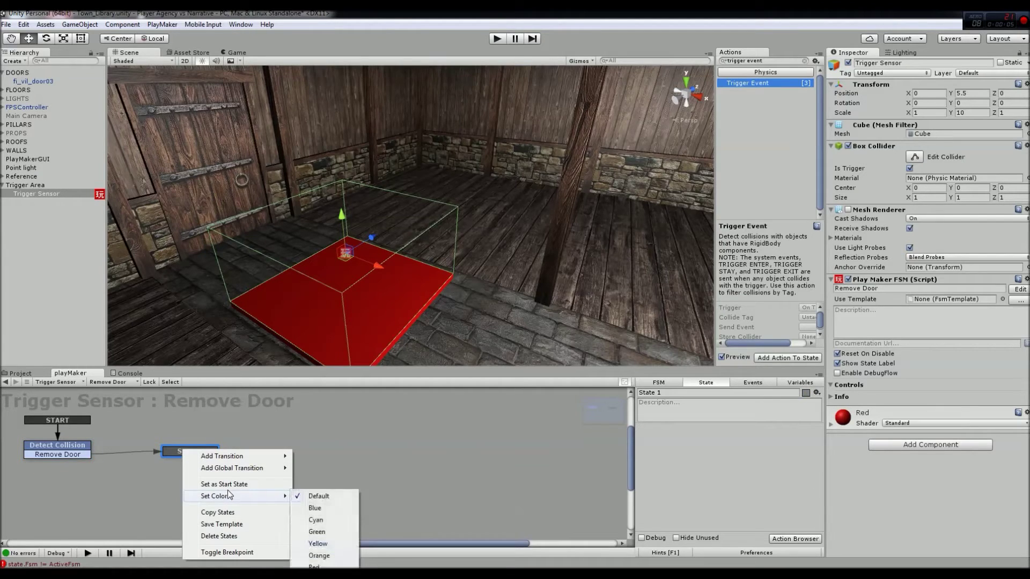
pyautogui.click(327, 531)
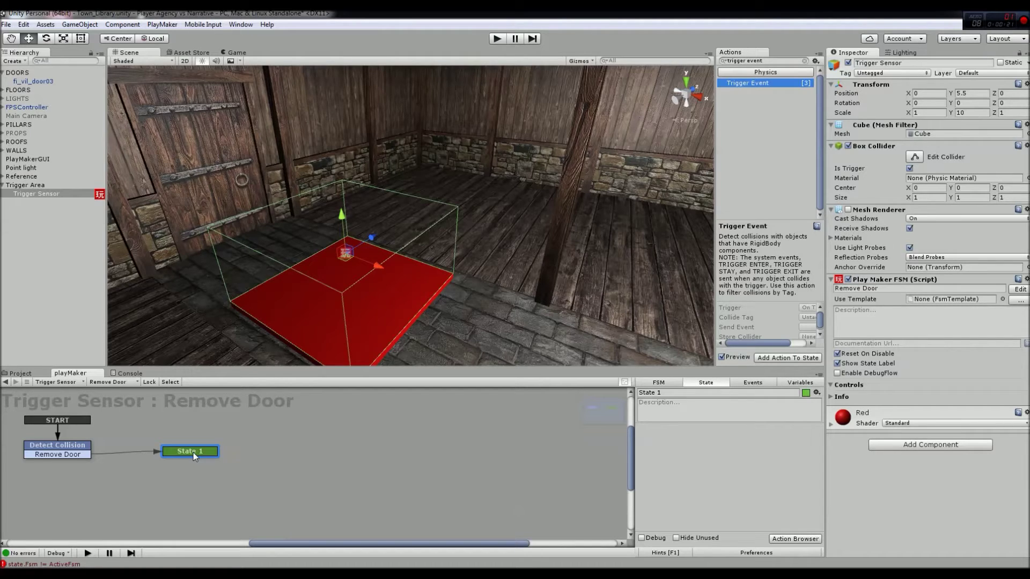
pyautogui.click(83, 449)
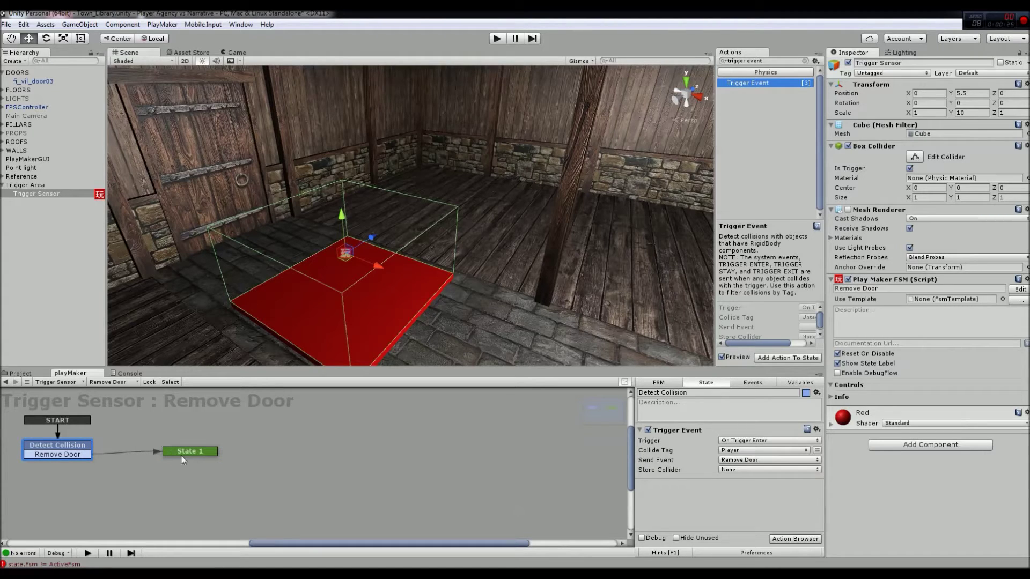
# Step: Rename State 1 in the Trigger Sensor's FSM to Remove Door
pyautogui.click(188, 452)
pyautogui.click(678, 394)
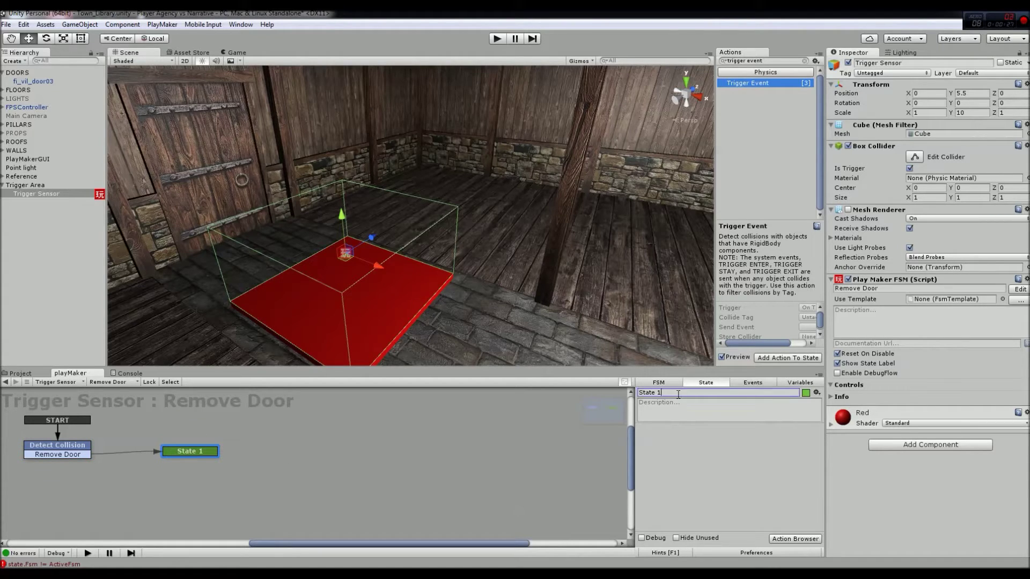
pyautogui.hotkey('ctrl', 'a')
pyautogui.write('Remove Door')
# Step: Find the Destroy Object action with the search term "destroy" and add it to the Remove Door state
pyautogui.click(803, 61)
pyautogui.press('BackSpace')
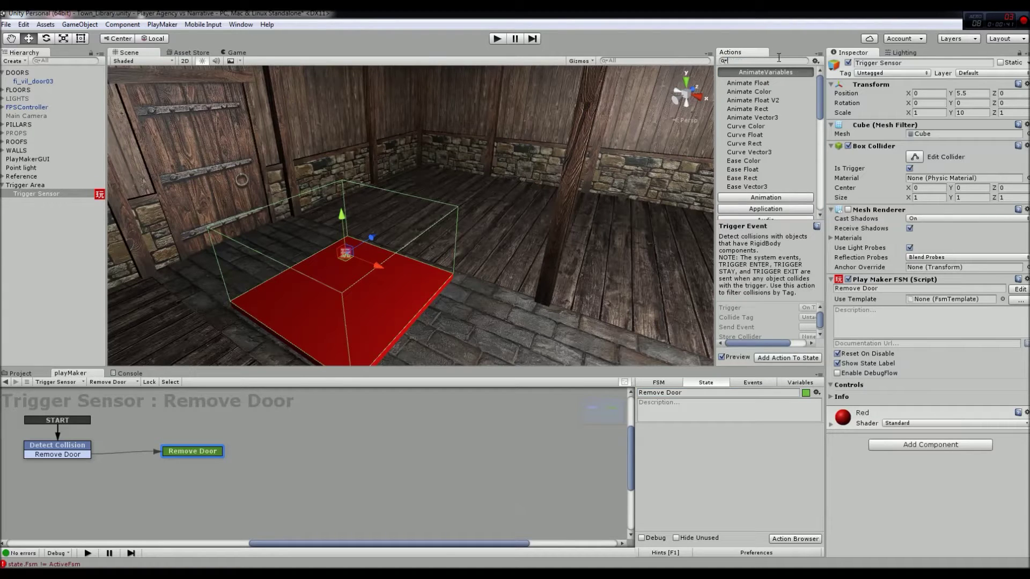
pyautogui.write('destroy')
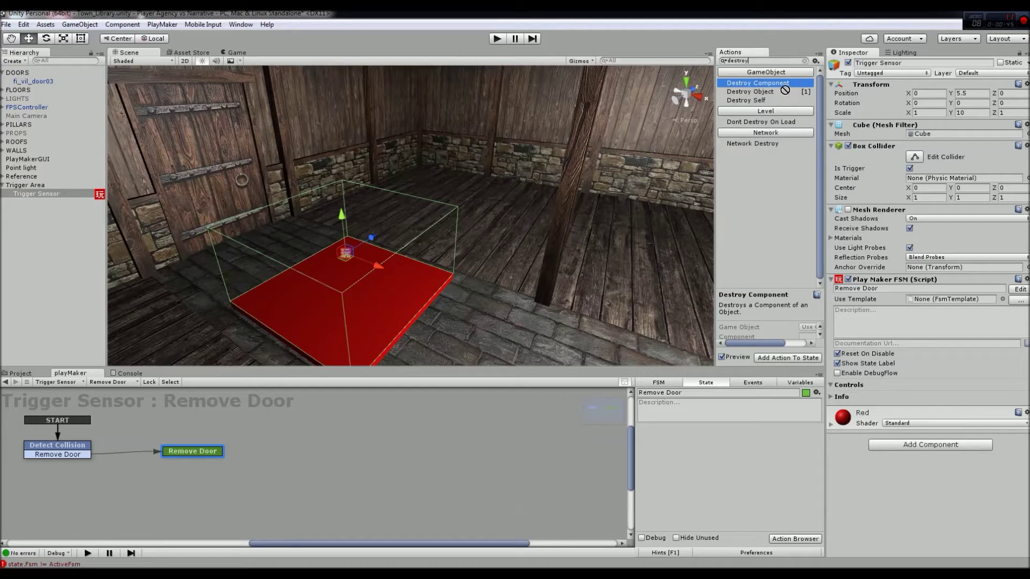
pyautogui.moveTo(784, 90); pyautogui.dragTo(735, 455)
# Step: Playtest by walking the player onto the red trigger area, check both FSM states during play, and stop the game
pyautogui.keyDown('alt'); pyautogui.moveTo(512, 261); pyautogui.dragTo(443, 241); pyautogui.keyUp('alt')
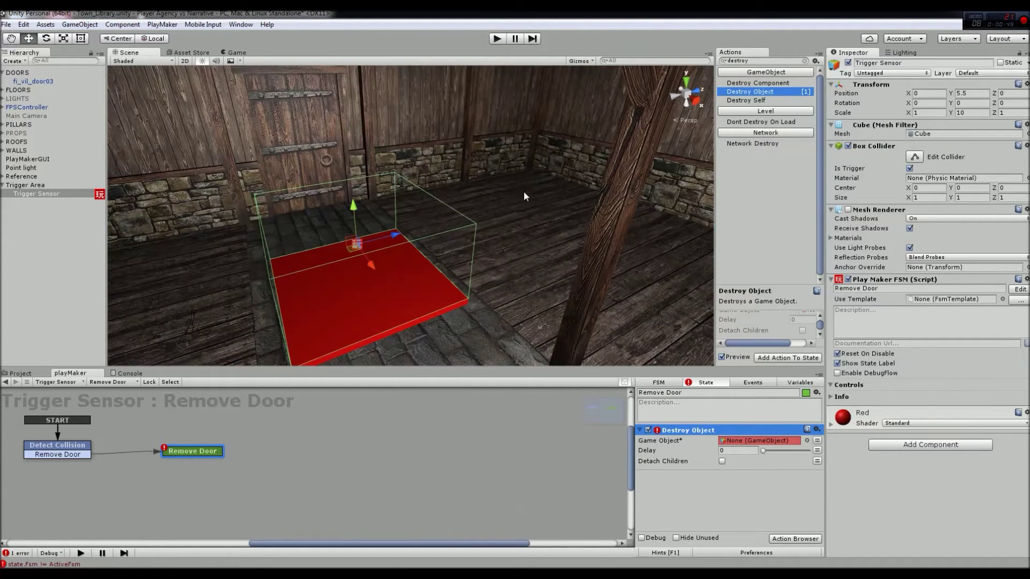
pyautogui.click(496, 40)
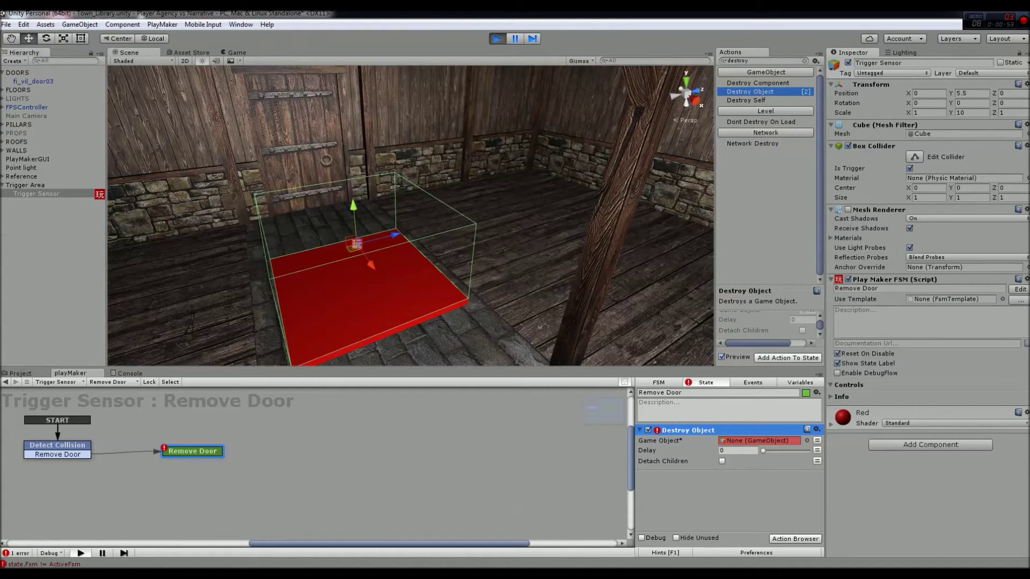
pyautogui.press('w')
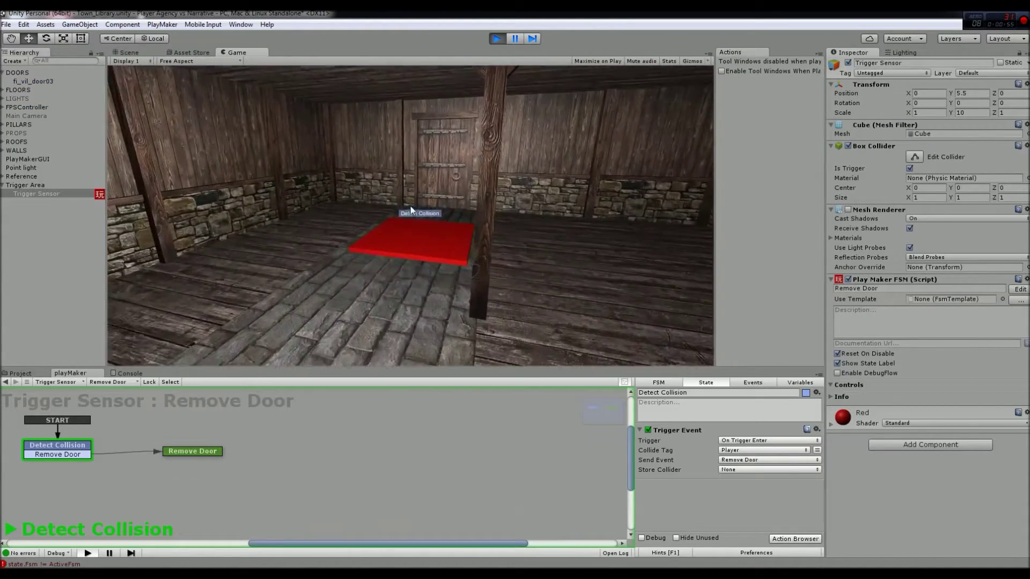
pyautogui.press('w')
pyautogui.press('w')
pyautogui.press('Escape')
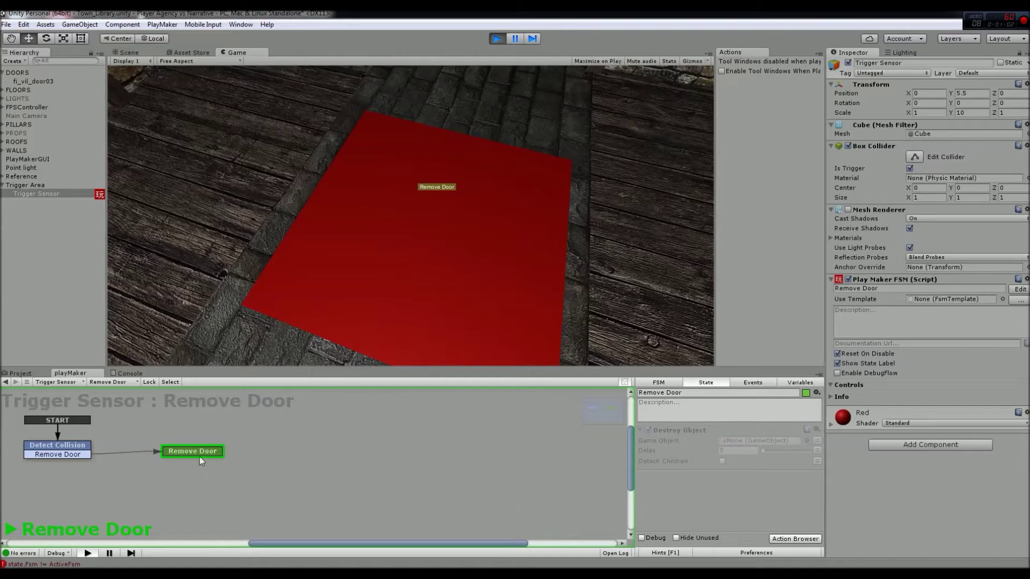
pyautogui.click(62, 451)
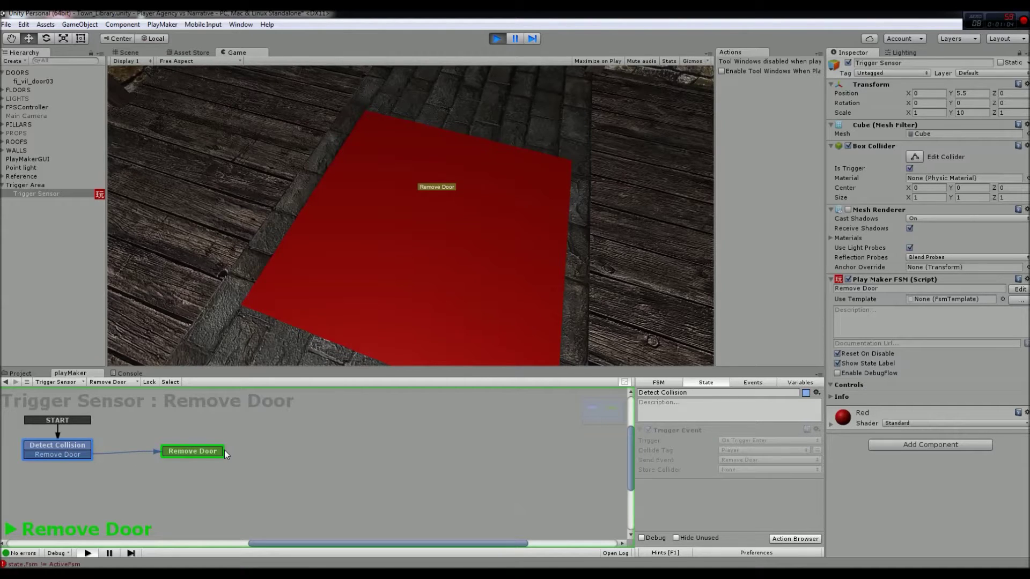
pyautogui.click(199, 454)
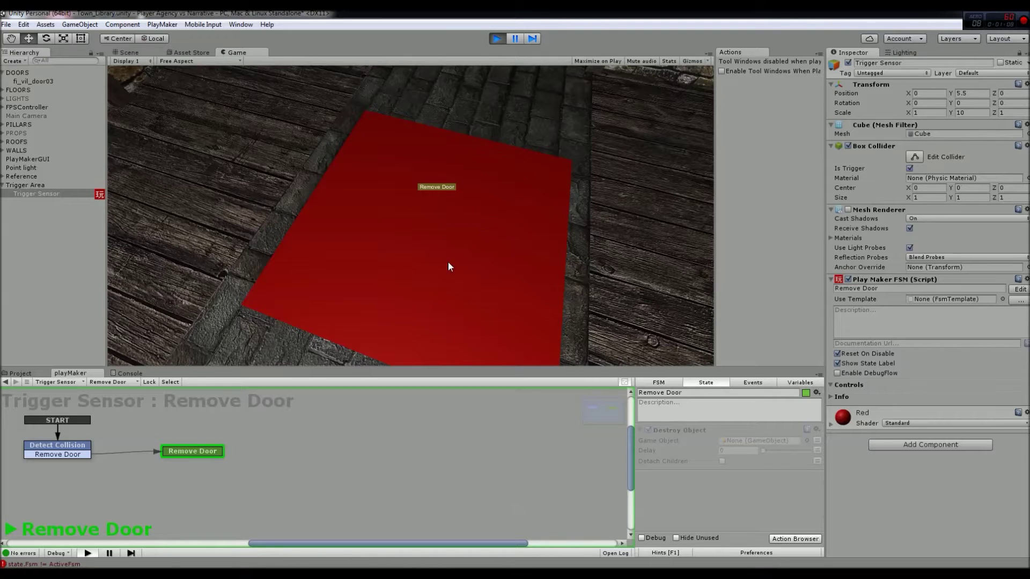
pyautogui.press('w')
pyautogui.click(497, 36)
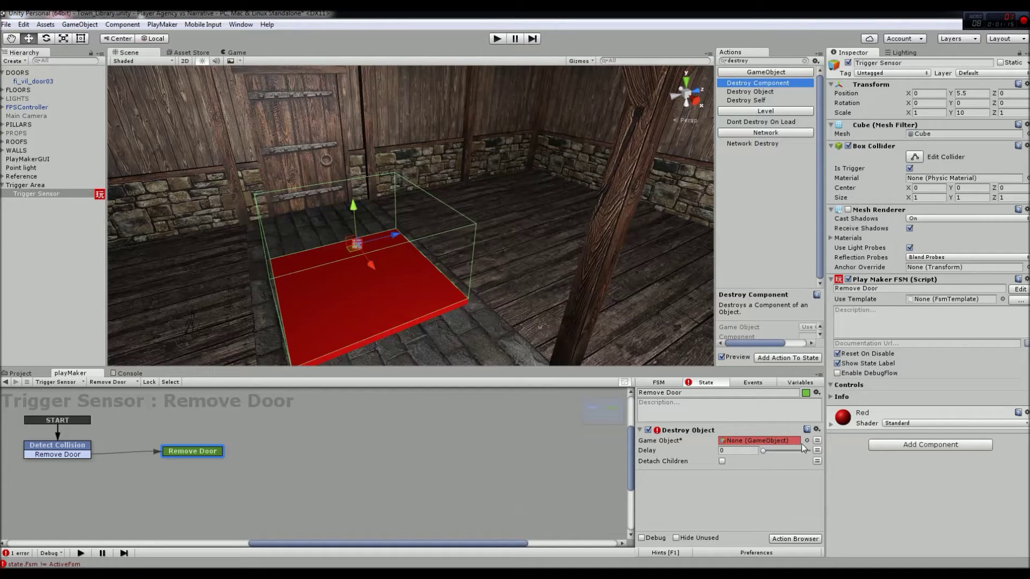
# Step: Assign fi_vil_door03 as the Game Object of the Remove Door state's Destroy Object action
pyautogui.moveTo(32, 82); pyautogui.dragTo(741, 446)
pyautogui.moveTo(374, 235); pyautogui.dragTo(346, 201, button='right')
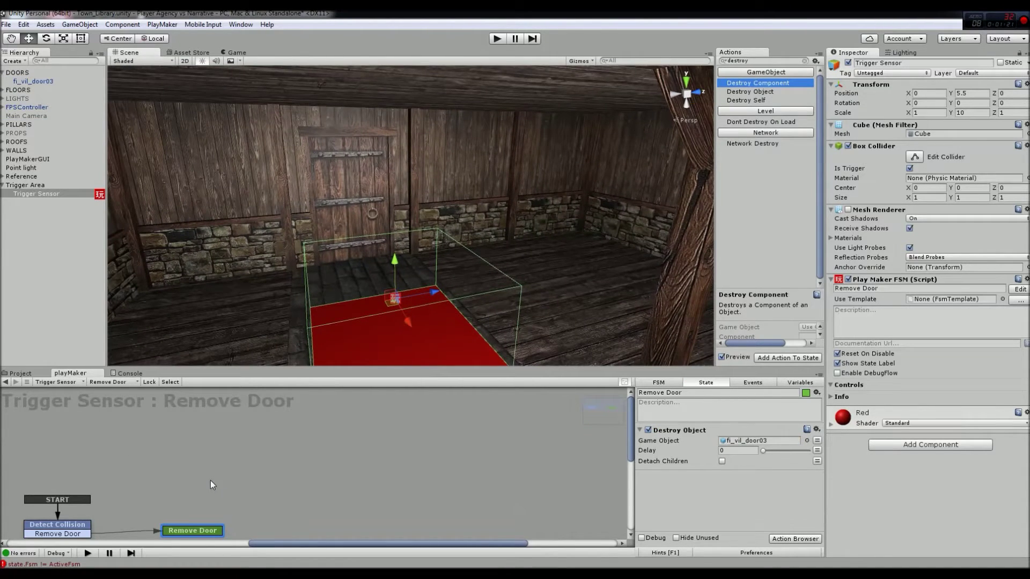
pyautogui.moveTo(212, 485); pyautogui.dragTo(229, 440, button='right')
pyautogui.click(204, 459)
pyautogui.moveTo(184, 486); pyautogui.dragTo(190, 437, button='middle')
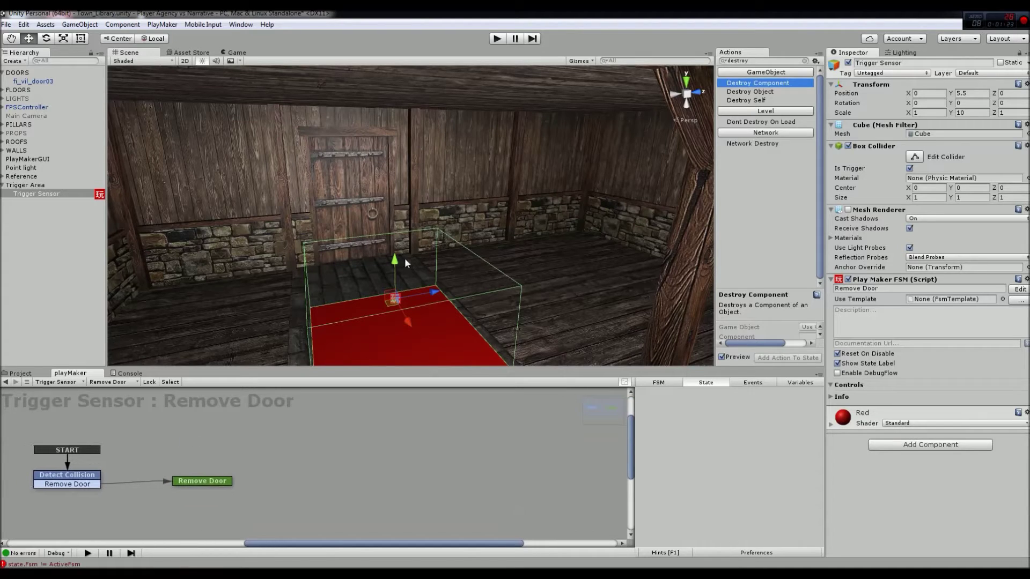
pyautogui.click(188, 482)
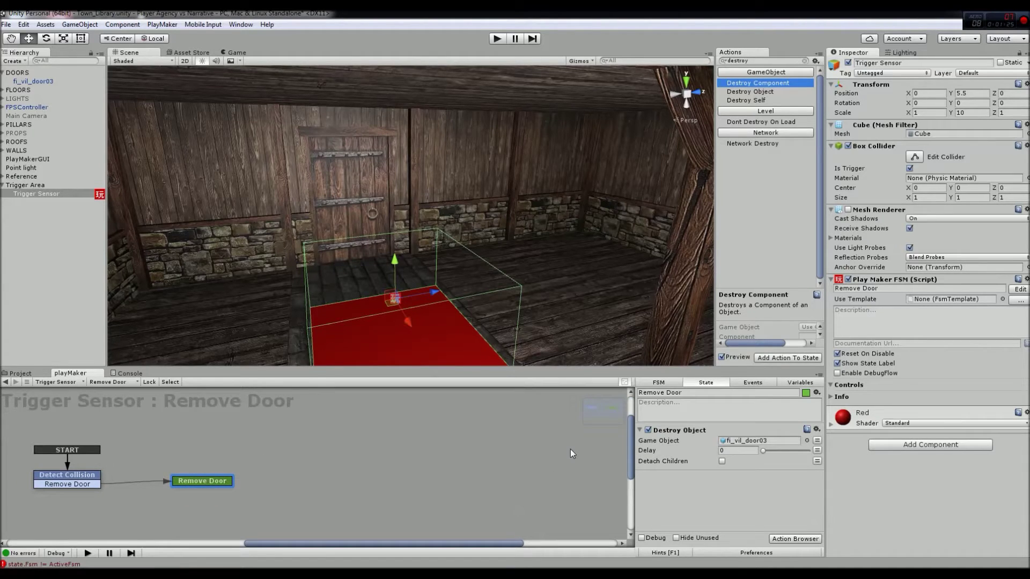
# Step: Playtest the door removal by walking the player across the red trigger area toward the doorway, and stop the game
pyautogui.click(493, 41)
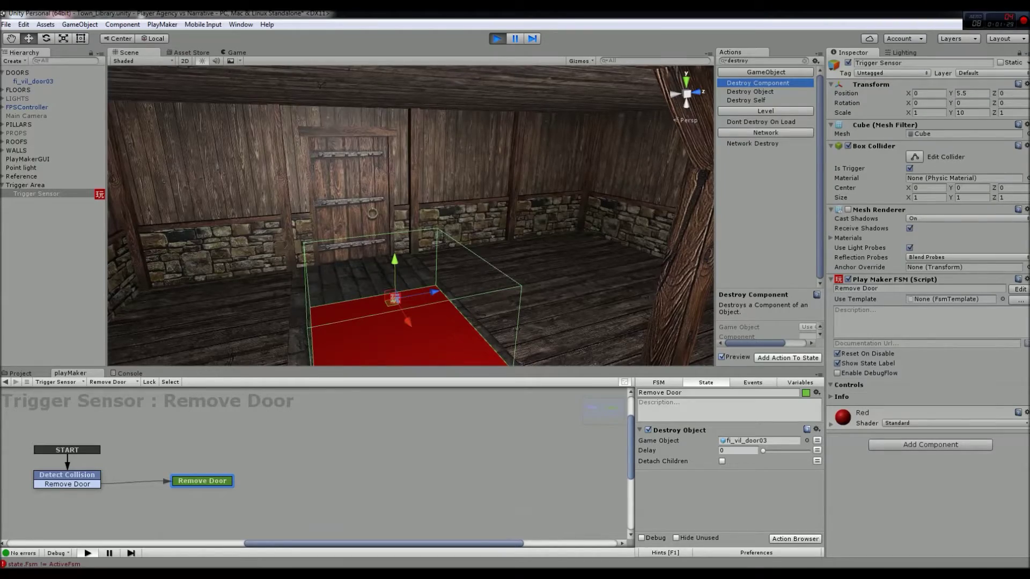
pyautogui.press('w')
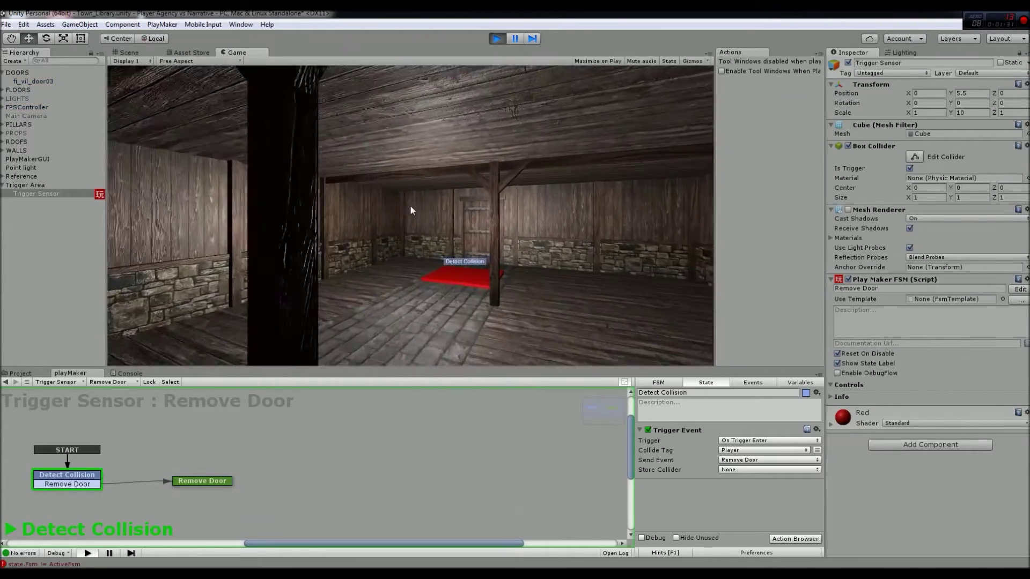
pyautogui.press('w')
pyautogui.press('s')
pyautogui.press('w')
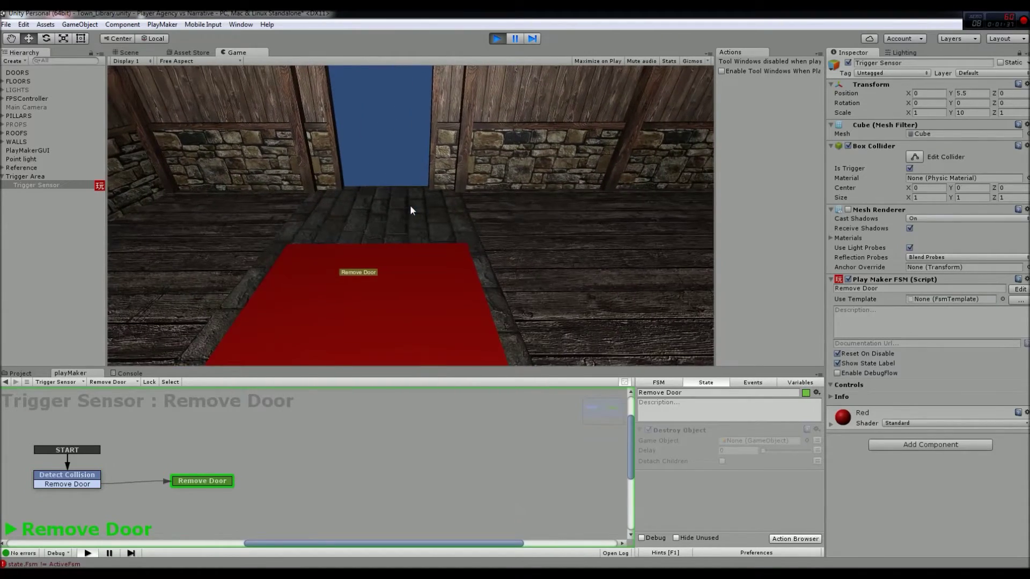
pyautogui.press('w')
pyautogui.press('w')
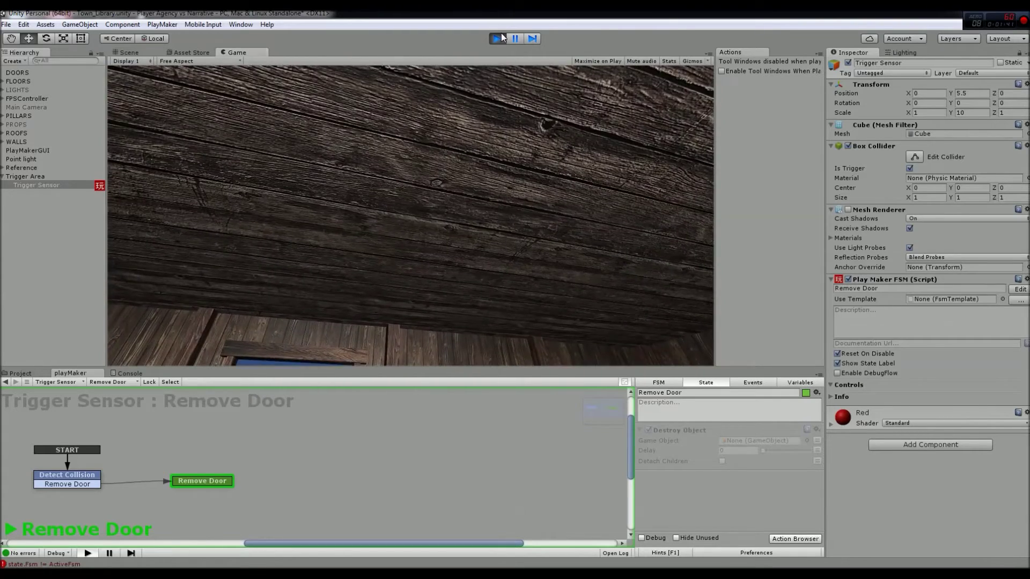
pyautogui.click(499, 38)
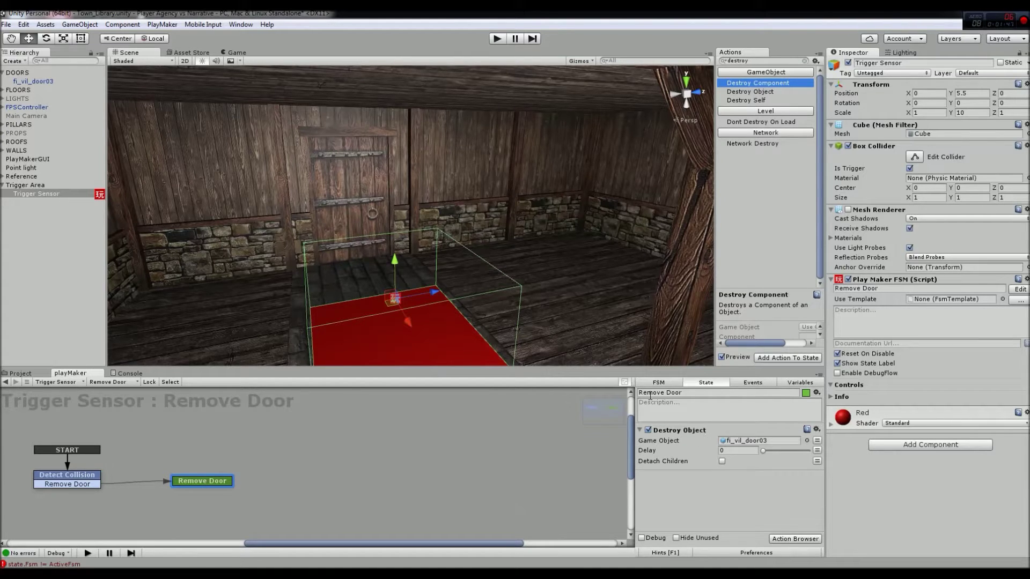
# Step: Run the game again with fi_vil_door03 selected in the hierarchy, walk over the trigger to check the door's removal, and stop
pyautogui.click(494, 40)
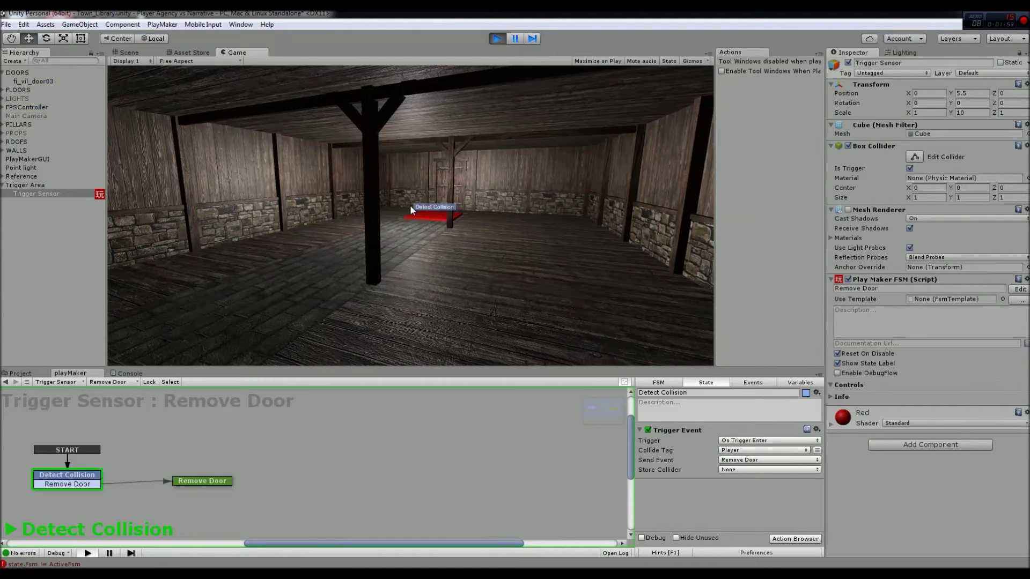
pyautogui.click(31, 82)
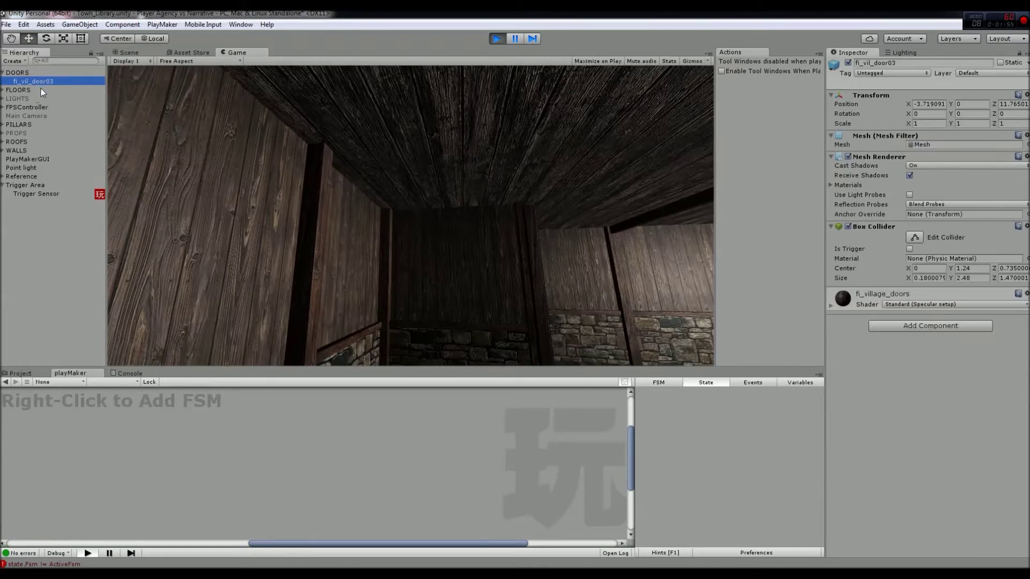
pyautogui.click(439, 221)
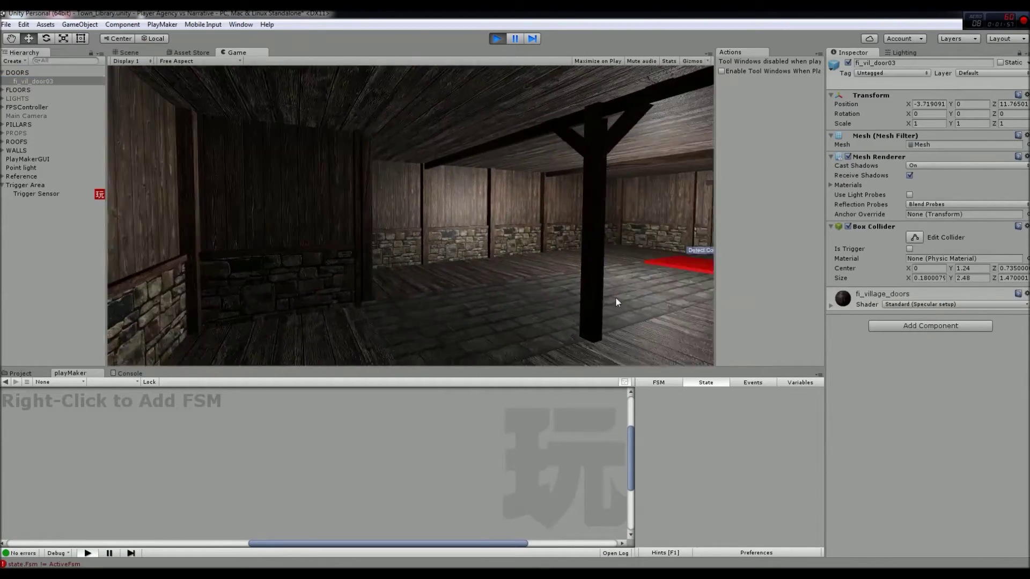
pyautogui.press('w')
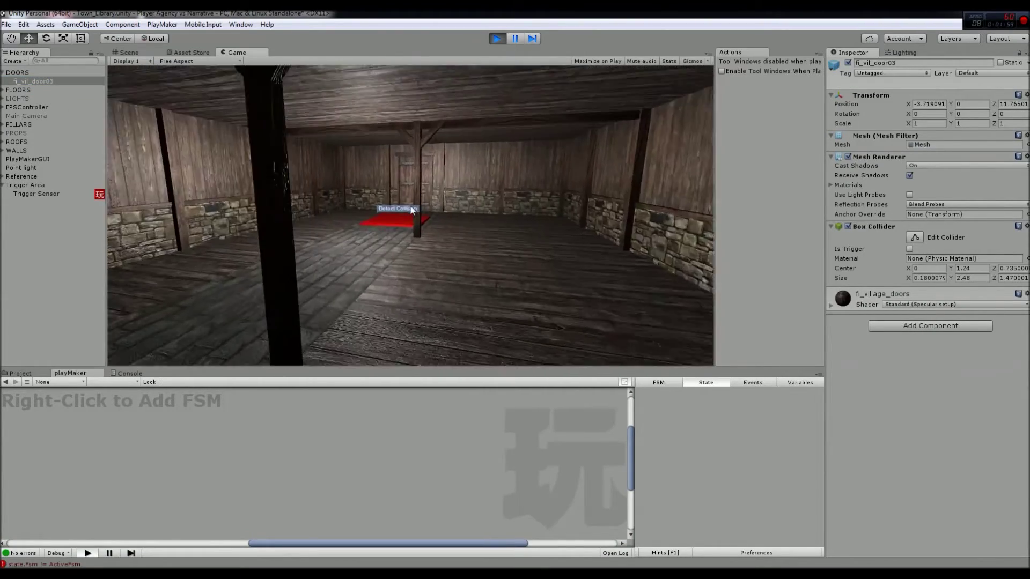
pyautogui.press('w')
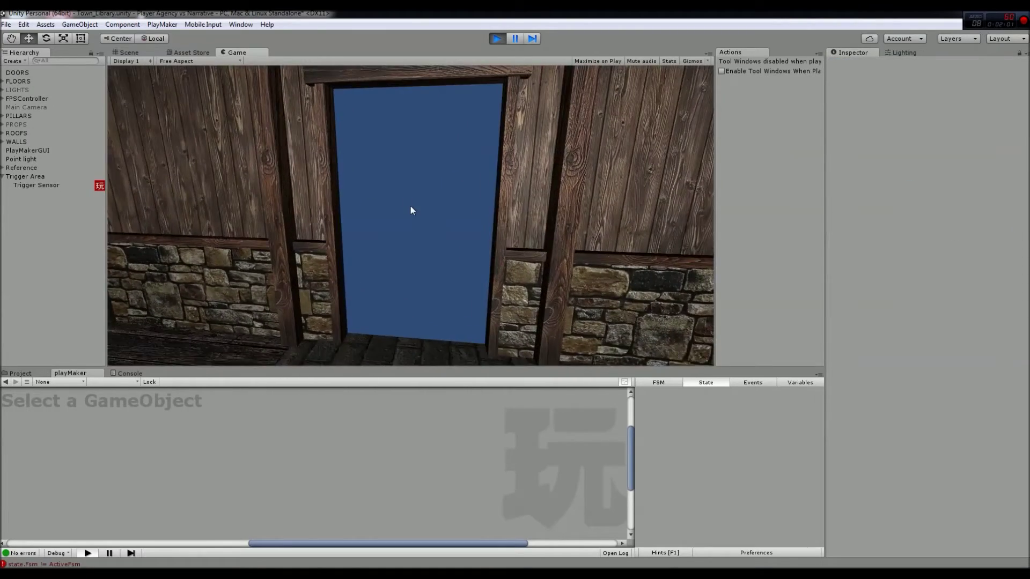
pyautogui.press('s')
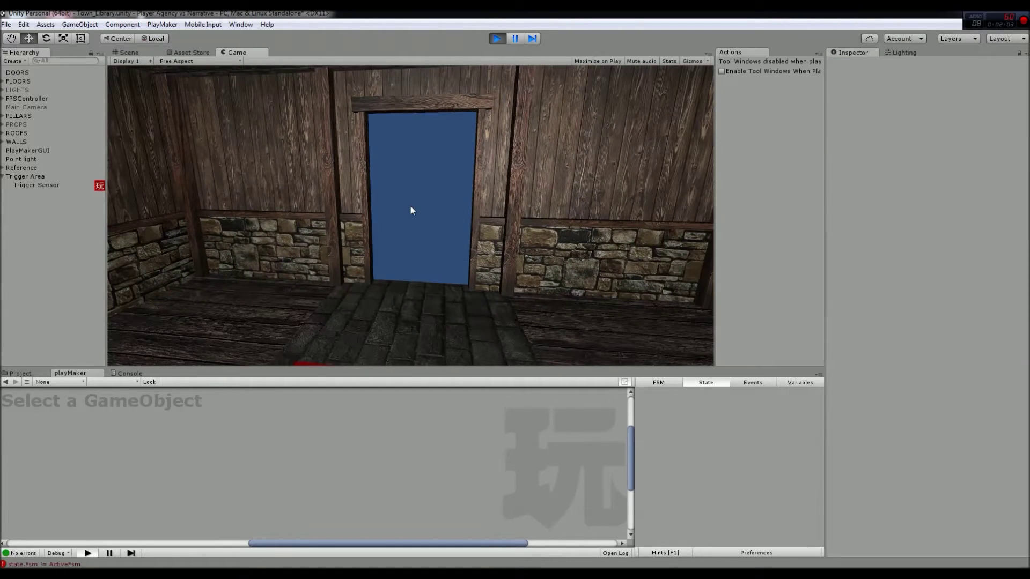
pyautogui.press('d')
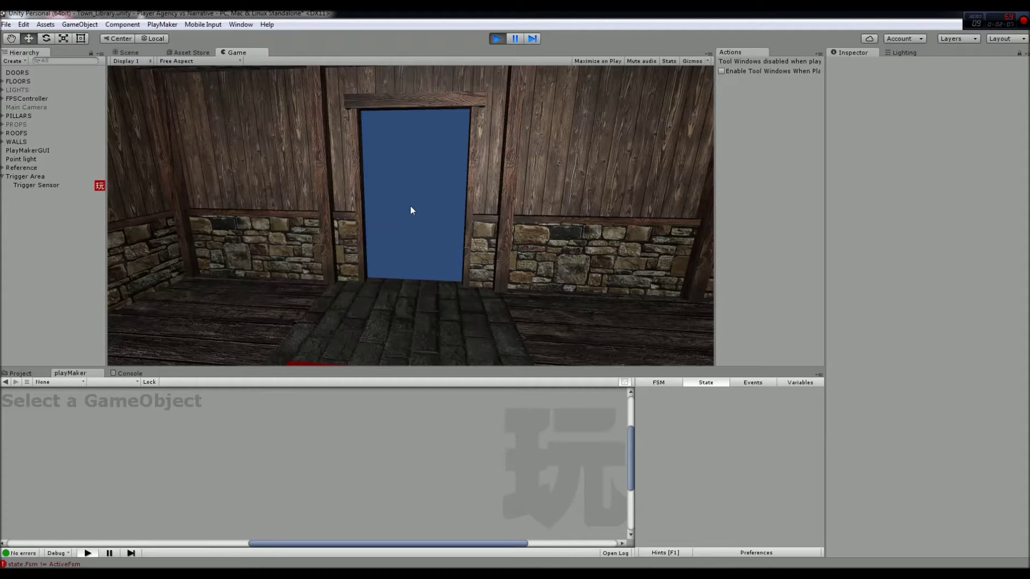
pyautogui.press('d')
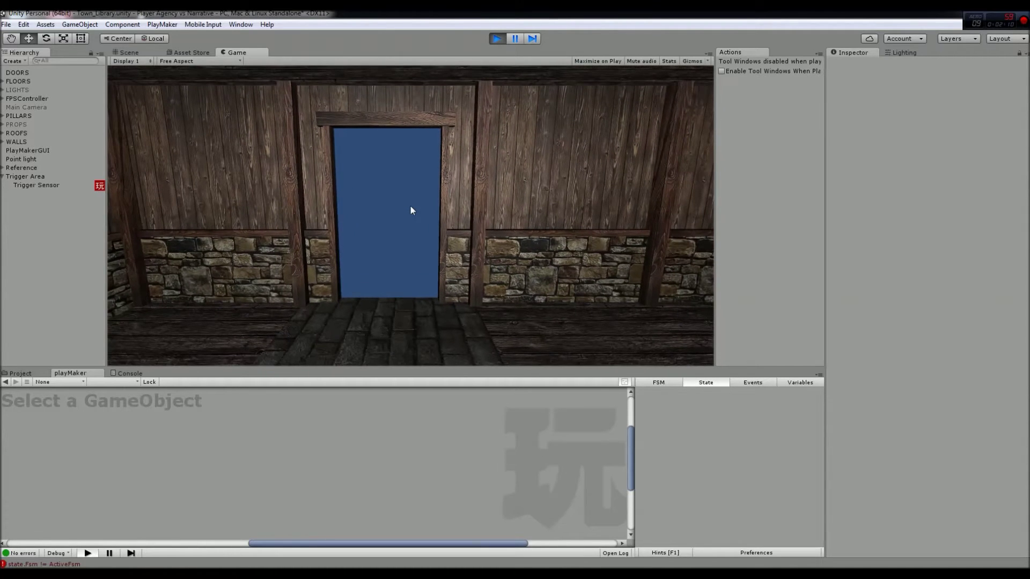
pyautogui.click(497, 39)
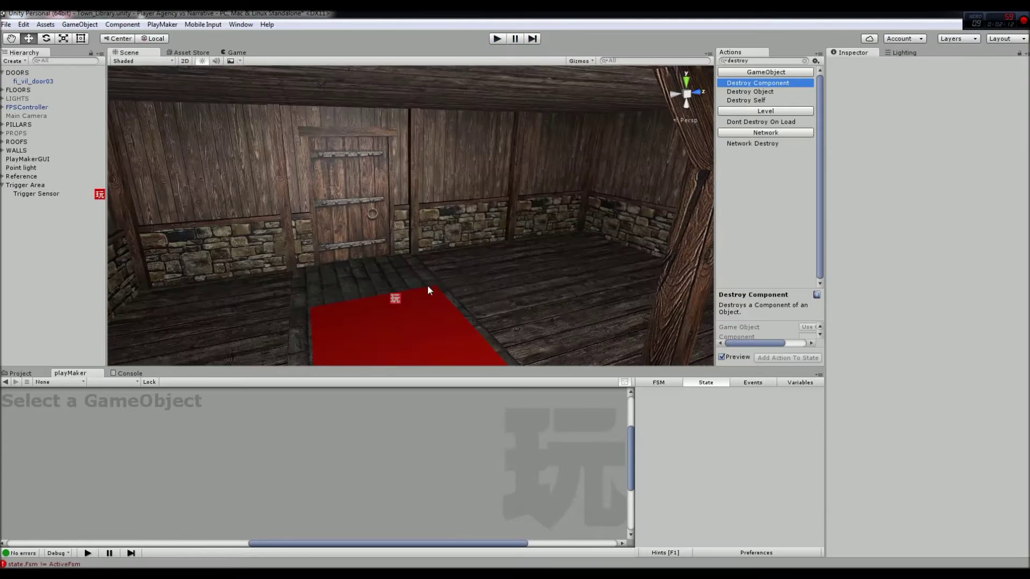
# Step: Find the Create Object action with the search term "Create" and place it as a separate state below Remove Door in the Trigger Sensor's FSM
pyautogui.click(405, 306)
pyautogui.click(36, 194)
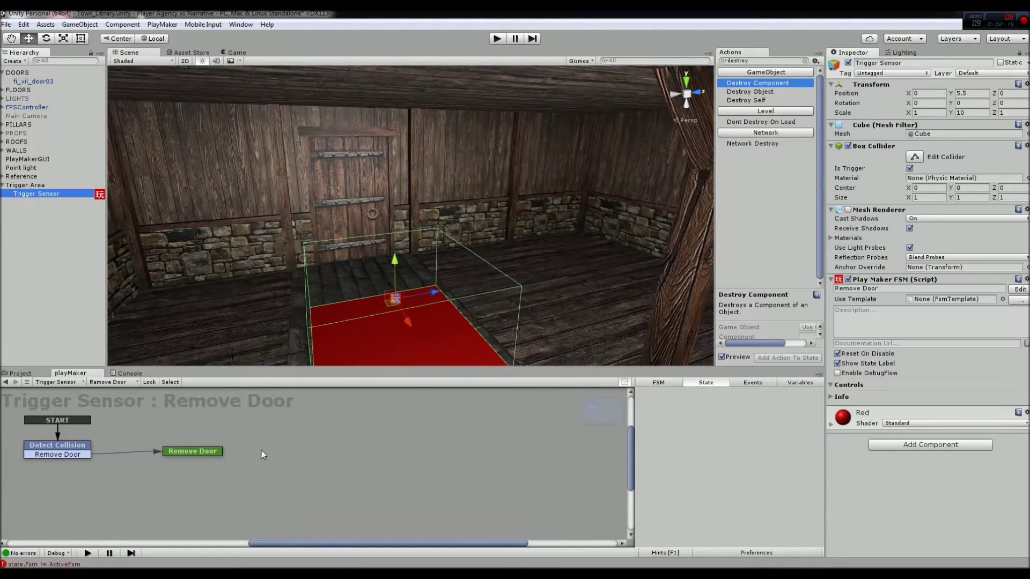
pyautogui.click(206, 451)
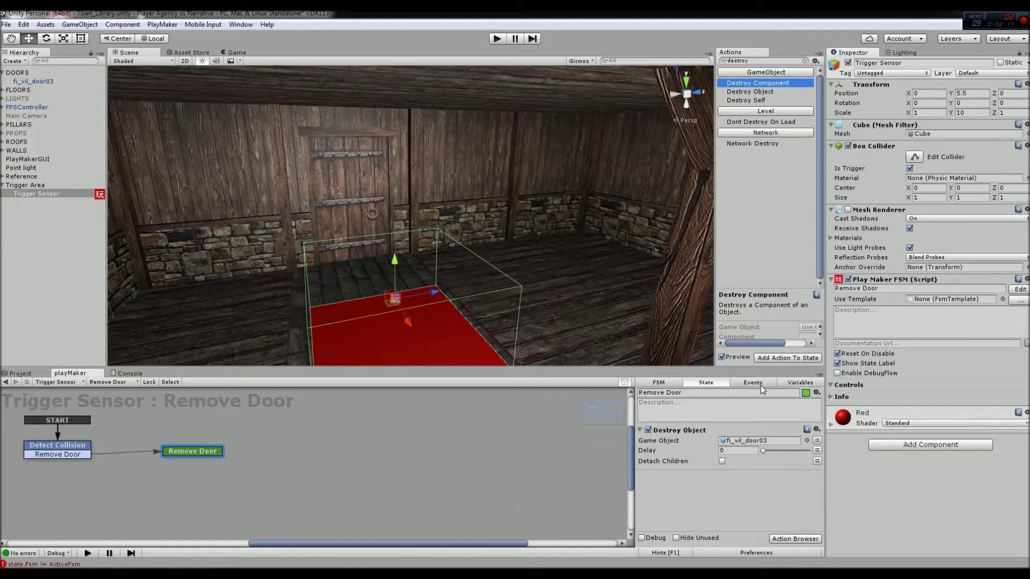
pyautogui.click(803, 61)
pyautogui.write('Create')
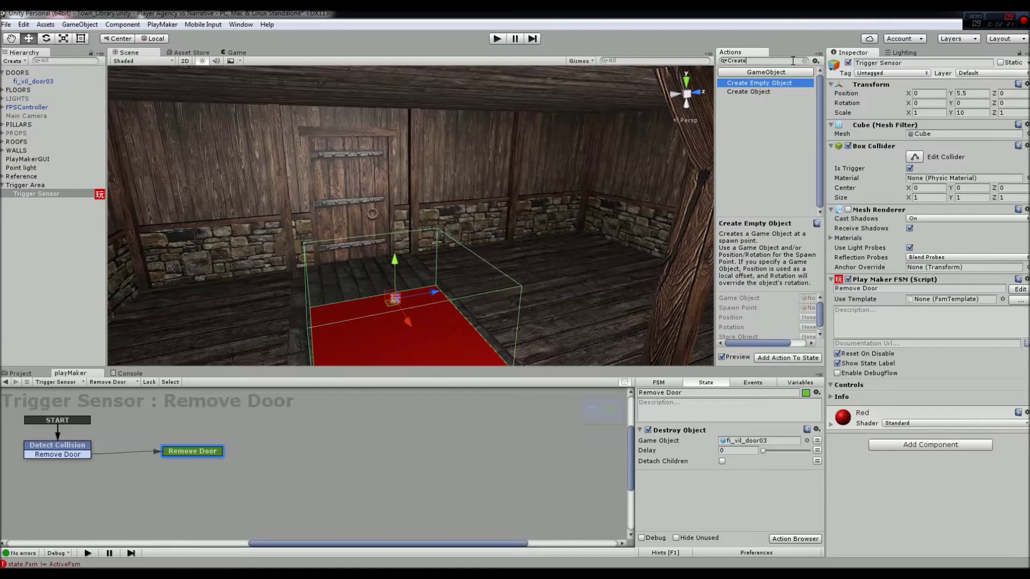
pyautogui.moveTo(748, 92); pyautogui.dragTo(140, 489)
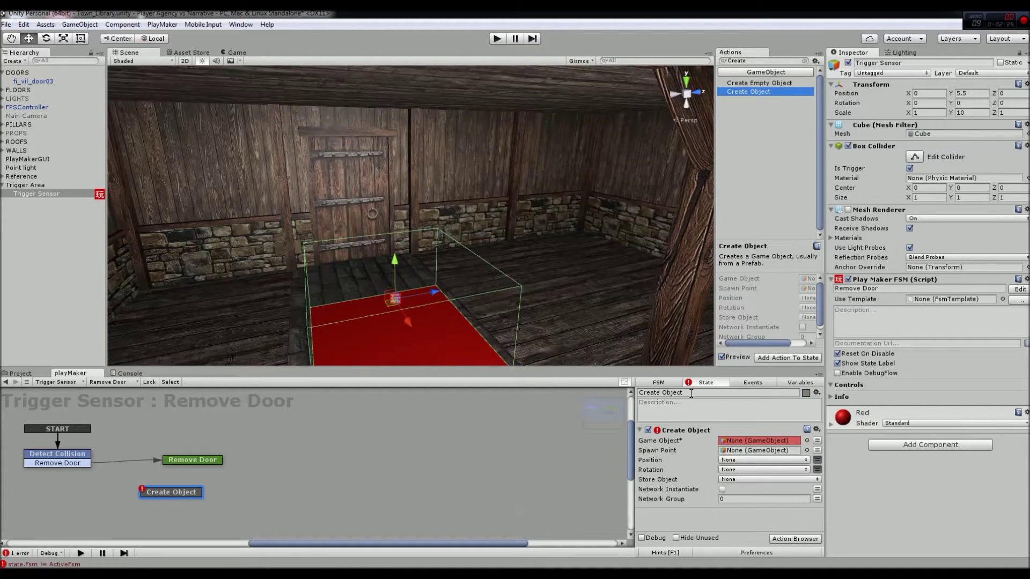
pyautogui.moveTo(281, 468); pyautogui.dragTo(313, 448, button='middle')
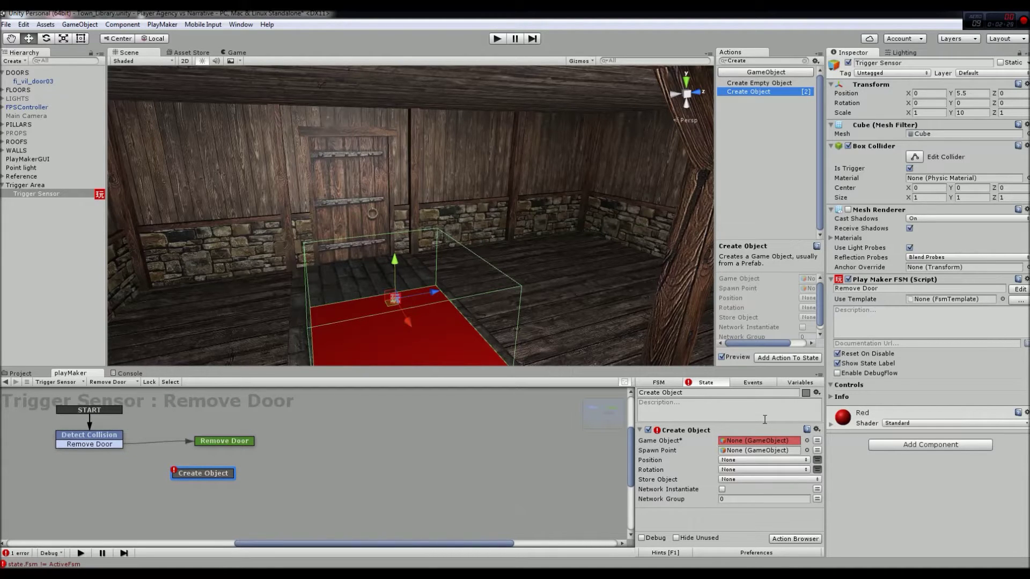
pyautogui.rightClick(209, 441)
pyautogui.moveTo(240, 449)
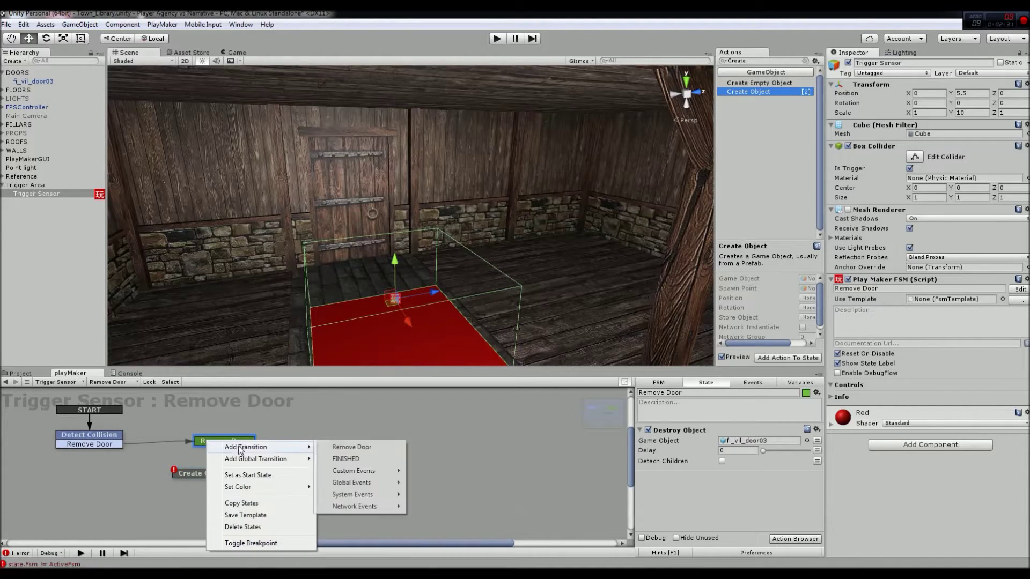
pyautogui.click(741, 383)
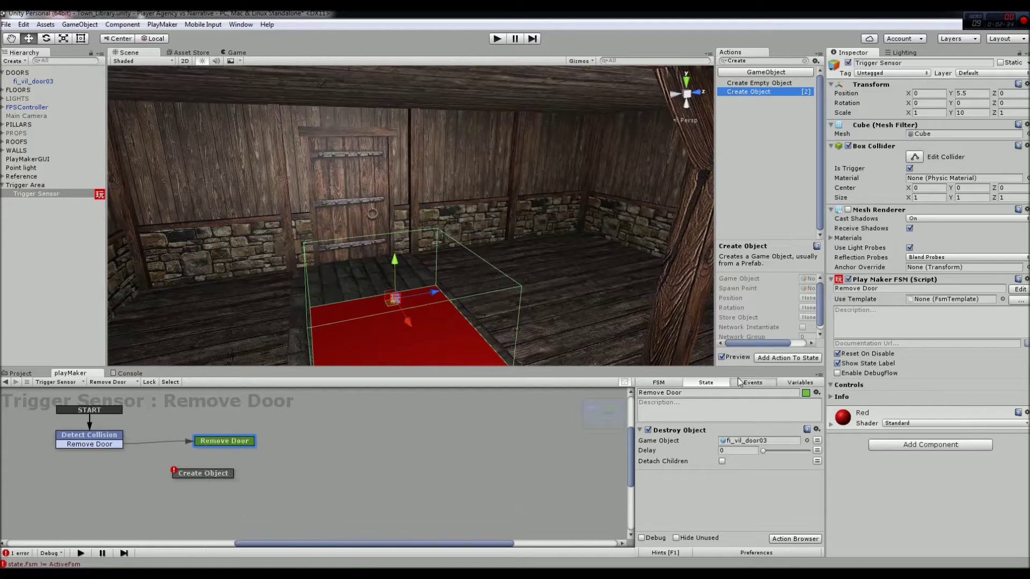
pyautogui.click(228, 441)
# Step: Copy the Trigger Event action from the Detect Collision state into the Remove Door state and set its Trigger to On Trigger Exit
pyautogui.click(93, 432)
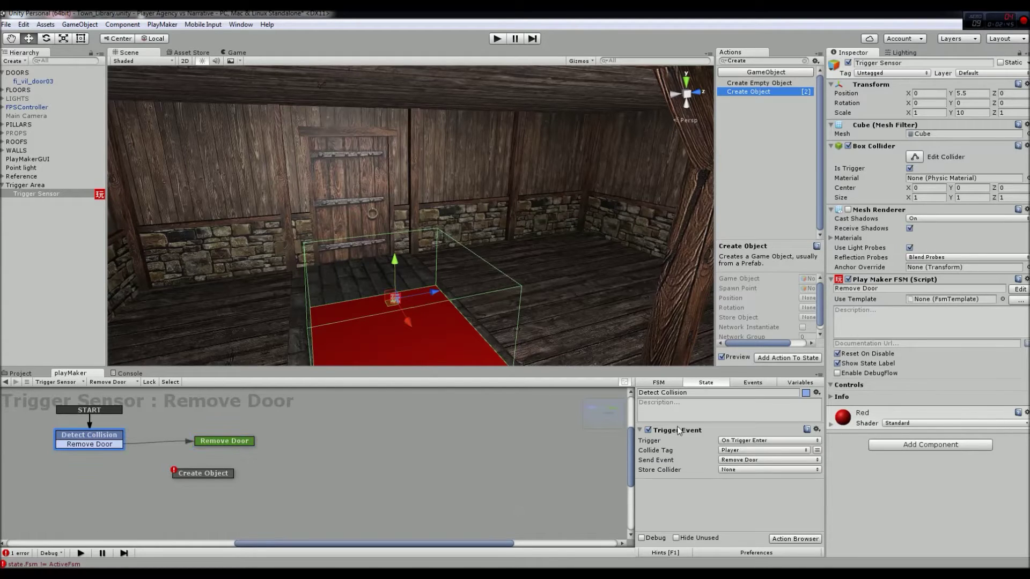
pyautogui.click(679, 432)
pyautogui.click(204, 440)
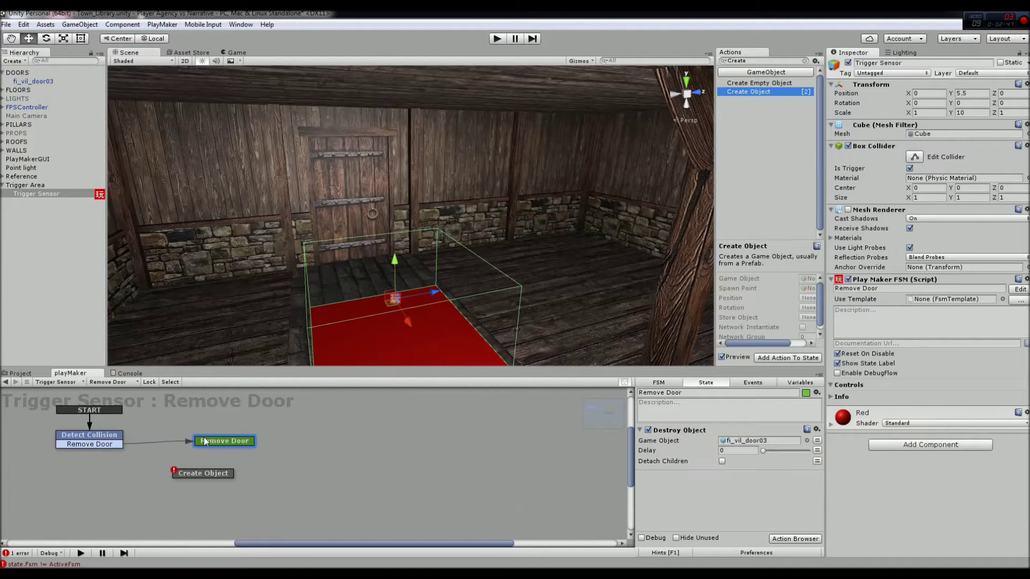
pyautogui.hotkey('ctrl', 'v')
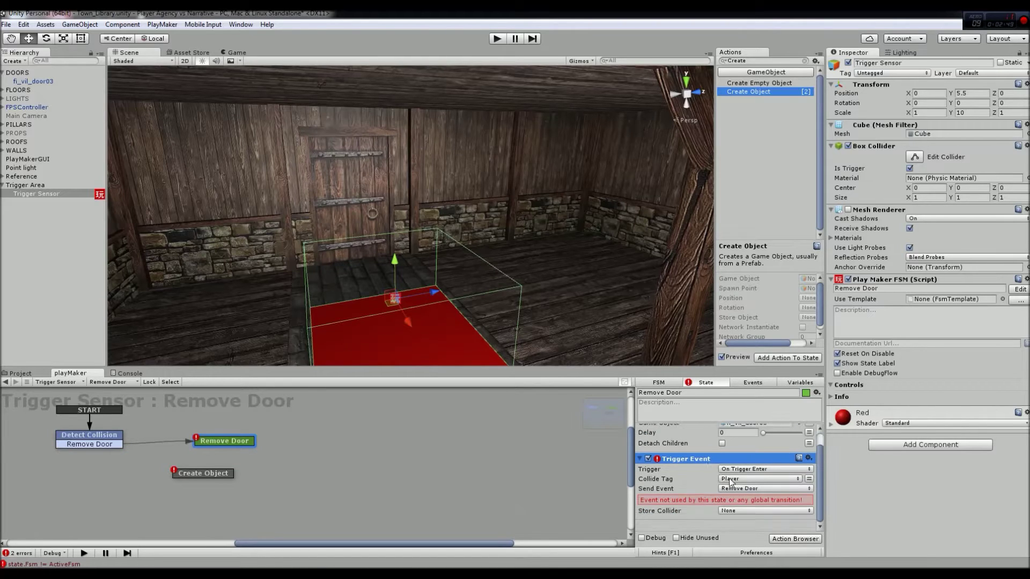
pyautogui.click(735, 470)
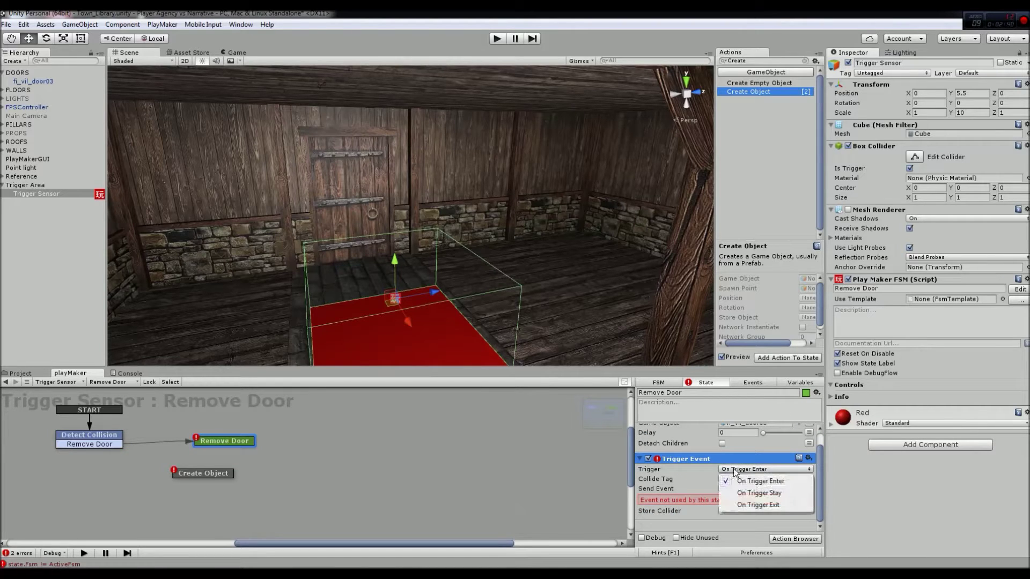
pyautogui.click(760, 505)
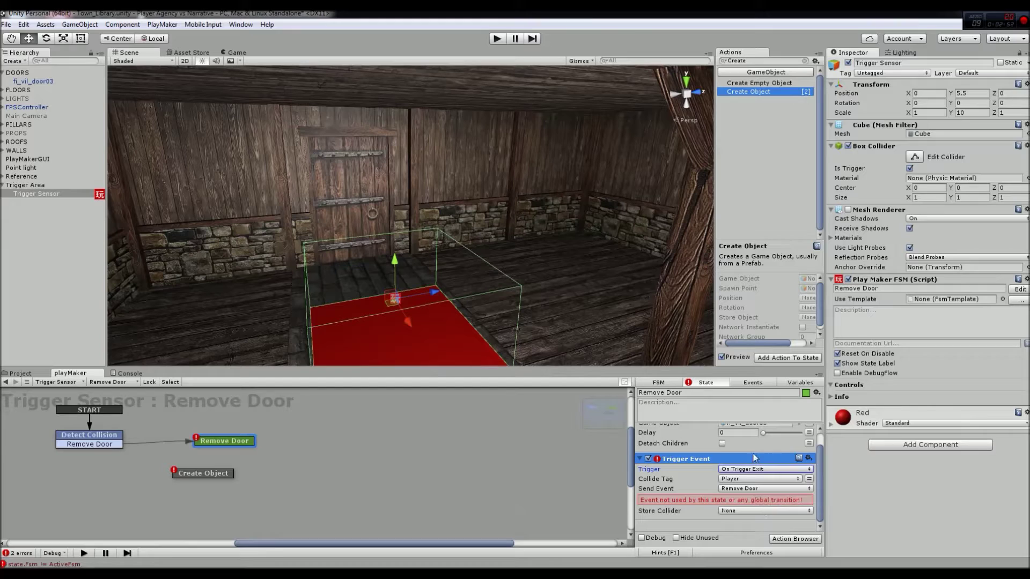
# Step: Add a new event named "Create Door" to the Trigger Sensor's FSM
pyautogui.click(753, 382)
pyautogui.click(710, 523)
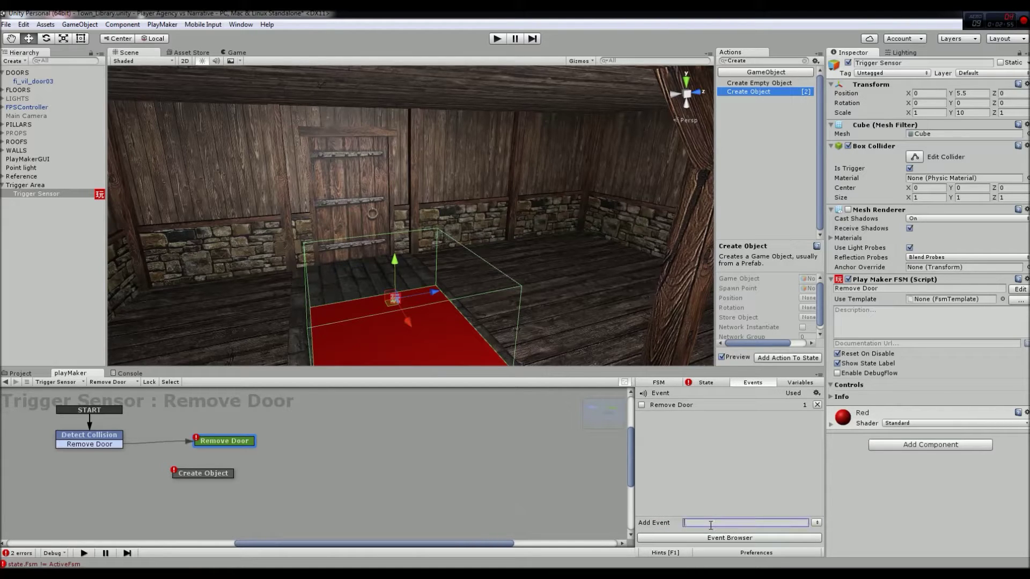
pyautogui.write('Spawn')
pyautogui.press('BackSpace')
pyautogui.press('BackSpace')
pyautogui.press('BackSpace')
pyautogui.press('BackSpace')
pyautogui.press('BackSpace')
pyautogui.write('Create Door')
pyautogui.press('Return')
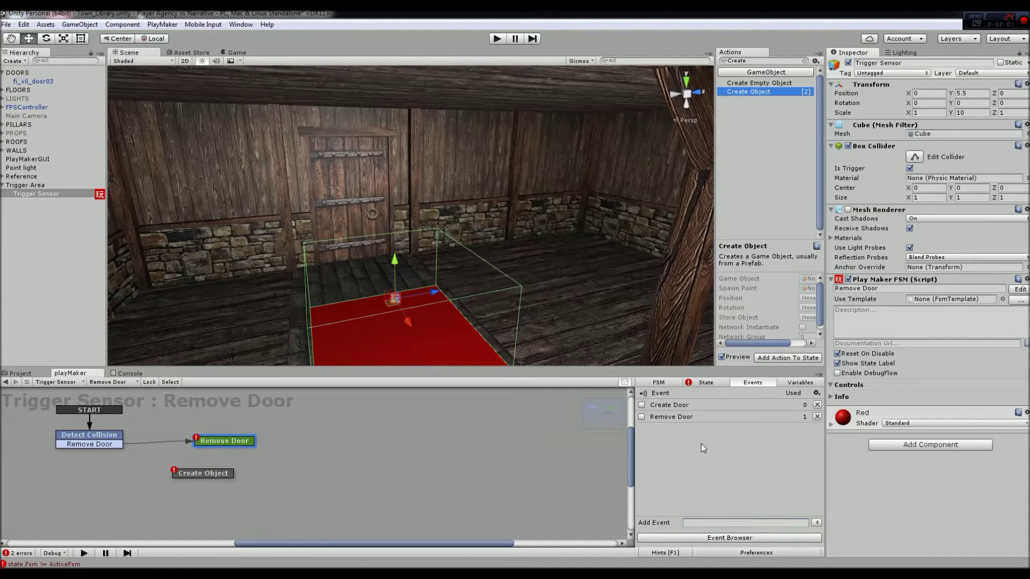
# Step: Set the Send Event of the Remove Door state's Trigger Event action to Create Door
pyautogui.click(698, 388)
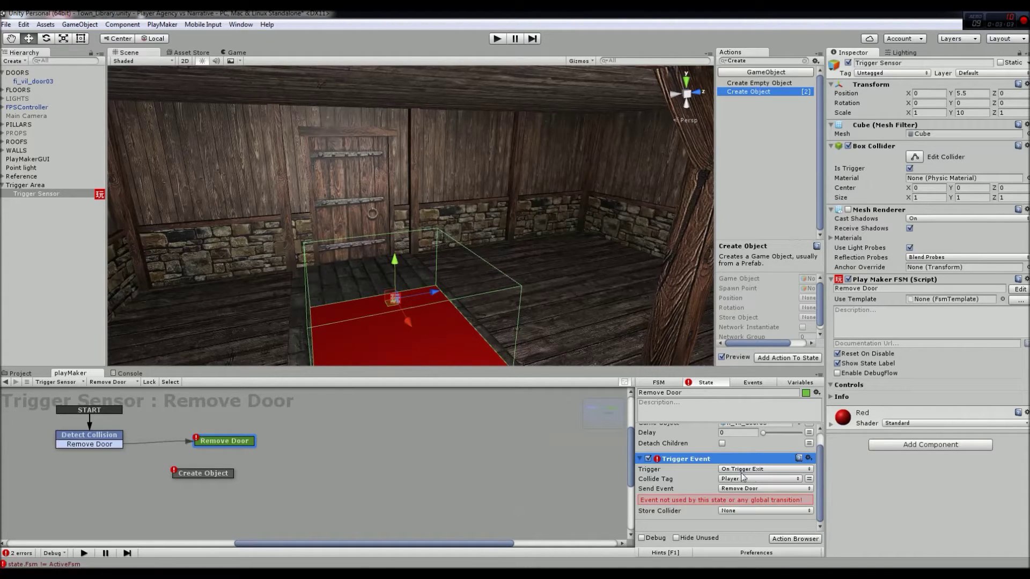
pyautogui.click(759, 489)
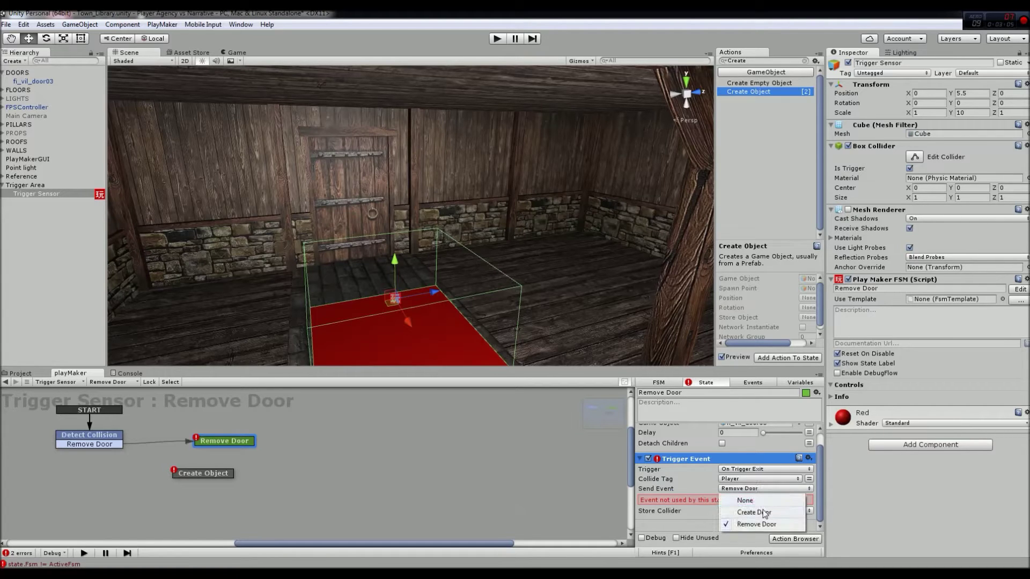
pyautogui.click(764, 512)
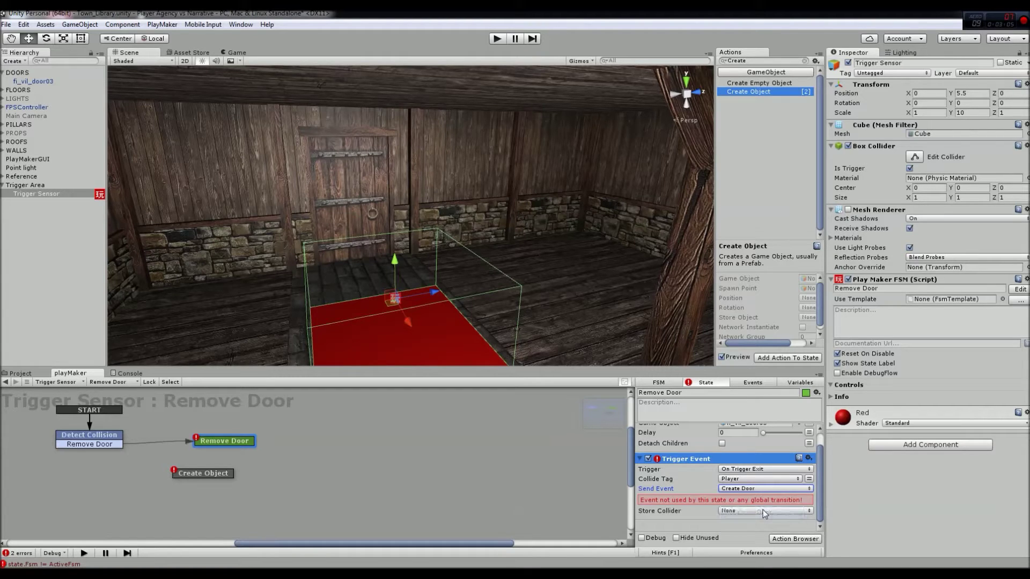
# Step: Add a Create Door transition to the Remove Door state and link it to the Create Object state
pyautogui.rightClick(218, 442)
pyautogui.moveTo(237, 448)
pyautogui.click(359, 448)
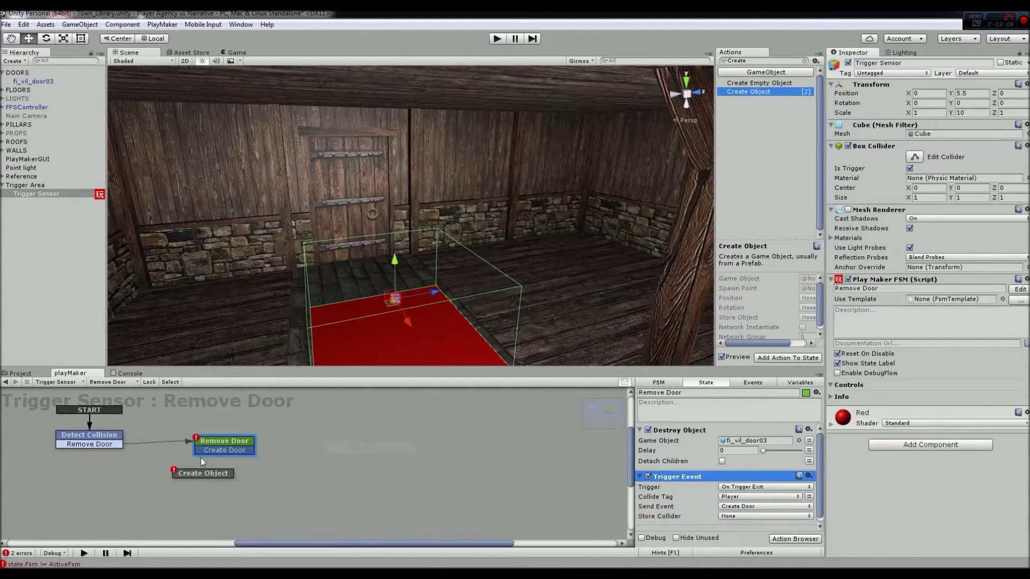
pyautogui.moveTo(251, 450); pyautogui.dragTo(172, 490)
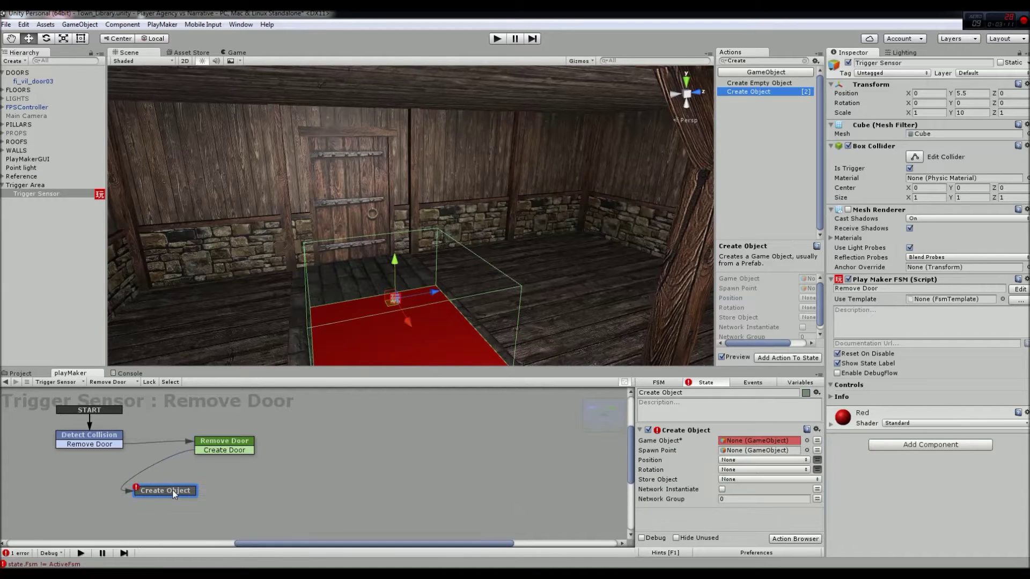
# Step: Playtest the FSM by walking the player onto and back off the red trigger area, and stop the game
pyautogui.click(241, 443)
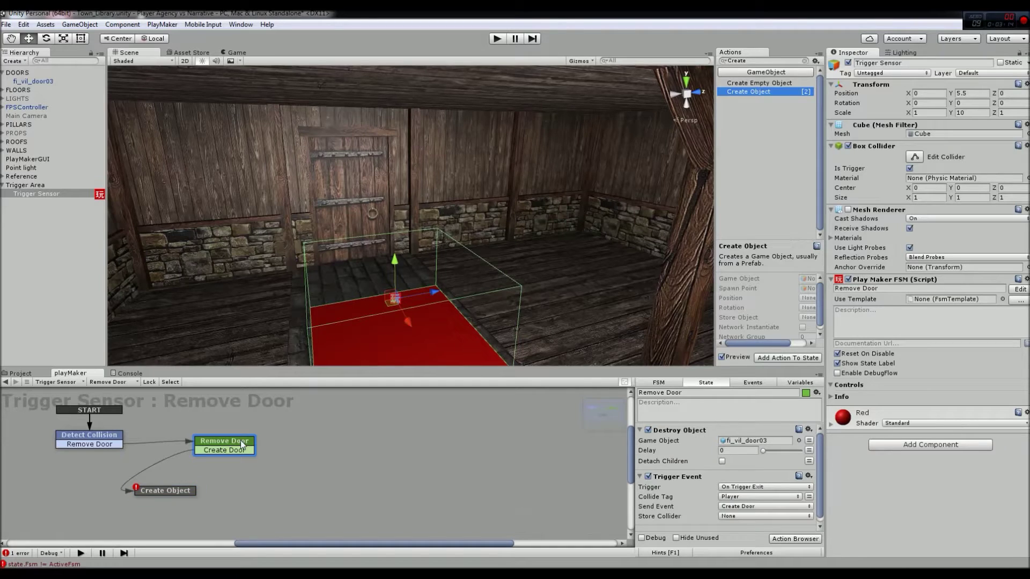
pyautogui.click(496, 38)
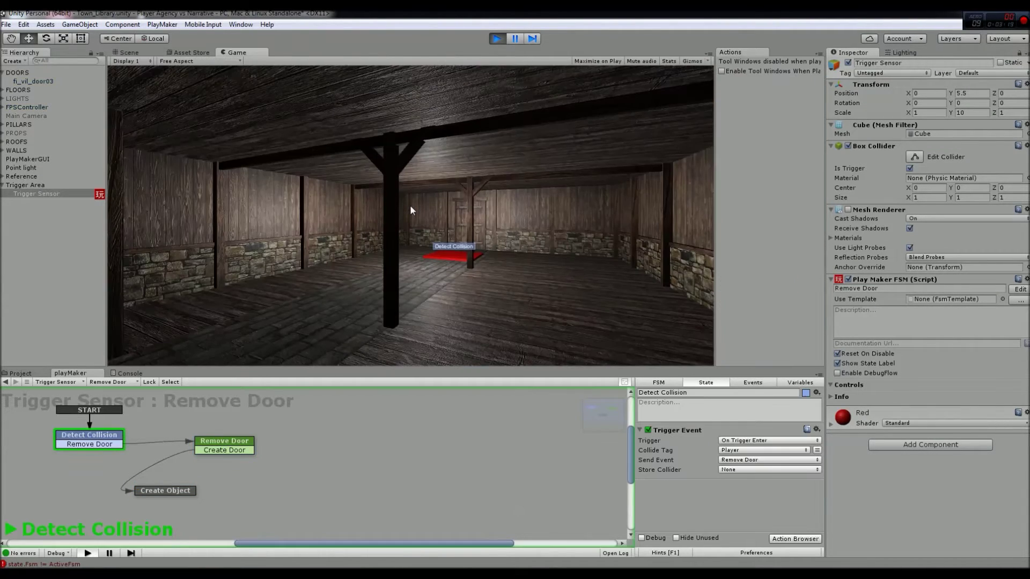
pyautogui.press('w')
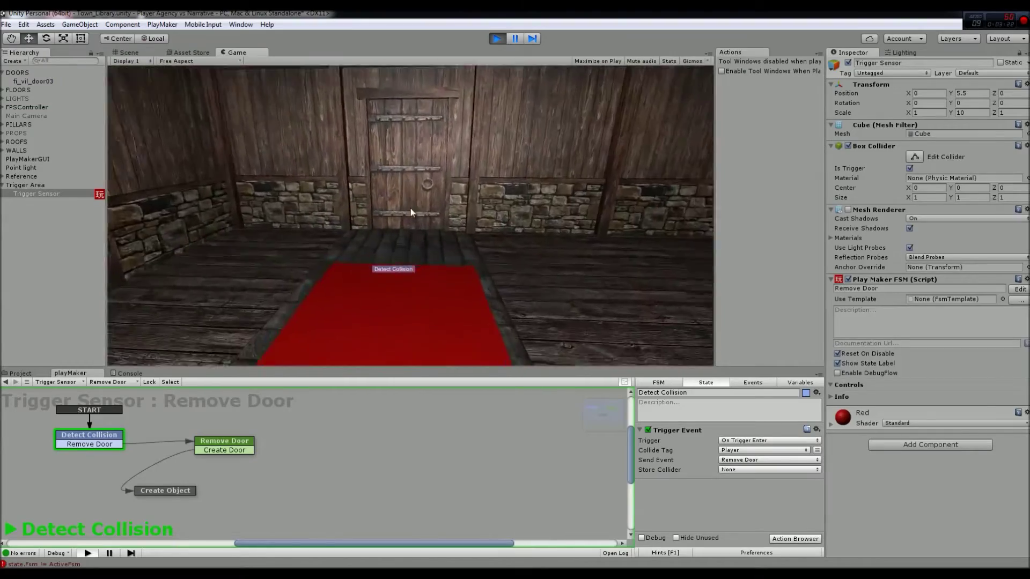
pyautogui.press('s')
pyautogui.press('w')
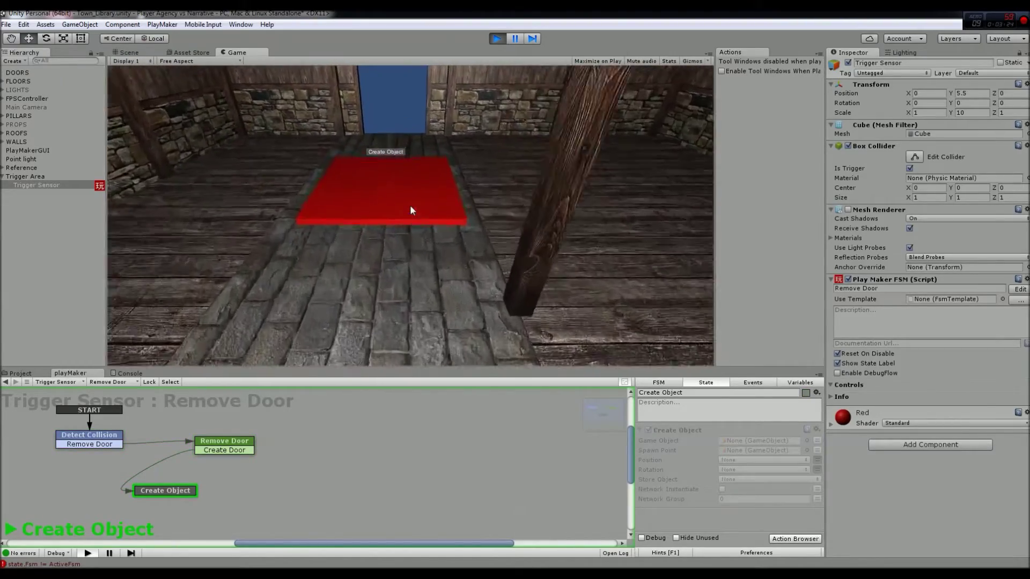
pyautogui.press('s')
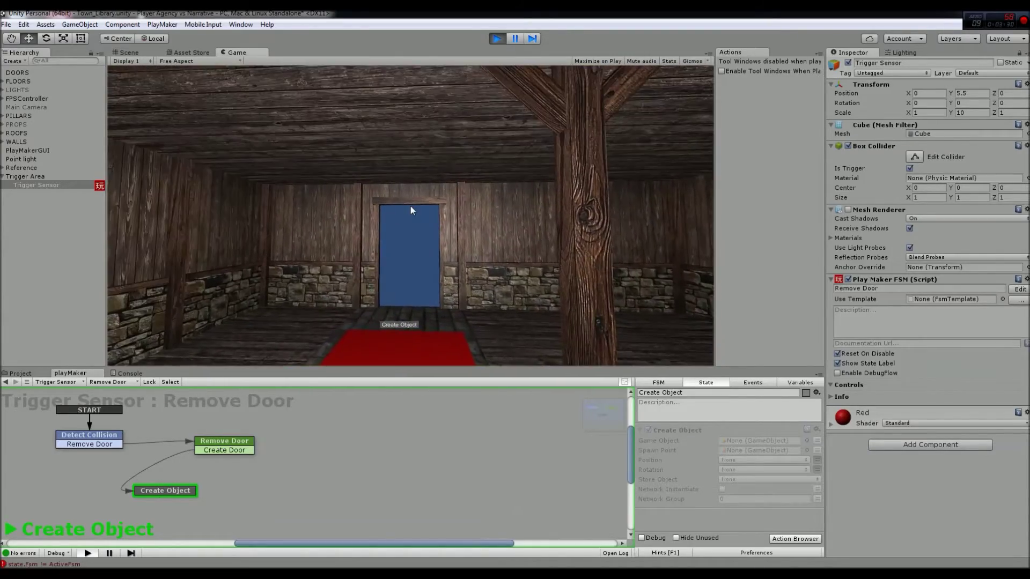
pyautogui.hotkey('ctrl', 'p')
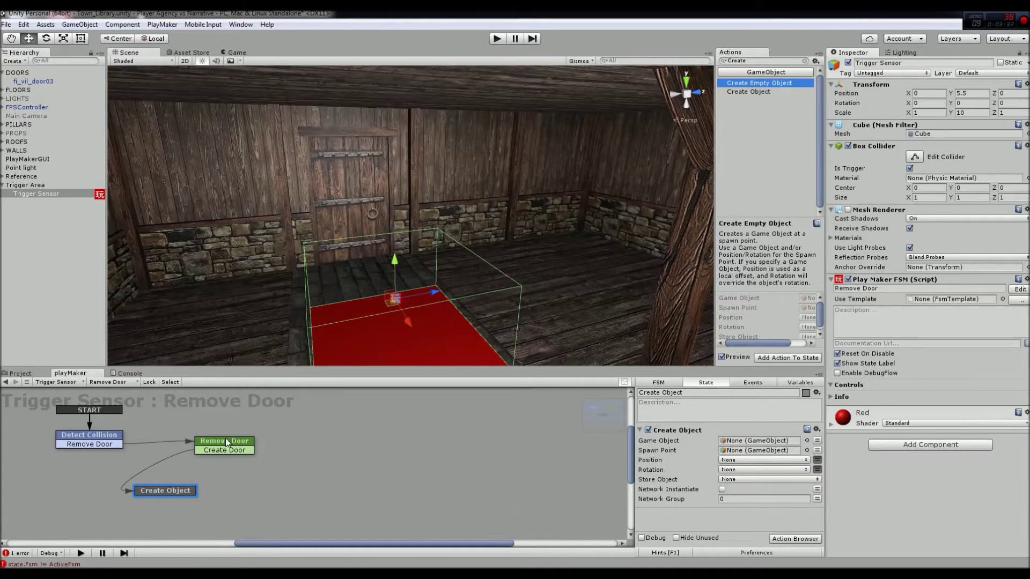
# Step: Review the Remove Door state's actions and assign fi_vil_door03 as the Game Object of the Create Object action
pyautogui.click(226, 441)
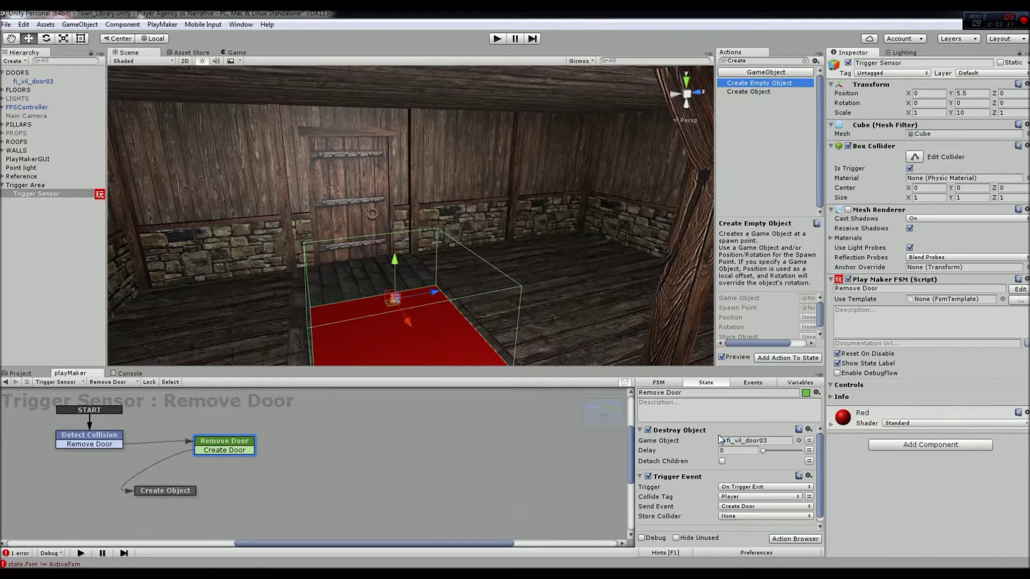
pyautogui.scroll(-1, 735, 453)
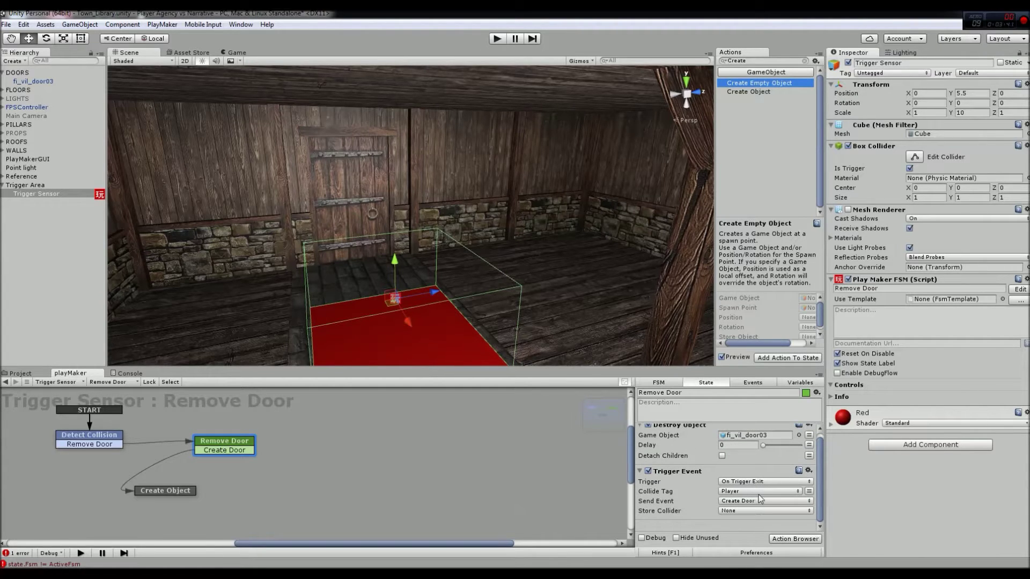
pyautogui.click(179, 492)
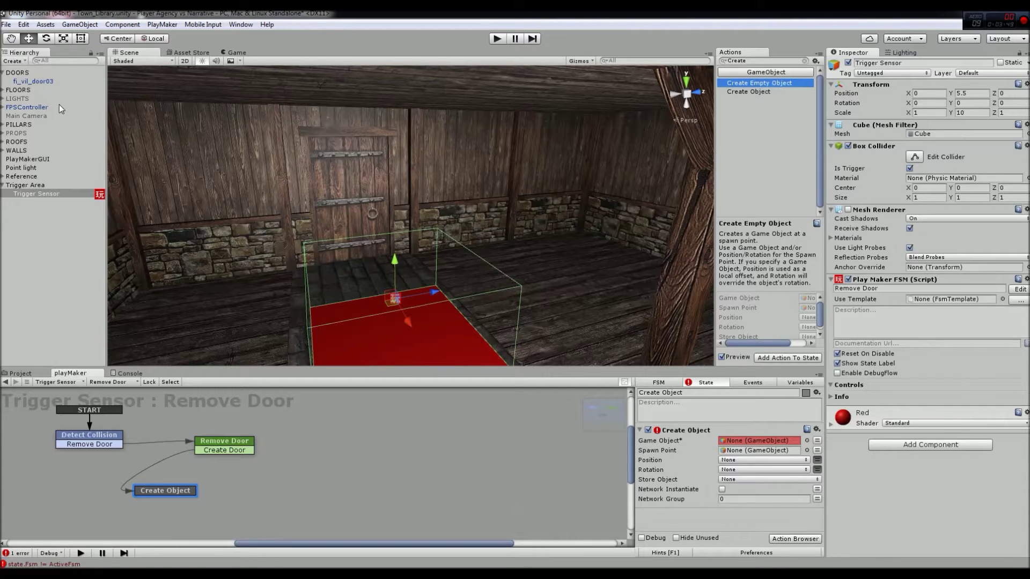
pyautogui.moveTo(42, 81); pyautogui.dragTo(755, 449)
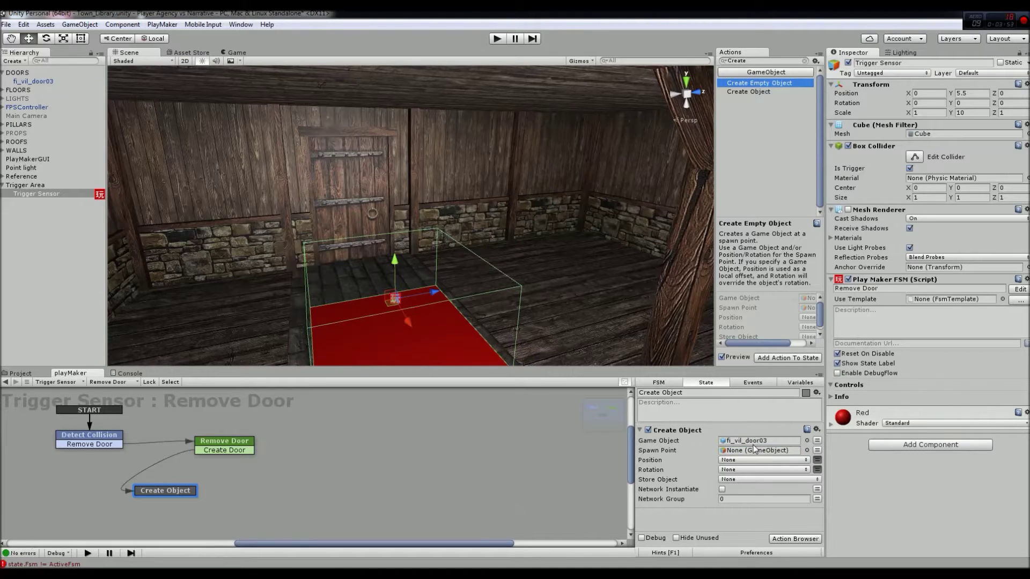
# Step: Playtest the trigger while inspecting the Create Object state, stop the game, and compare the Game Object assigned in Create Object and Remove Door
pyautogui.click(496, 39)
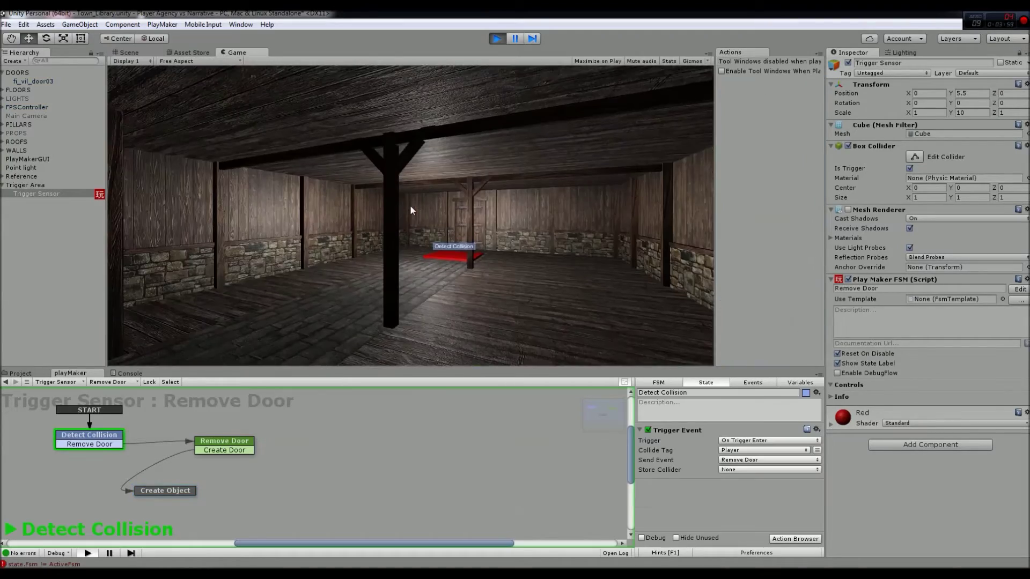
pyautogui.press('w')
pyautogui.press('w')
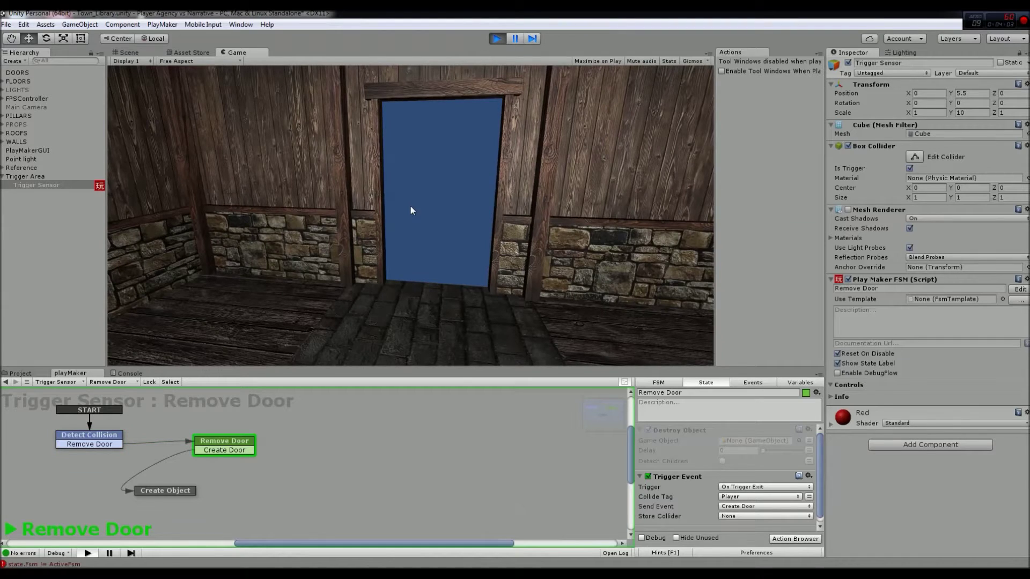
pyautogui.click(165, 490)
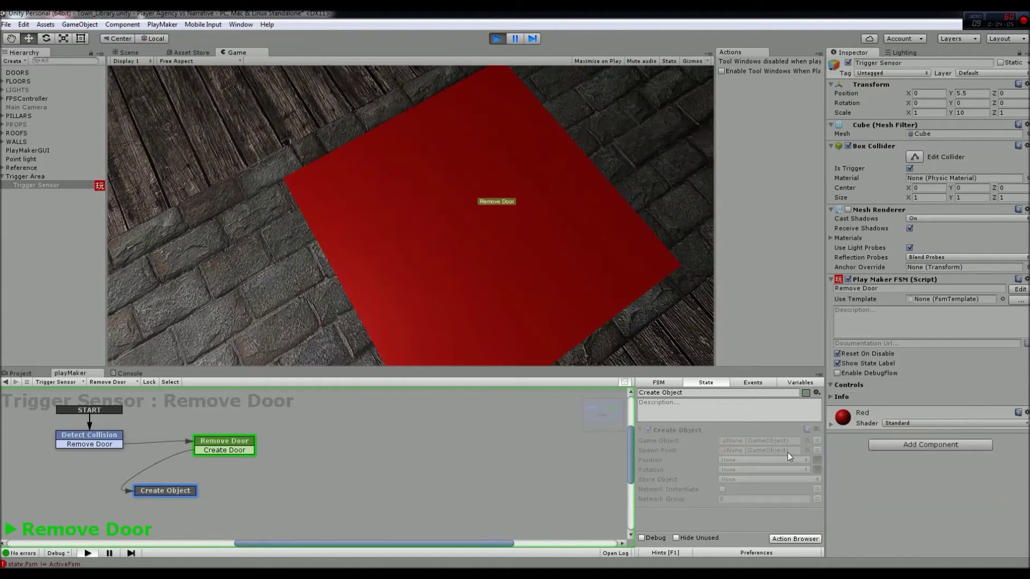
pyautogui.click(497, 39)
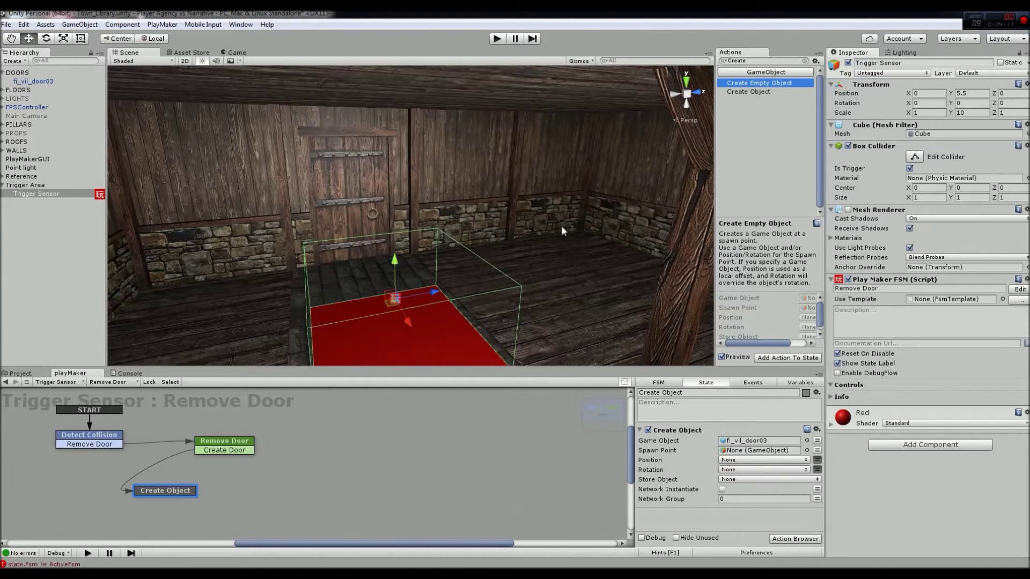
pyautogui.click(759, 441)
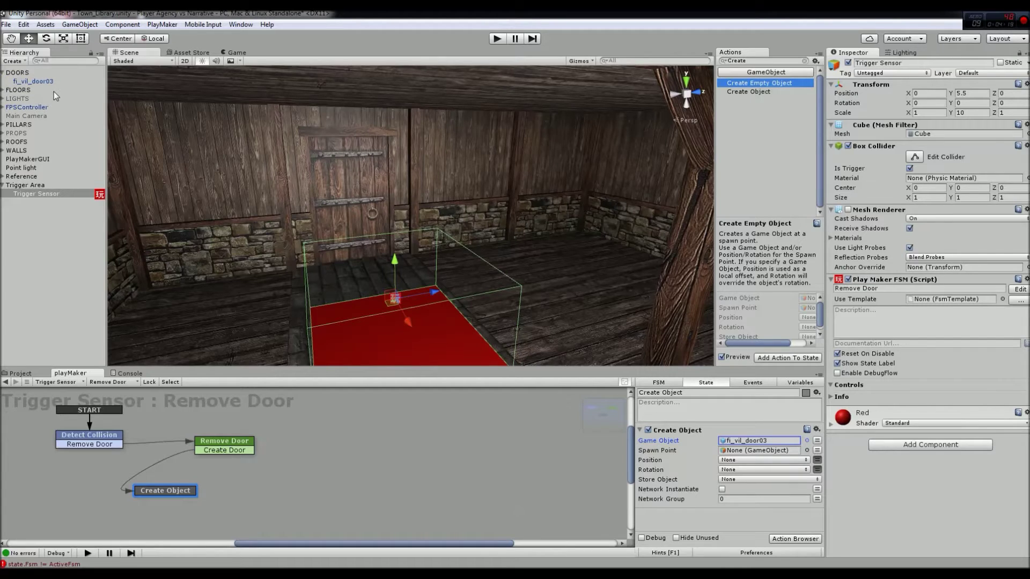
pyautogui.click(236, 443)
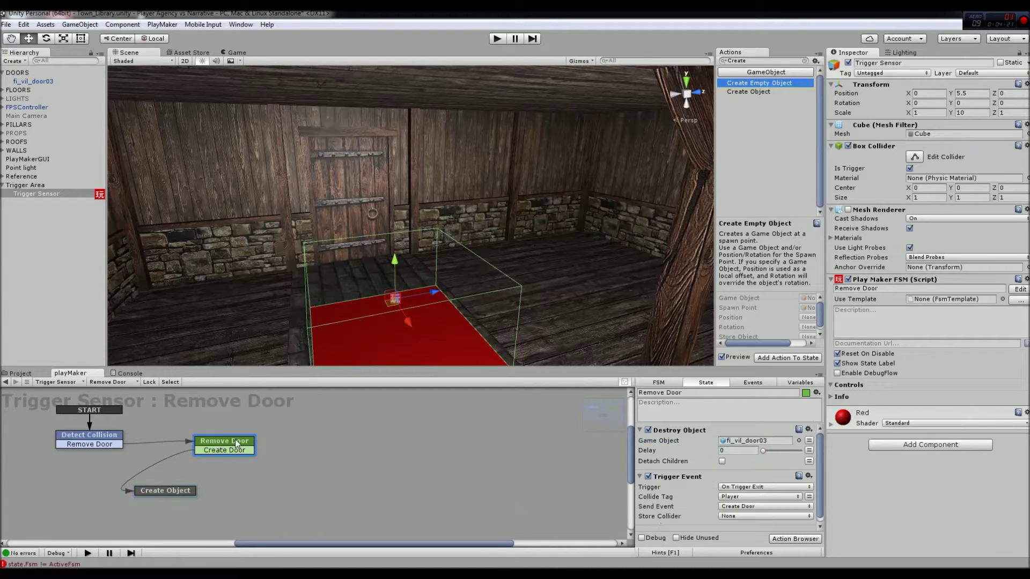
pyautogui.click(166, 491)
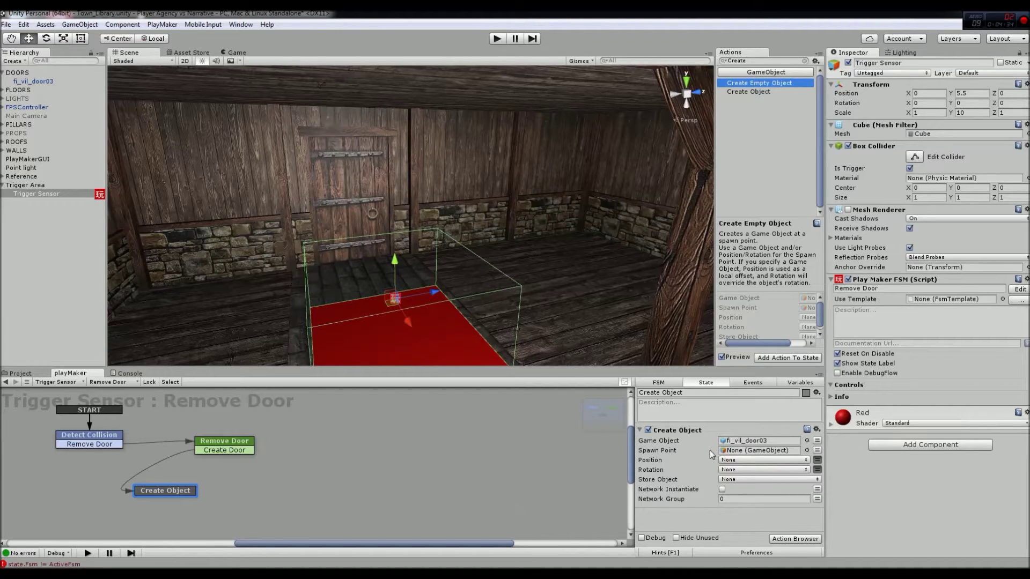
# Step: Create an empty game object and position it near the door by the red trigger at X -2.64, Y 0, Z 11.765
pyautogui.click(73, 24)
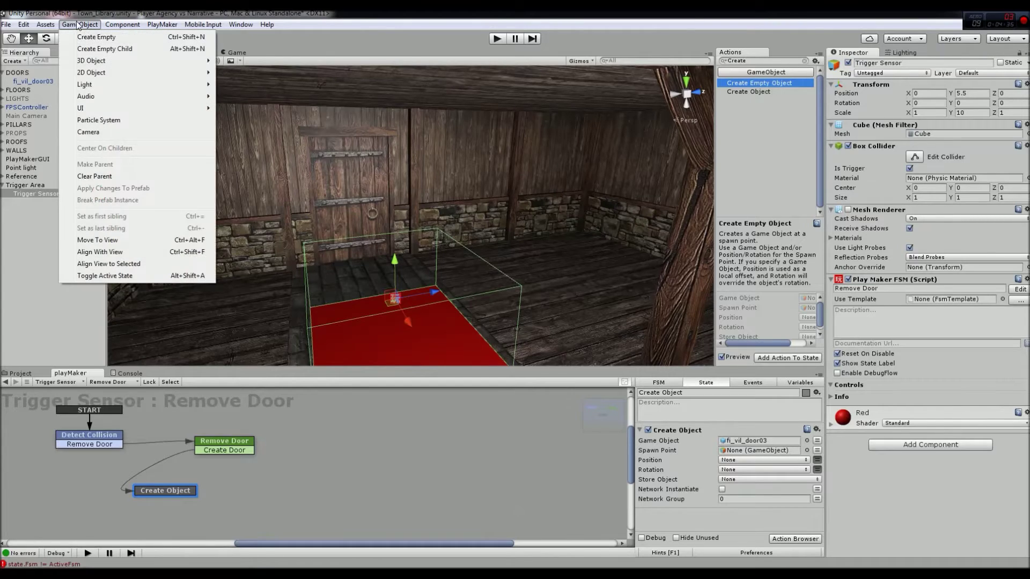
pyautogui.click(91, 34)
pyautogui.moveTo(411, 190); pyautogui.dragTo(410, 218)
pyautogui.moveTo(409, 218); pyautogui.dragTo(546, 265, button='right')
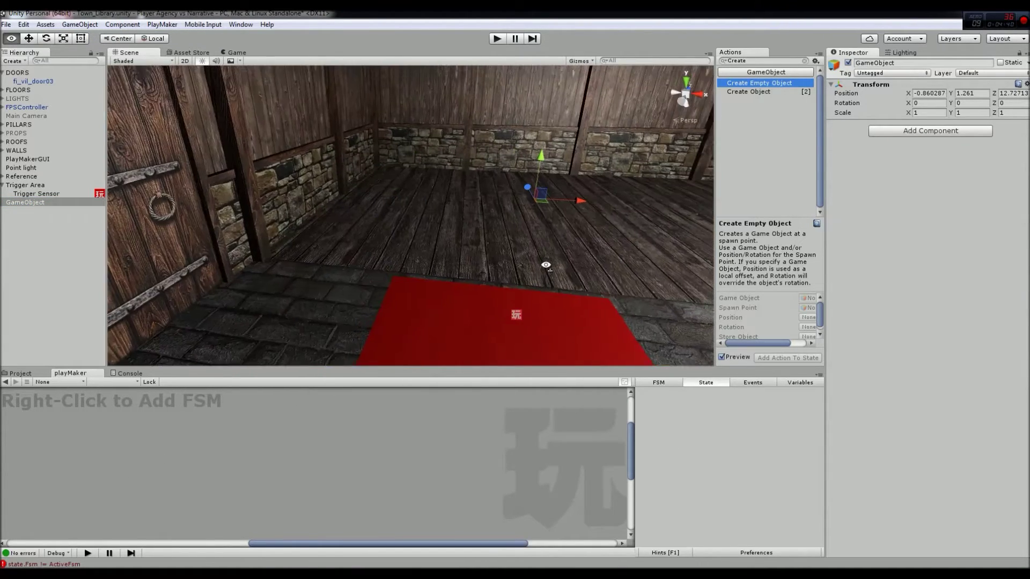
pyautogui.keyDown('alt'); pyautogui.moveTo(546, 265); pyautogui.dragTo(459, 231); pyautogui.keyUp('alt')
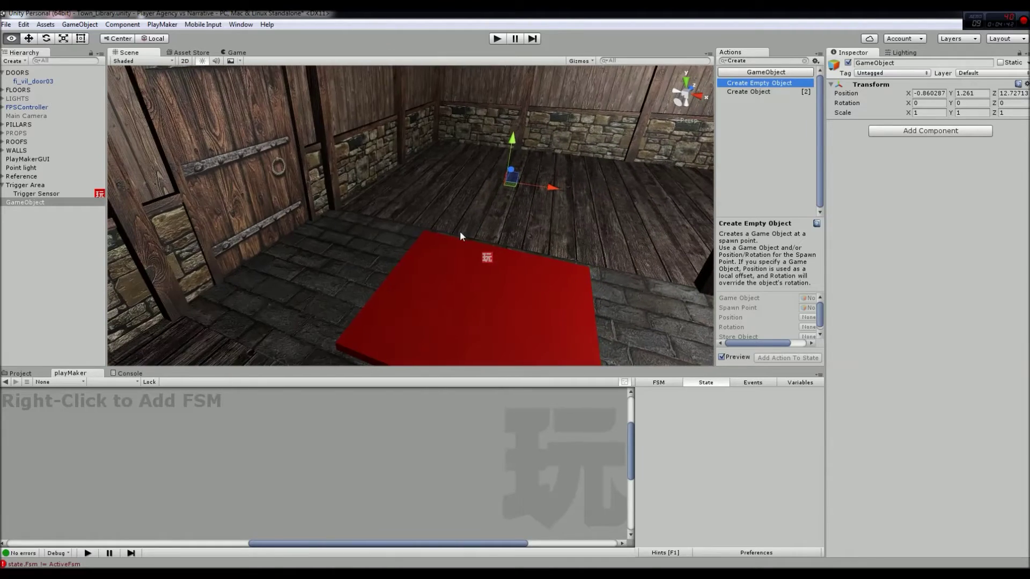
pyautogui.moveTo(504, 182); pyautogui.dragTo(418, 244)
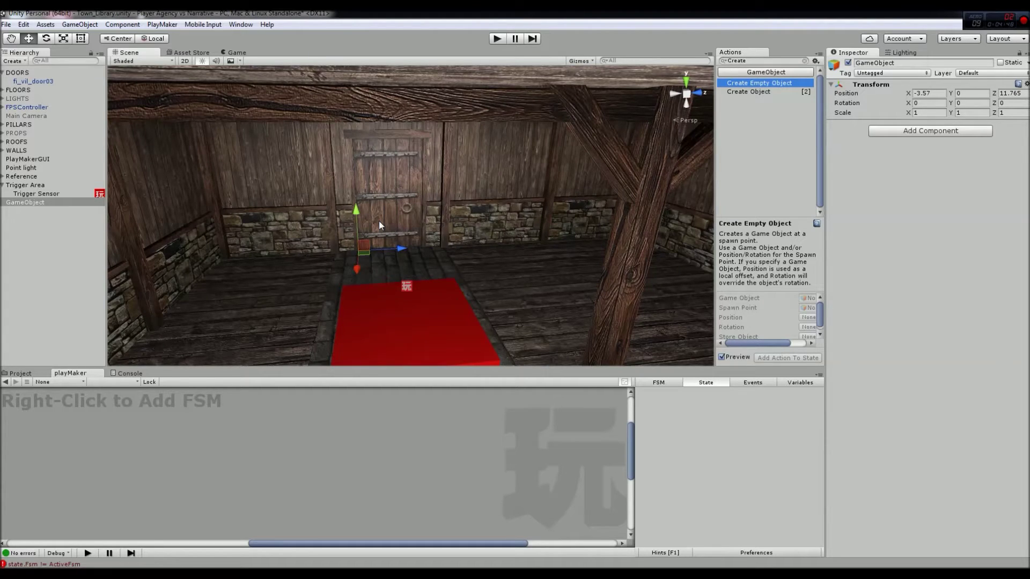
pyautogui.moveTo(355, 269); pyautogui.dragTo(356, 291)
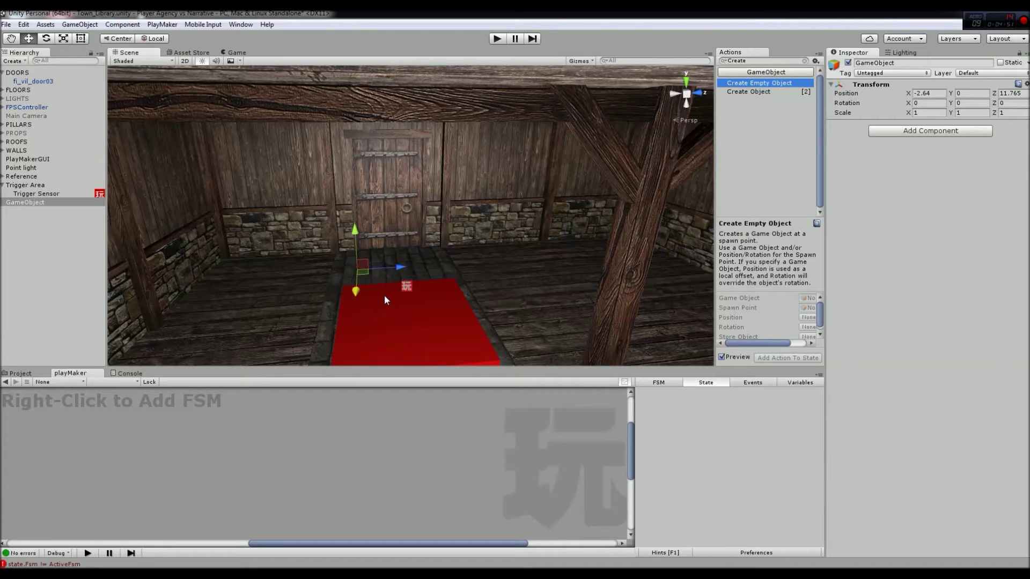
# Step: Rename the new empty game object as Spawn Point
pyautogui.click(900, 63)
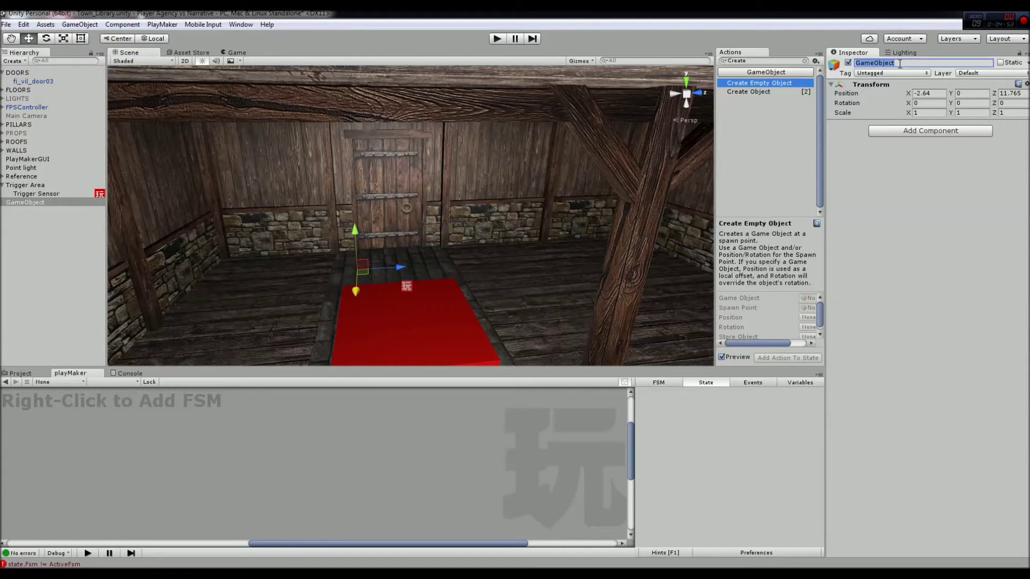
pyautogui.write('Spawn Point')
pyautogui.press('Return')
# Step: Colour the Trigger Sensor's Create Object state yellow and assign Spawn Point as its action's Spawn Point
pyautogui.click(45, 194)
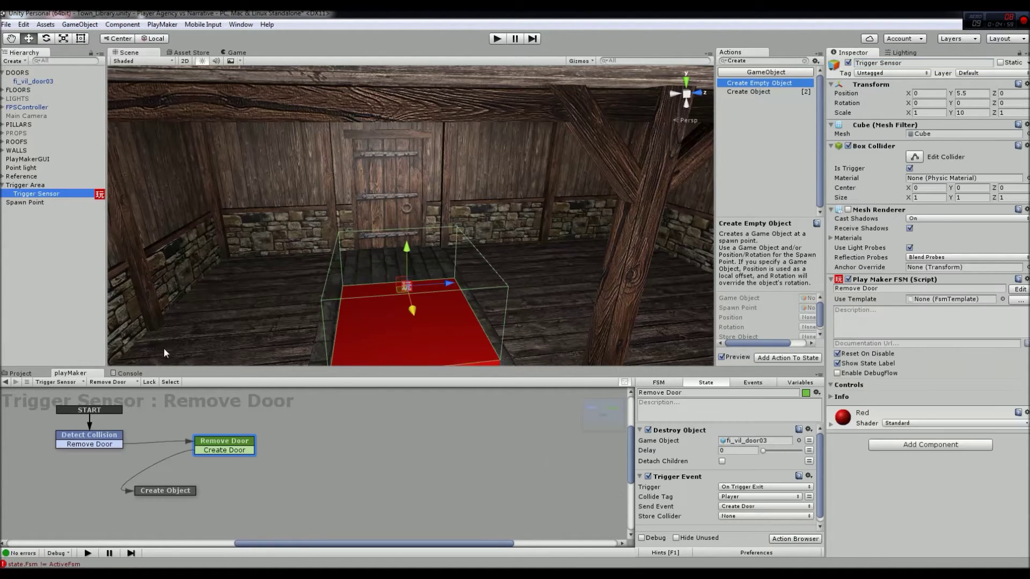
pyautogui.click(175, 490)
pyautogui.rightClick(175, 491)
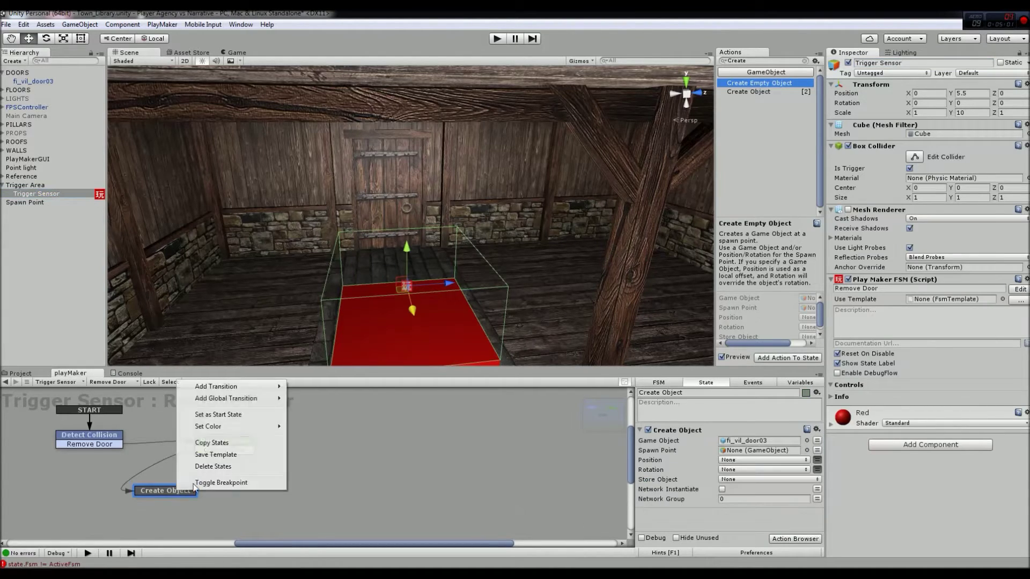
pyautogui.moveTo(237, 427)
pyautogui.click(311, 475)
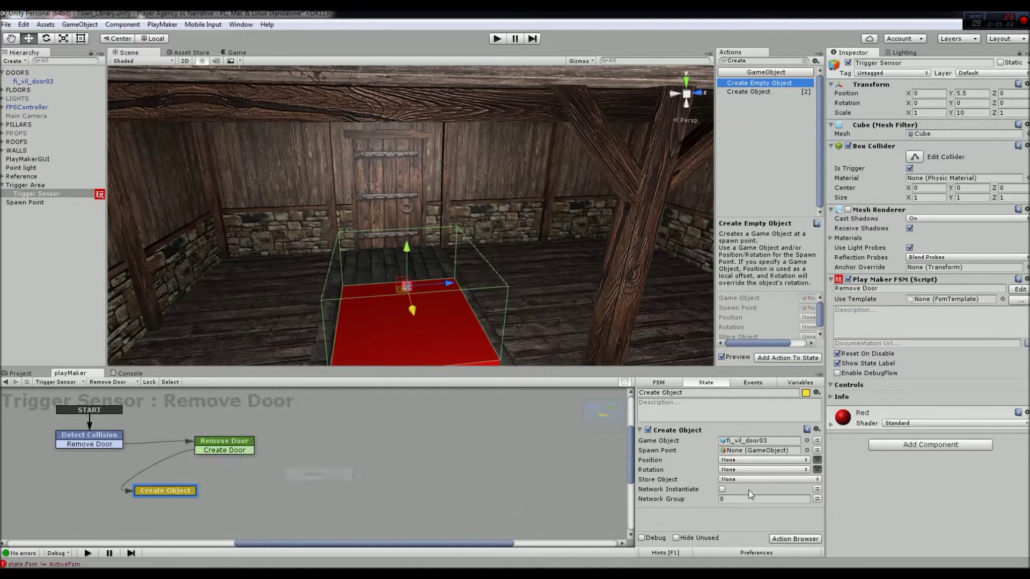
pyautogui.moveTo(8, 203); pyautogui.dragTo(745, 451)
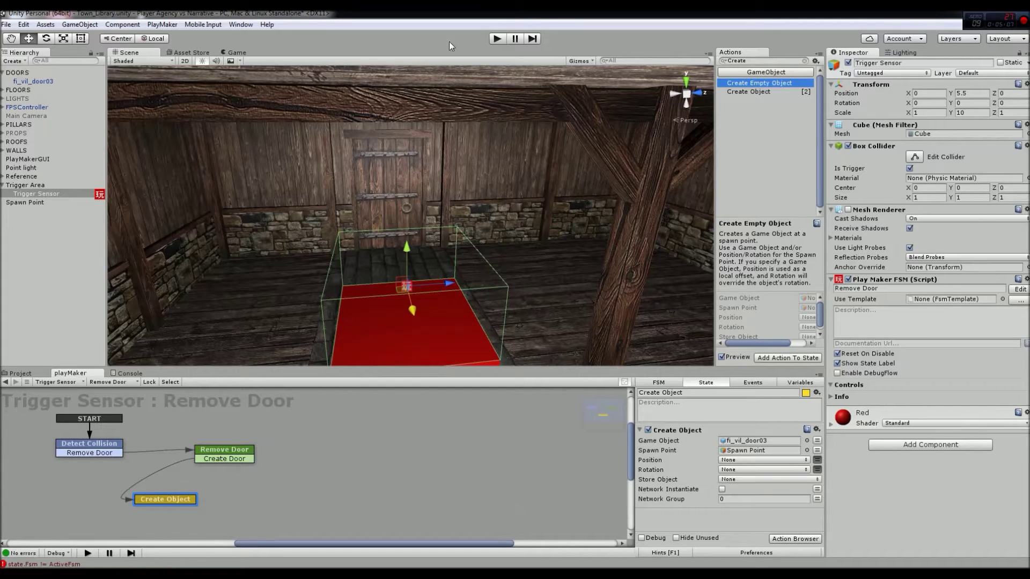
# Step: Playtest walking onto and off the red trigger, and inspect the Game Object of the running Create Object action
pyautogui.click(498, 38)
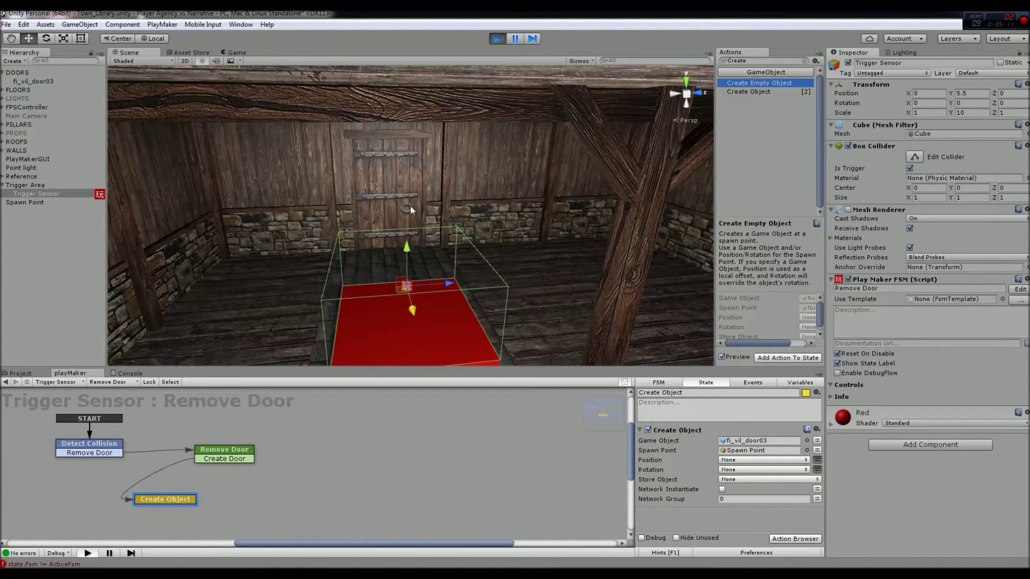
pyautogui.press('w')
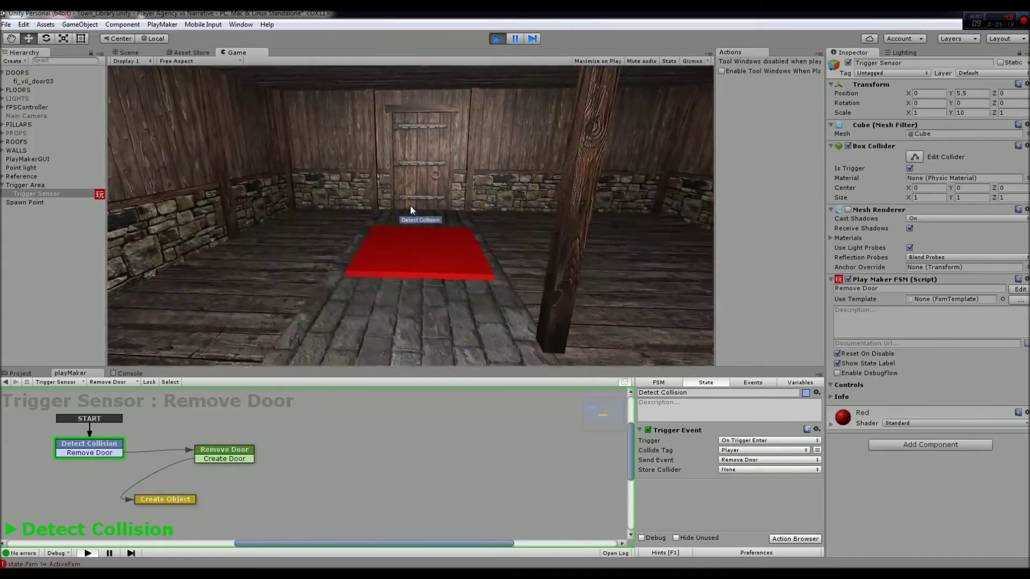
pyautogui.press('w')
pyautogui.press('s')
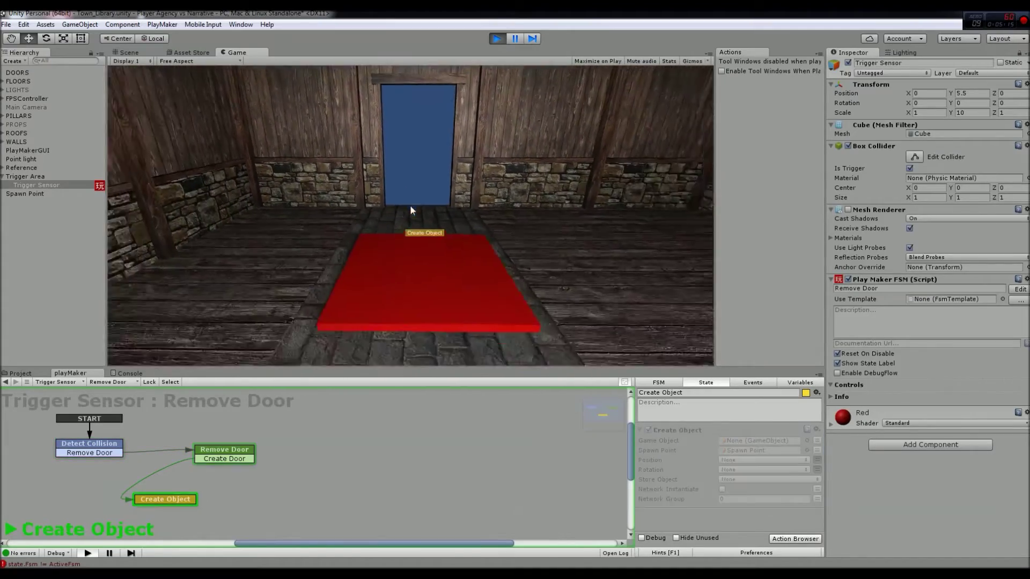
pyautogui.press('s')
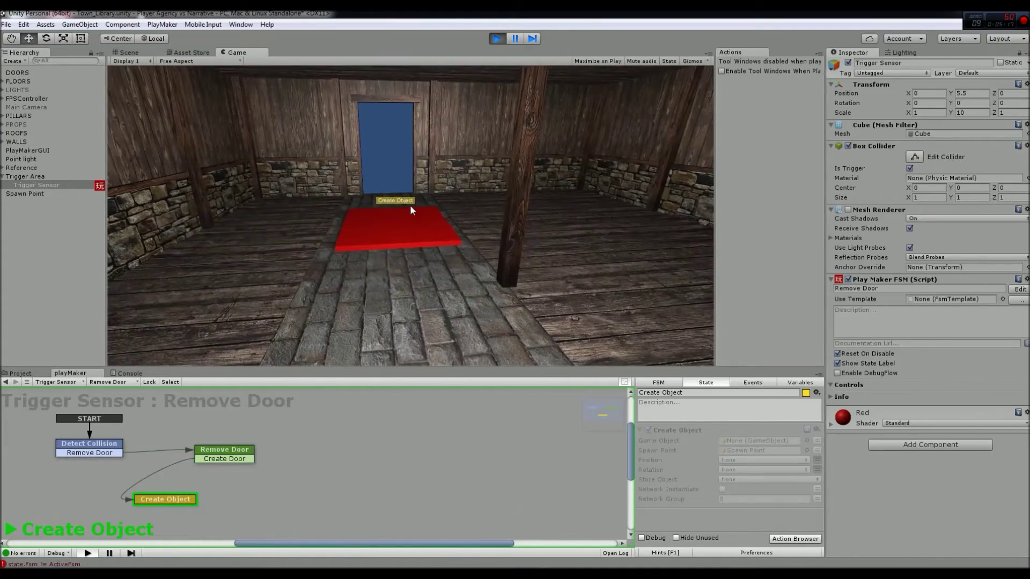
pyautogui.press('s')
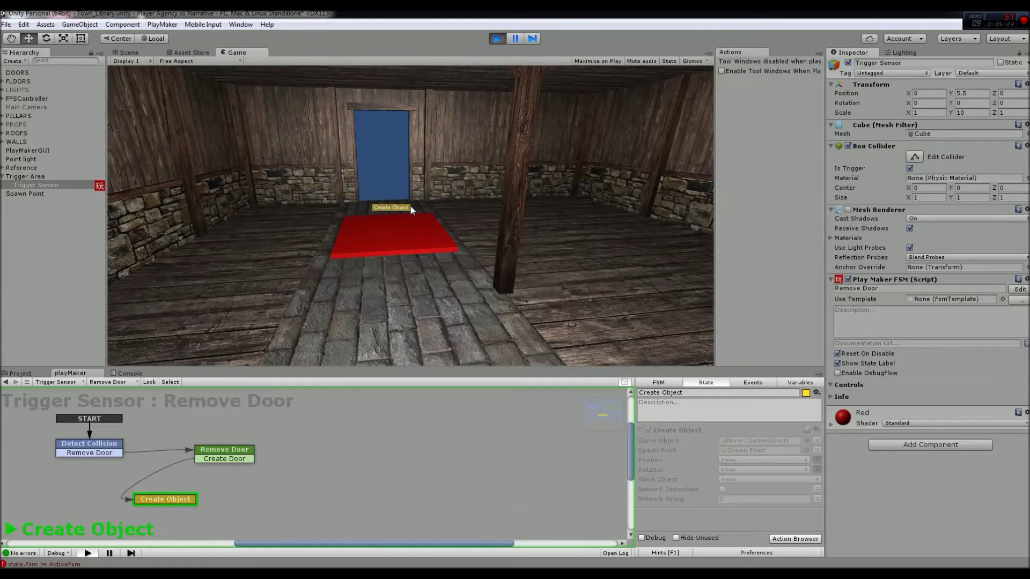
pyautogui.click(730, 440)
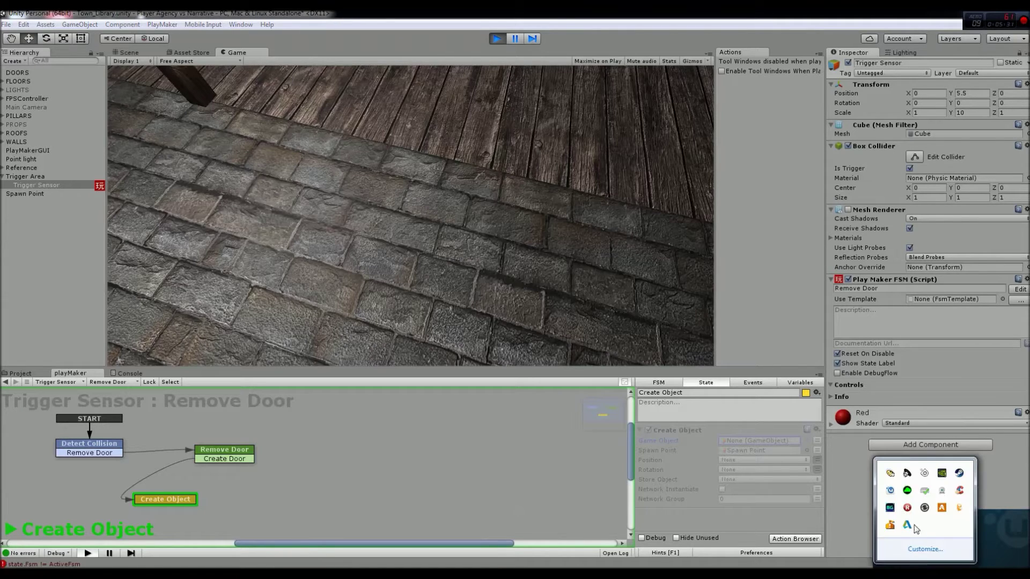
# Step: Exit the background program in the system tray and stop the running game
pyautogui.rightClick(891, 493)
pyautogui.click(907, 488)
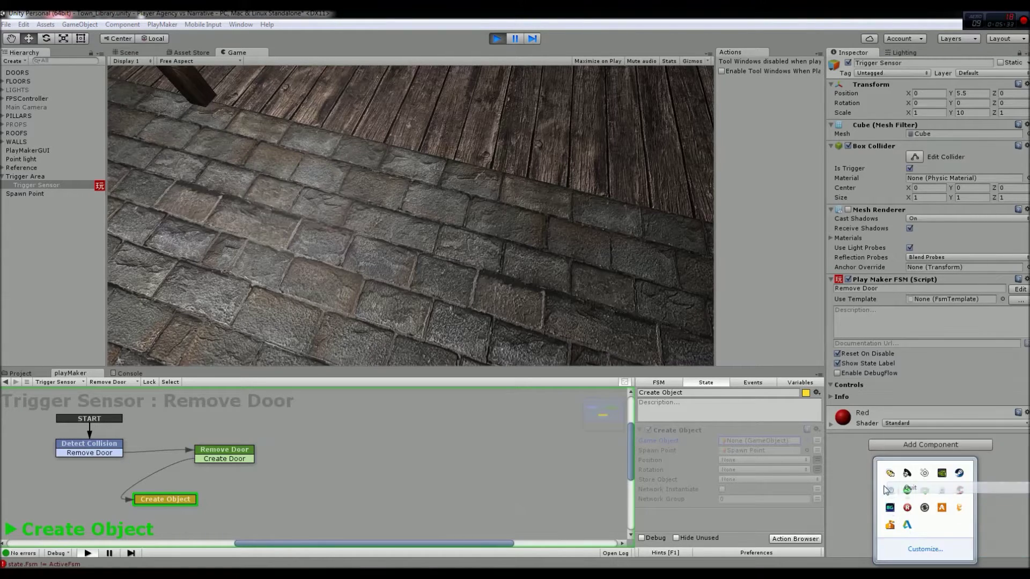
pyautogui.click(404, 178)
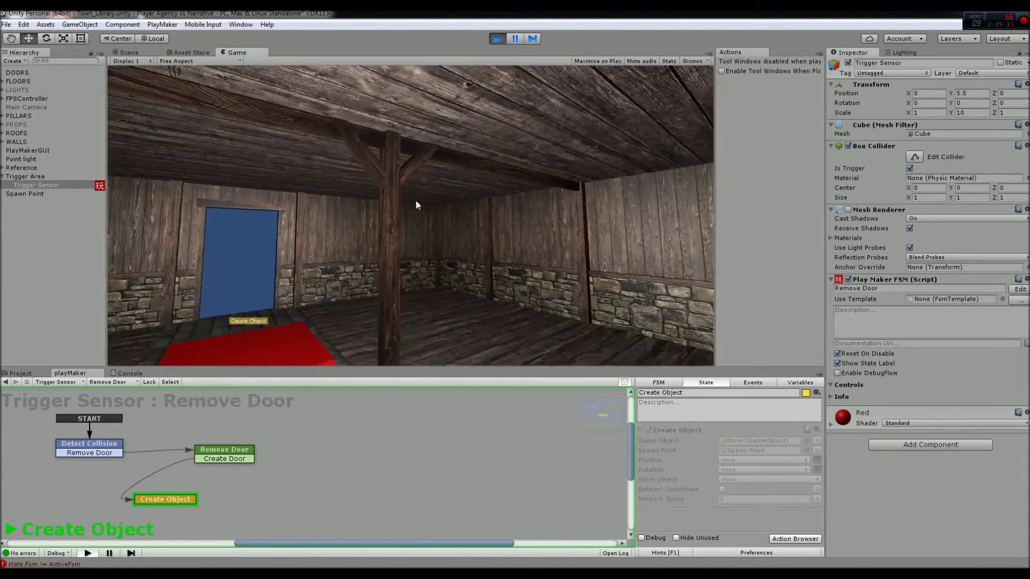
pyautogui.click(491, 42)
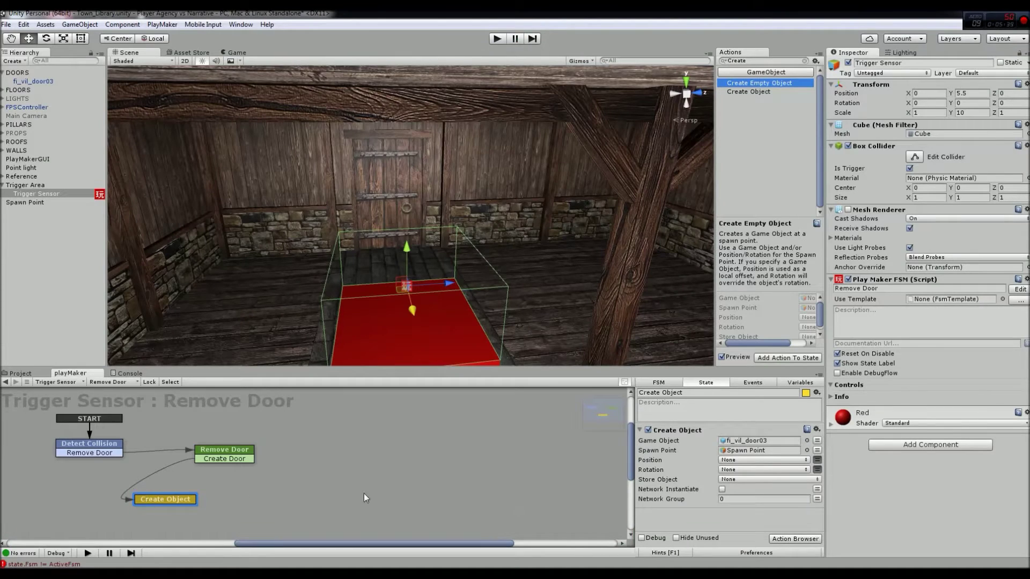
# Step: Search the assets for door03 and assign the fi_vil_door03 model as the Create Object action's Game Object
pyautogui.click(807, 442)
pyautogui.click(212, 139)
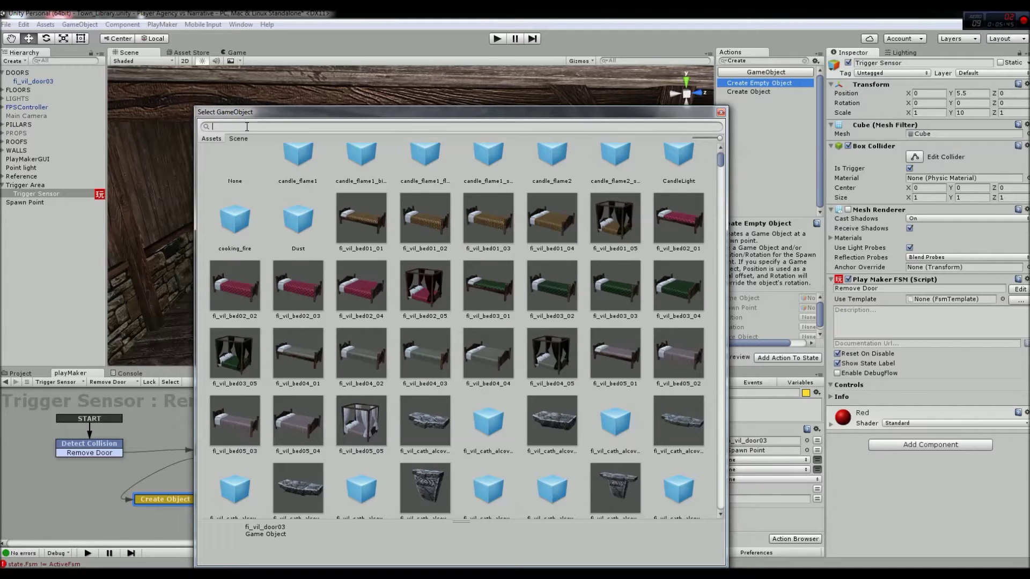
pyautogui.write('door0')
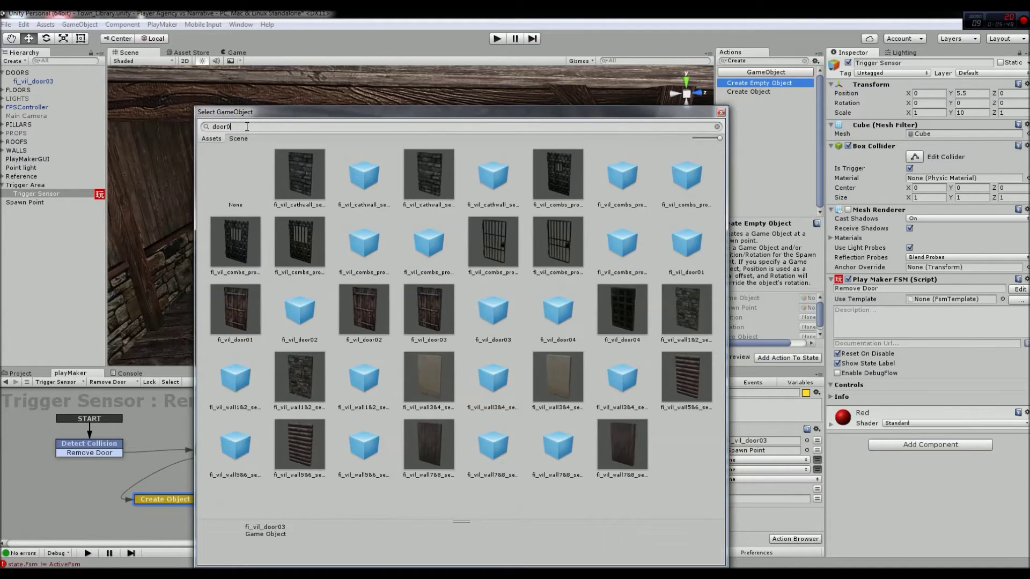
pyautogui.write('3')
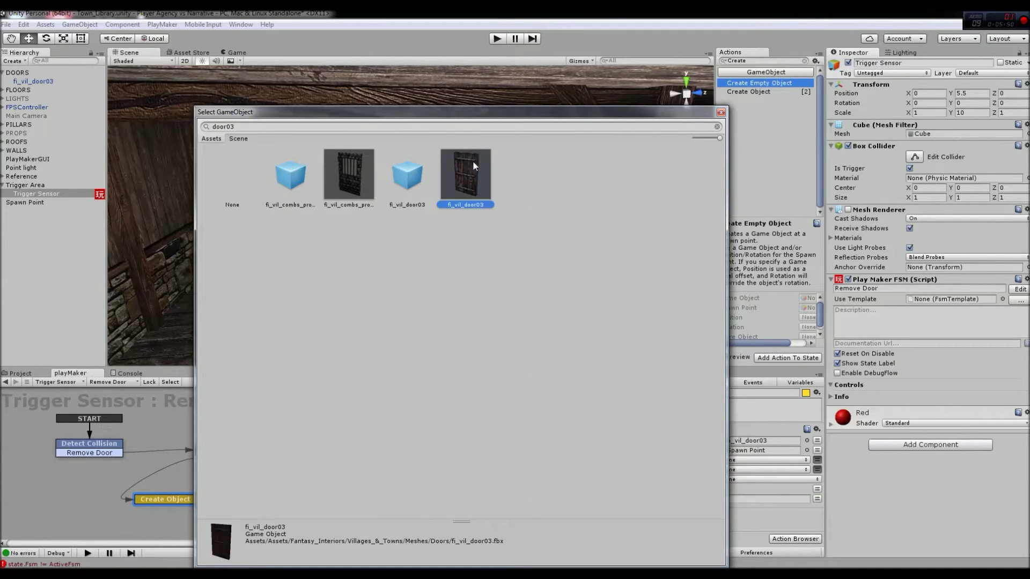
pyautogui.doubleClick(472, 160)
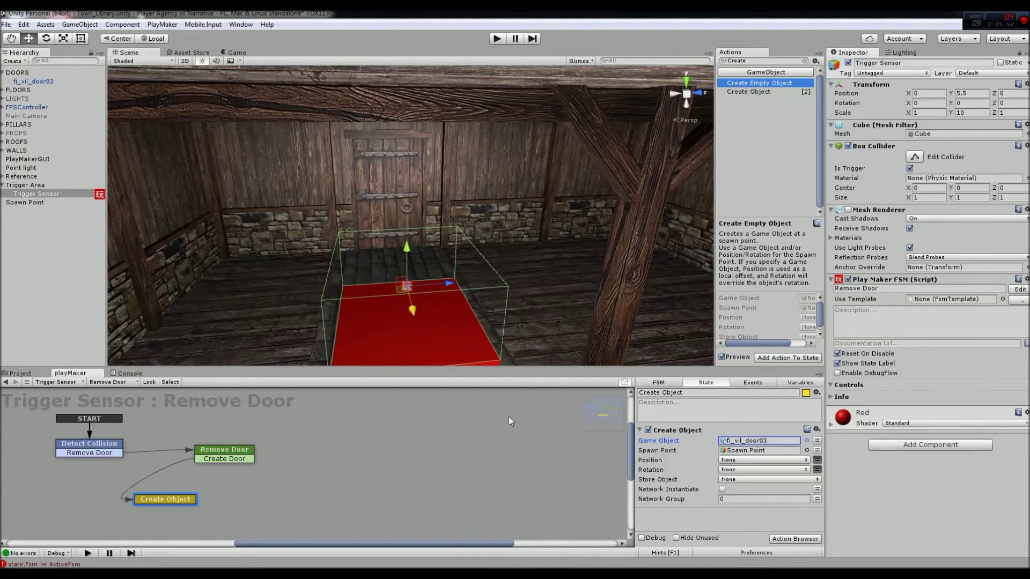
# Step: Search the project assets for door03 and compare the settings of the fi_vil_door03 model and prefab
pyautogui.click(22, 374)
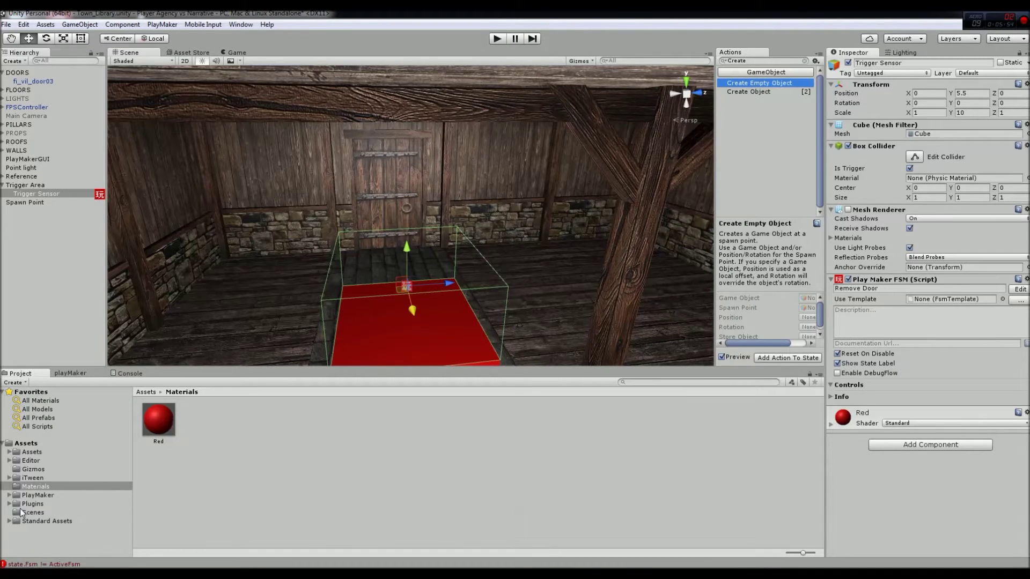
pyautogui.click(666, 379)
pyautogui.write('door03')
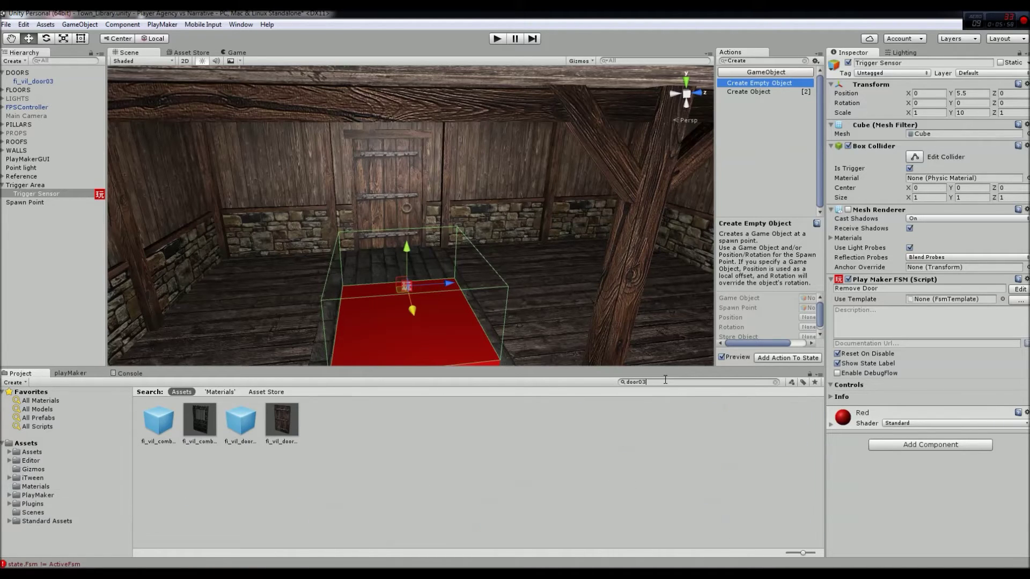
pyautogui.click(286, 426)
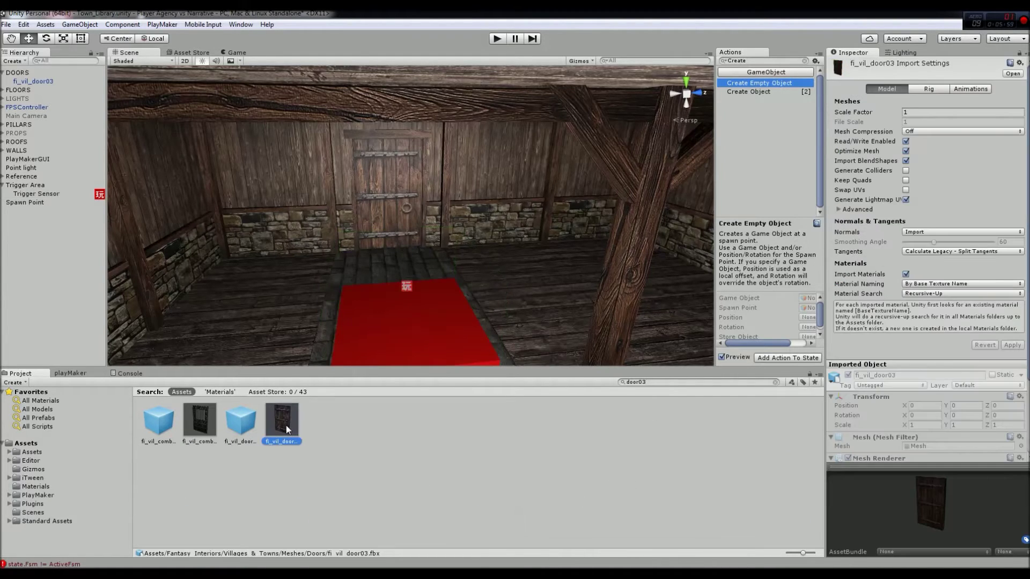
pyautogui.click(253, 427)
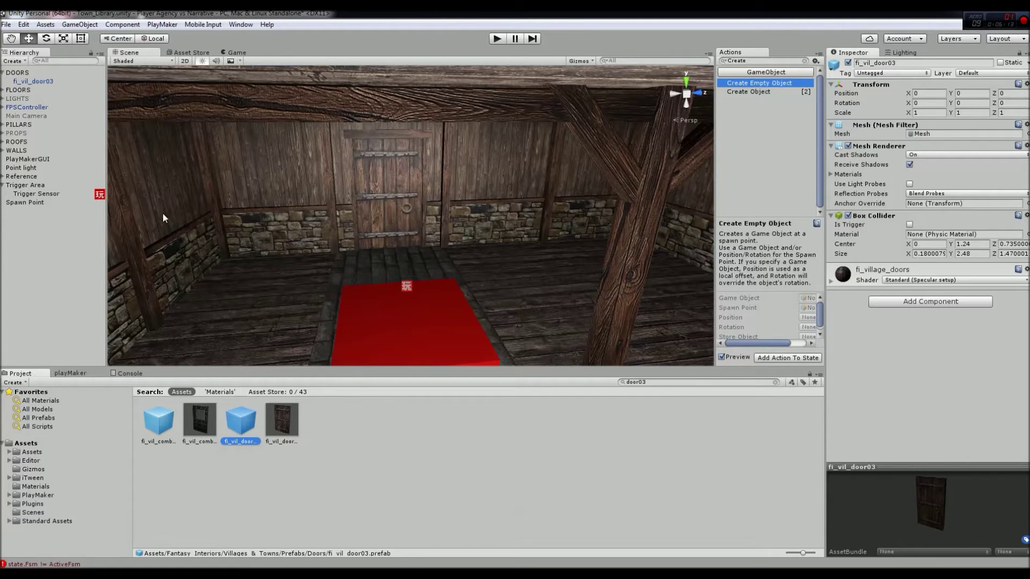
# Step: Playtest the trigger by walking onto and off the red area, examine the recreated door up close, and stop the game
pyautogui.click(71, 374)
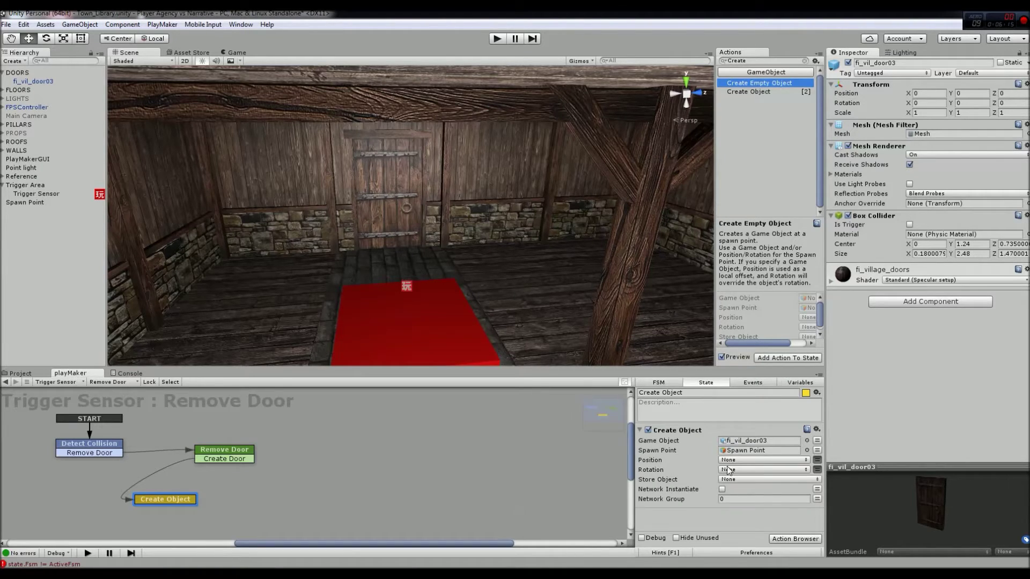
pyautogui.click(497, 38)
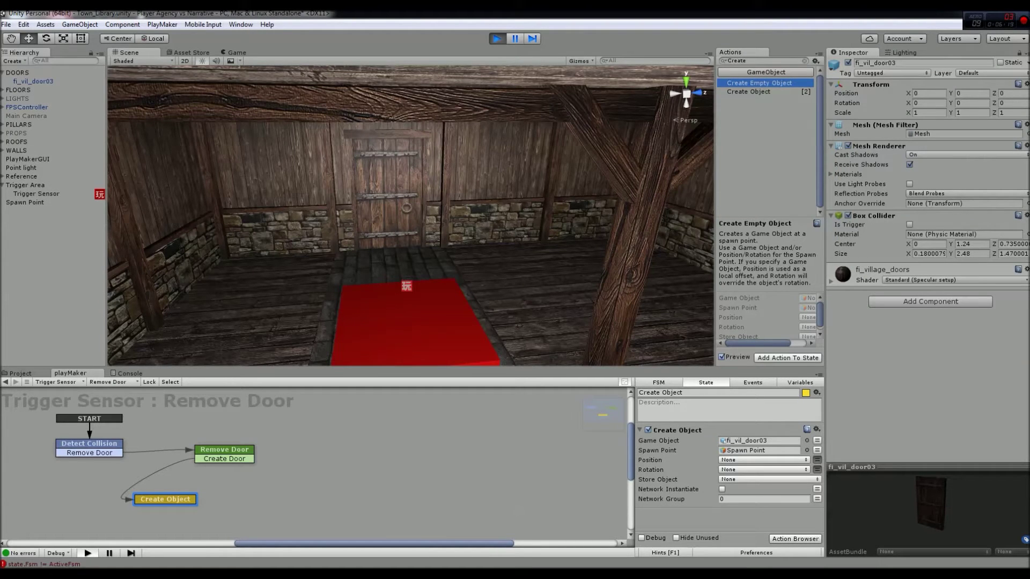
pyautogui.press('w')
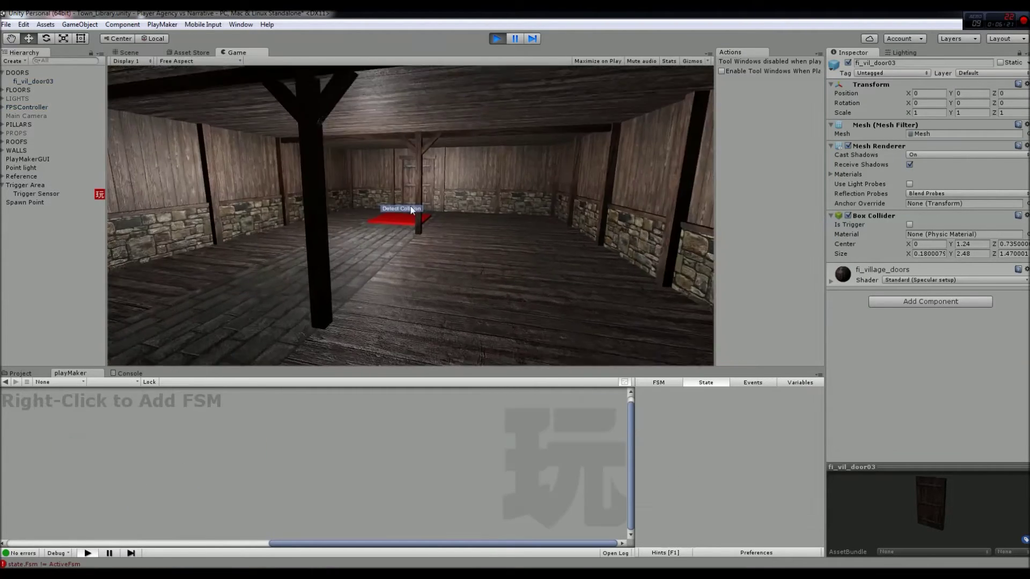
pyautogui.press('w')
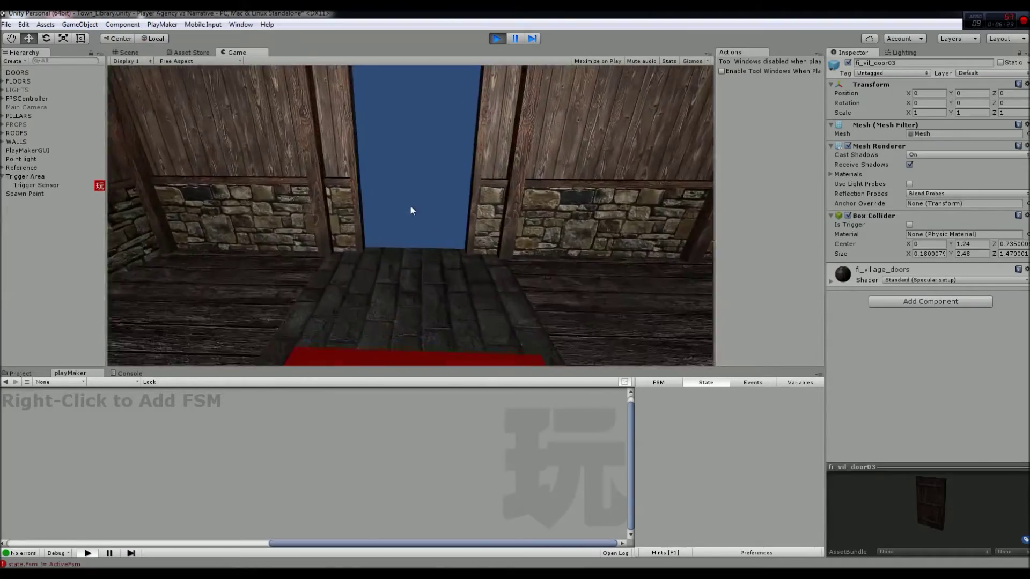
pyautogui.press('s')
pyautogui.press('a')
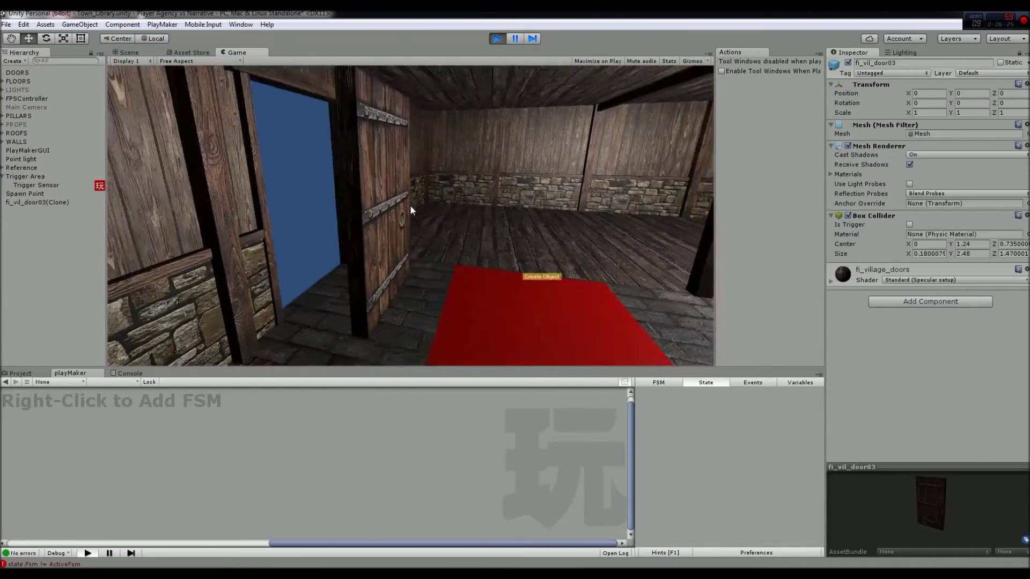
pyautogui.press('d')
pyautogui.press('s')
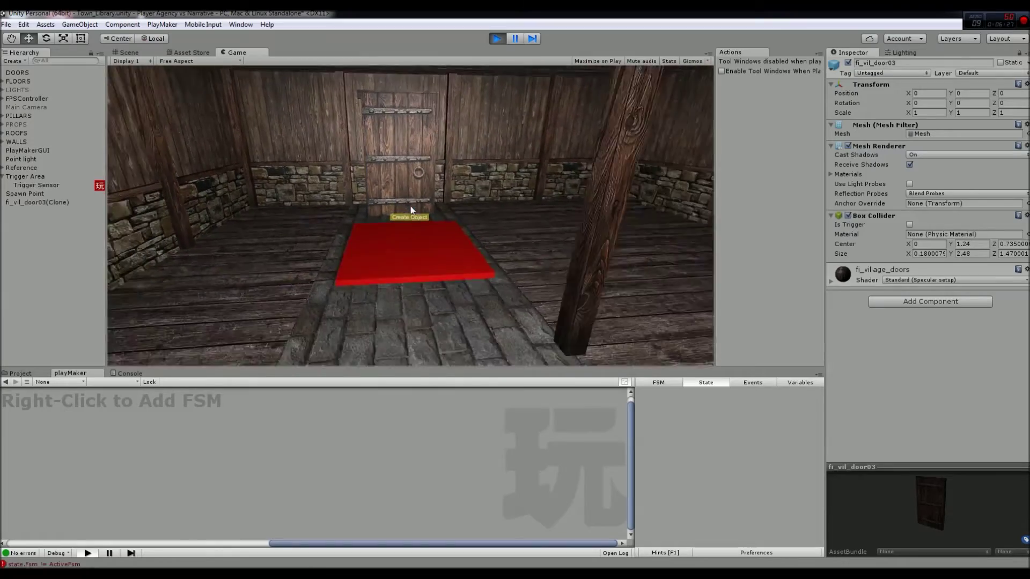
pyautogui.press('w')
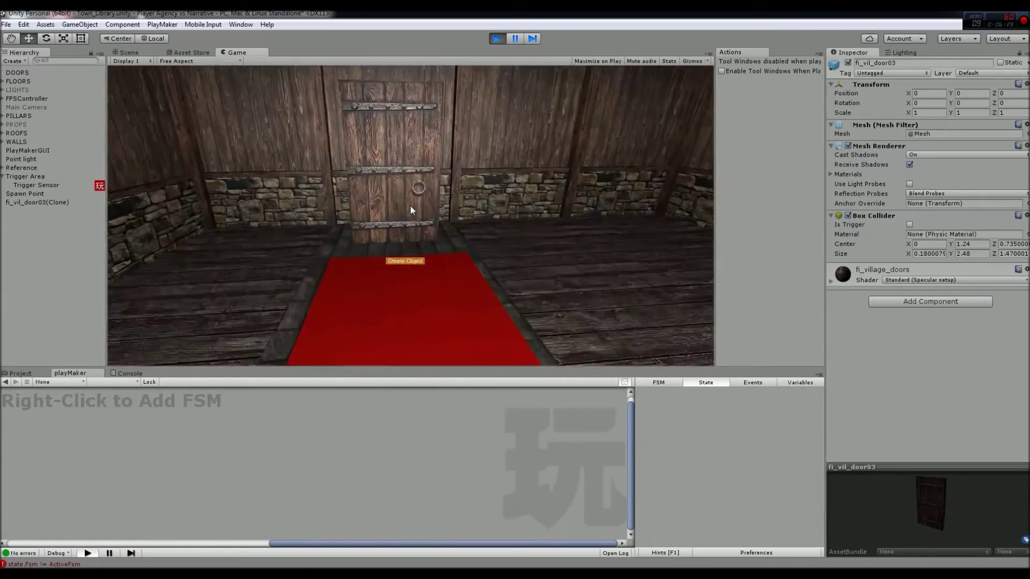
pyautogui.press('s')
pyautogui.press('w')
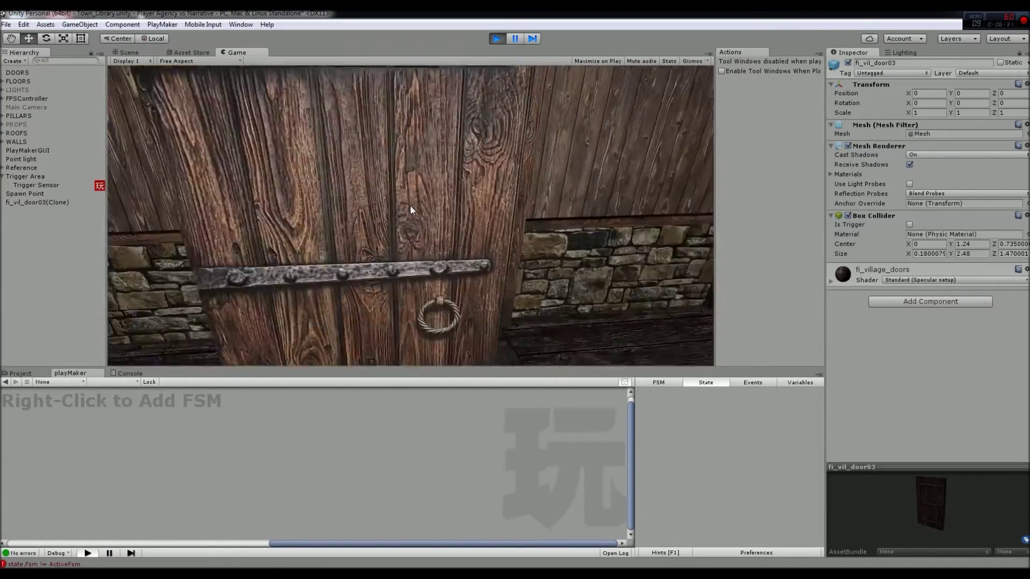
pyautogui.press('s')
pyautogui.press('w')
pyautogui.press('s')
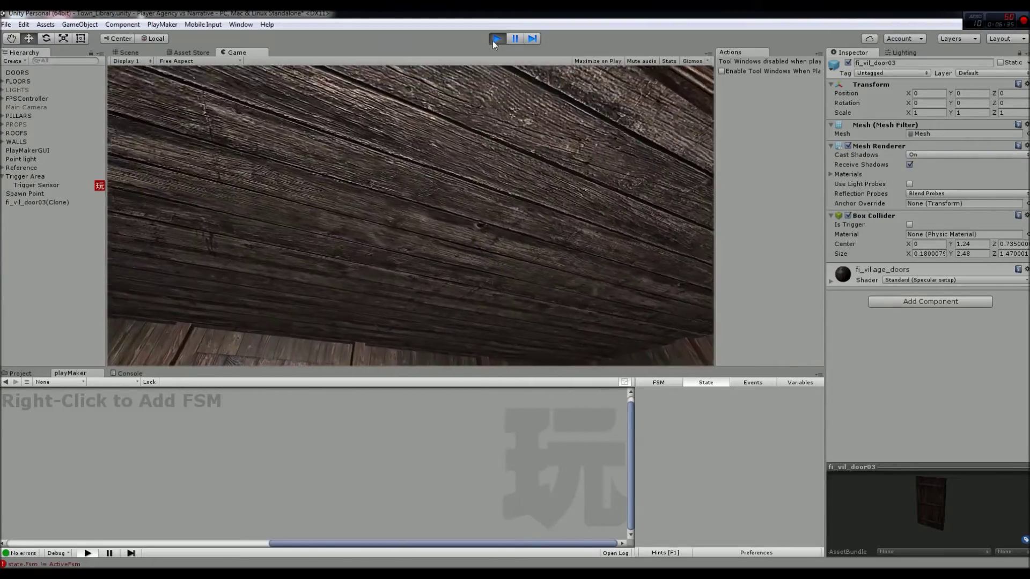
pyautogui.click(497, 39)
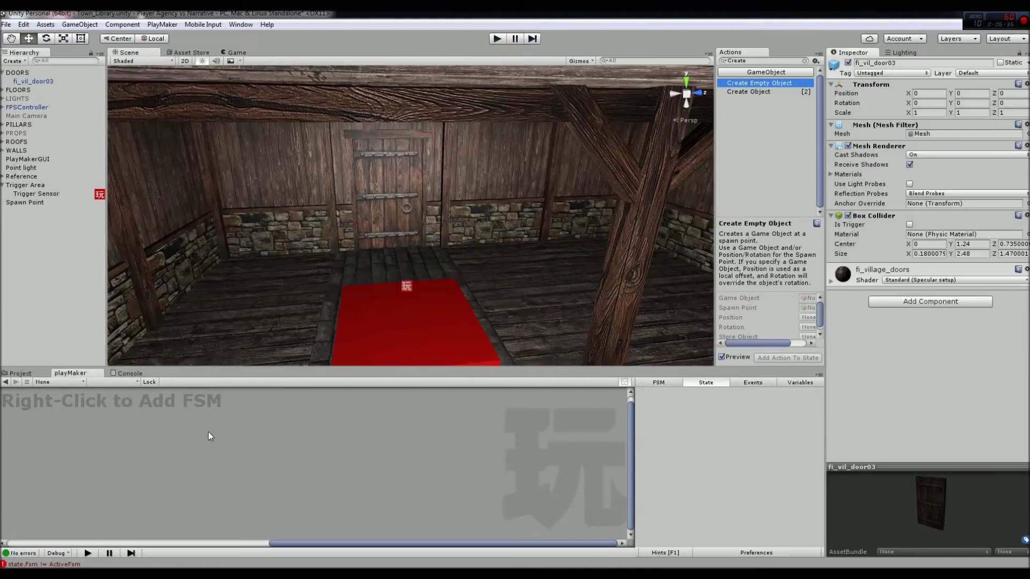
# Step: Review the Create Object state and move Spawn Point to the foot of the door at X -3.57
pyautogui.click(45, 194)
pyautogui.click(184, 500)
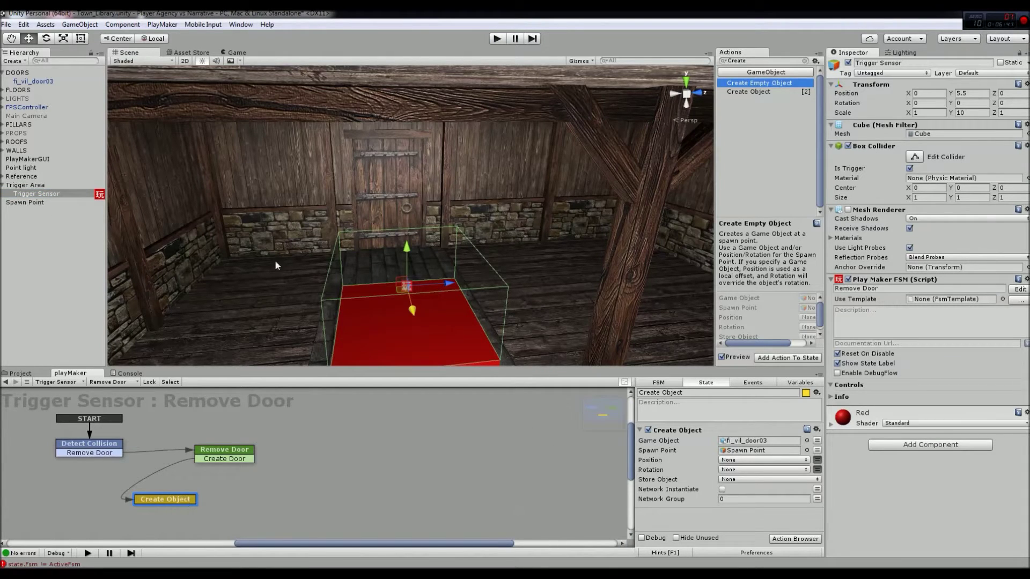
pyautogui.click(43, 202)
pyautogui.moveTo(429, 267); pyautogui.dragTo(429, 292, button='right')
pyautogui.moveTo(345, 272); pyautogui.dragTo(324, 233)
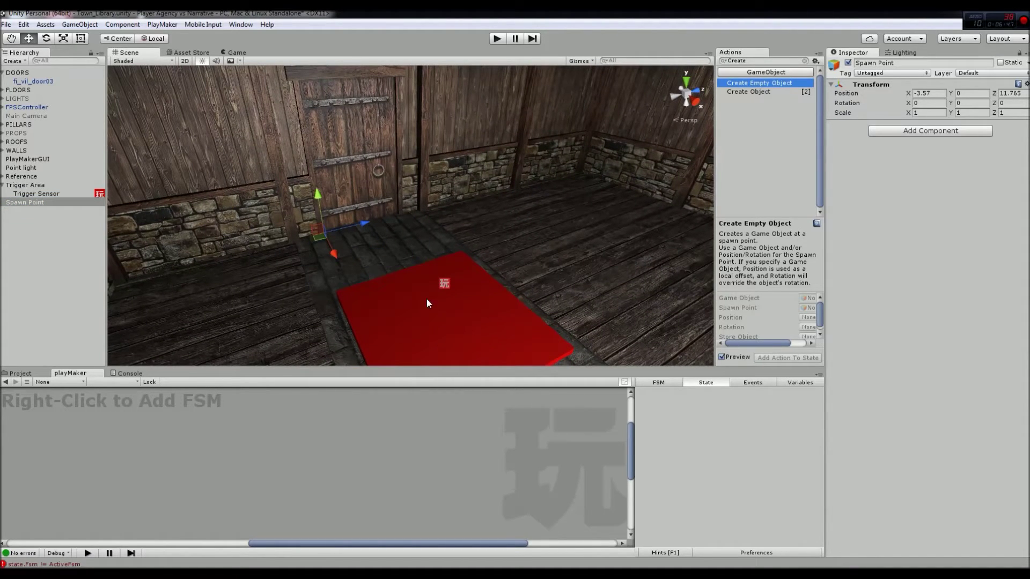
# Step: Playtest the trigger by walking onto and off the red area, inspect the cloned door's properties, and stop the game
pyautogui.click(498, 39)
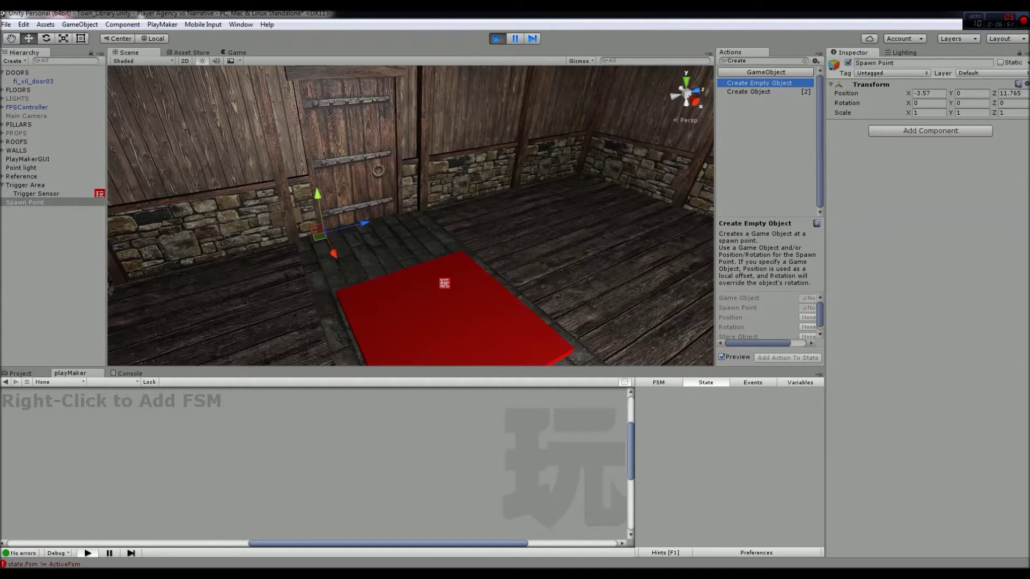
pyautogui.press('w')
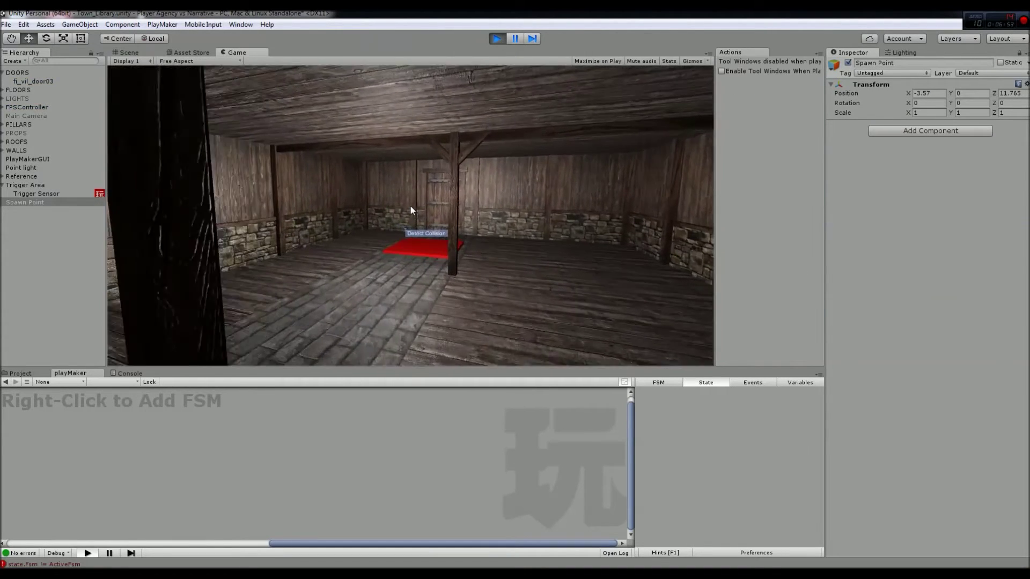
pyautogui.press('w')
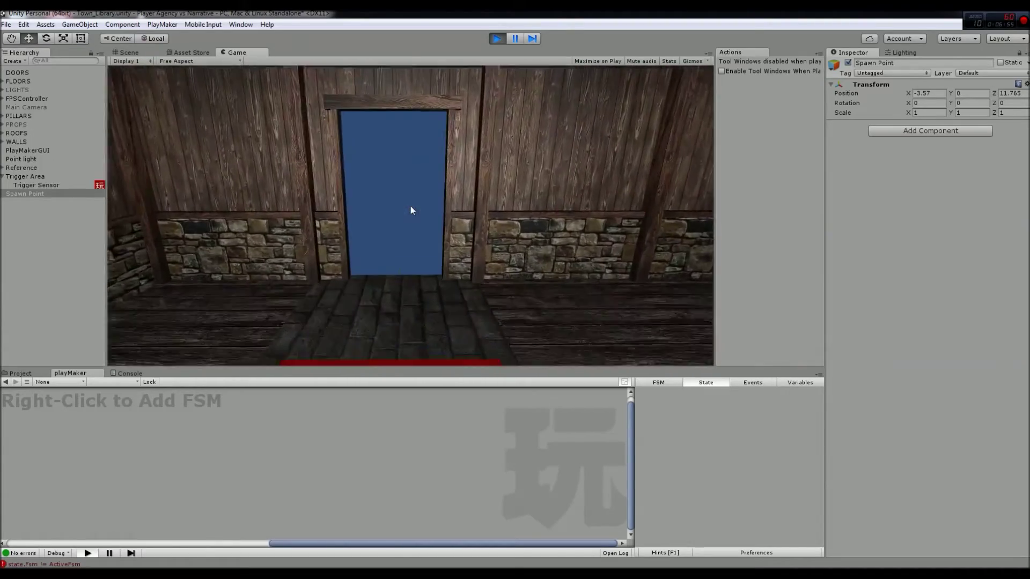
pyautogui.press('s')
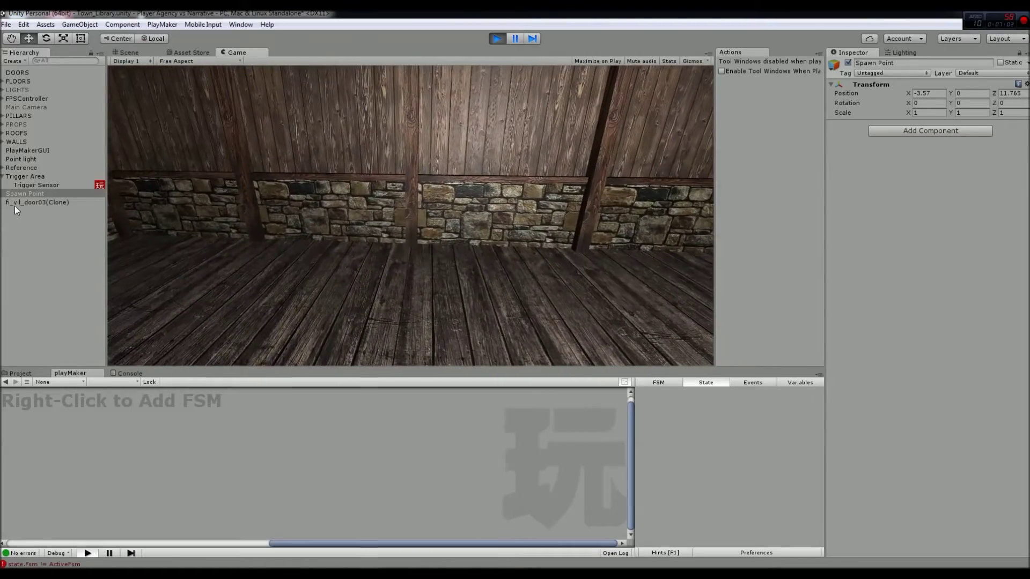
pyautogui.click(16, 203)
pyautogui.click(329, 241)
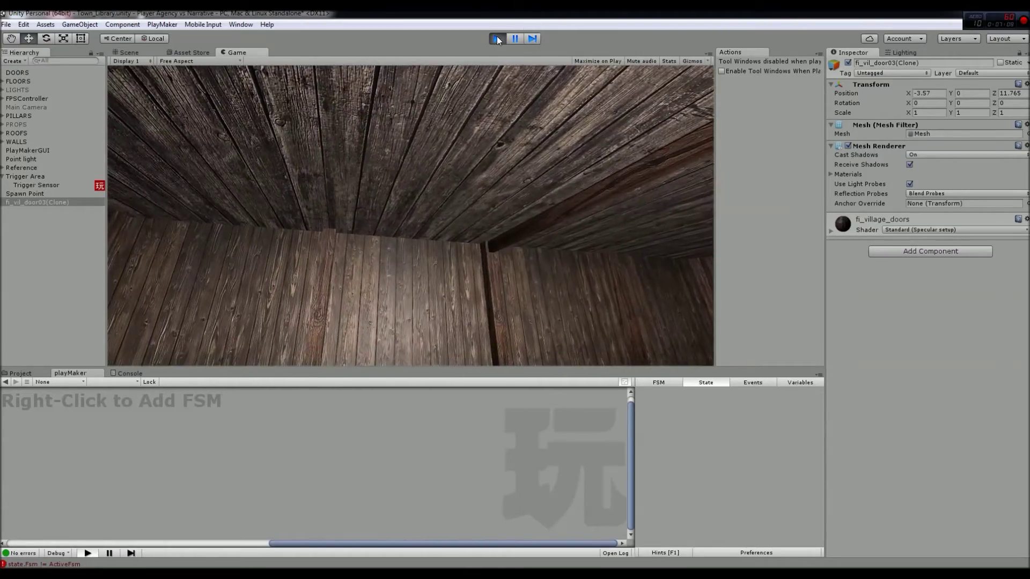
pyautogui.click(496, 38)
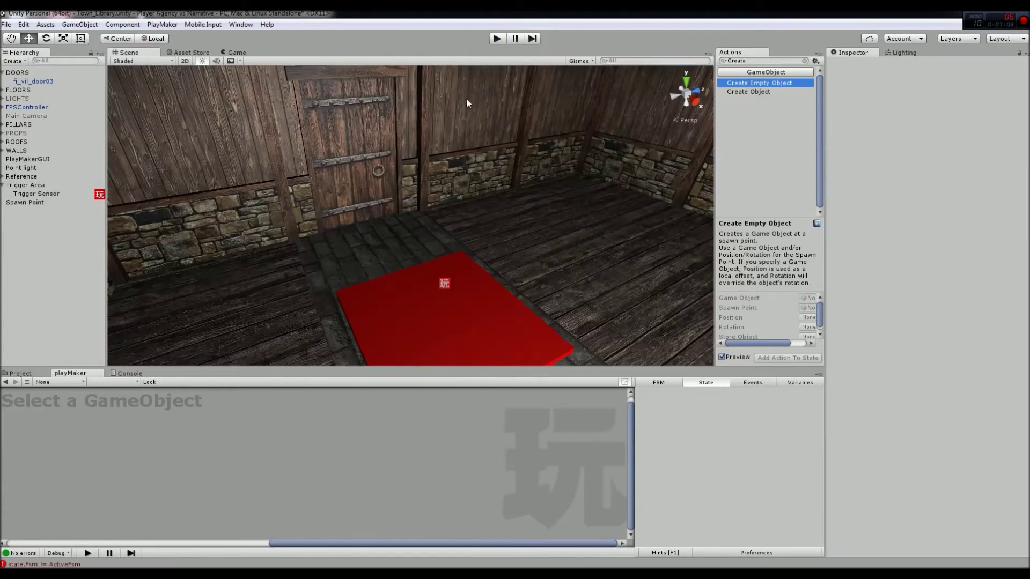
# Step: Open Trigger Sensor's FSM and move the Create Object state closer beneath the Remove Door state
pyautogui.moveTo(494, 186); pyautogui.dragTo(387, 188, button='right')
pyautogui.press('s')
pyautogui.press('d')
pyautogui.keyDown('alt'); pyautogui.moveTo(387, 188); pyautogui.dragTo(237, 211); pyautogui.keyUp('alt')
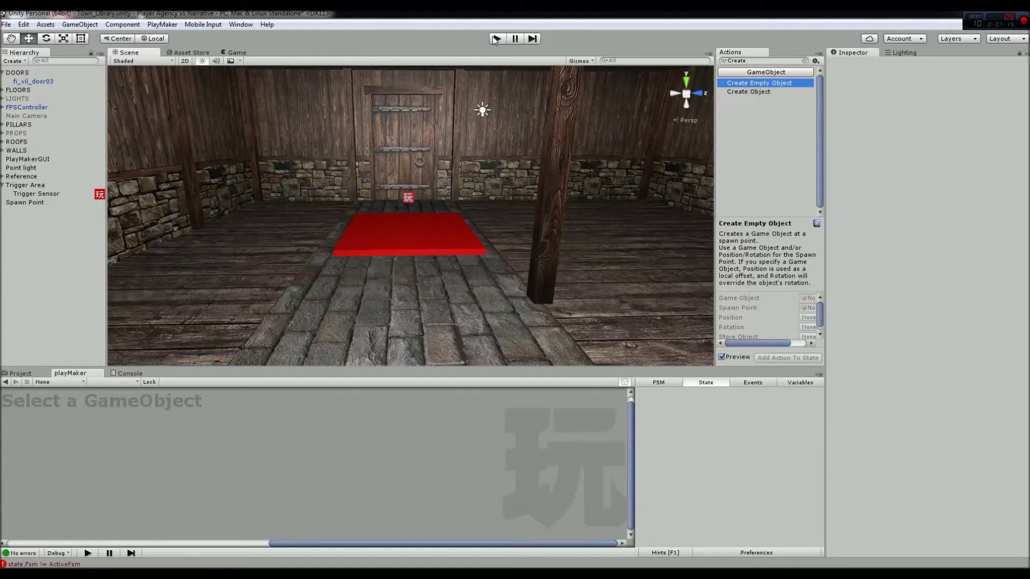
pyautogui.click(88, 195)
pyautogui.click(186, 499)
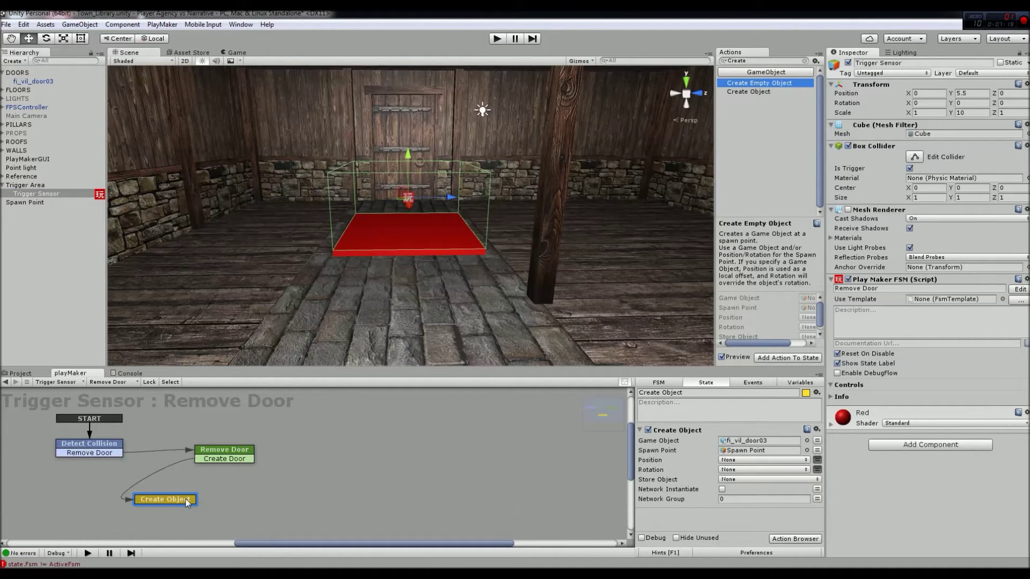
pyautogui.moveTo(186, 501); pyautogui.dragTo(205, 493)
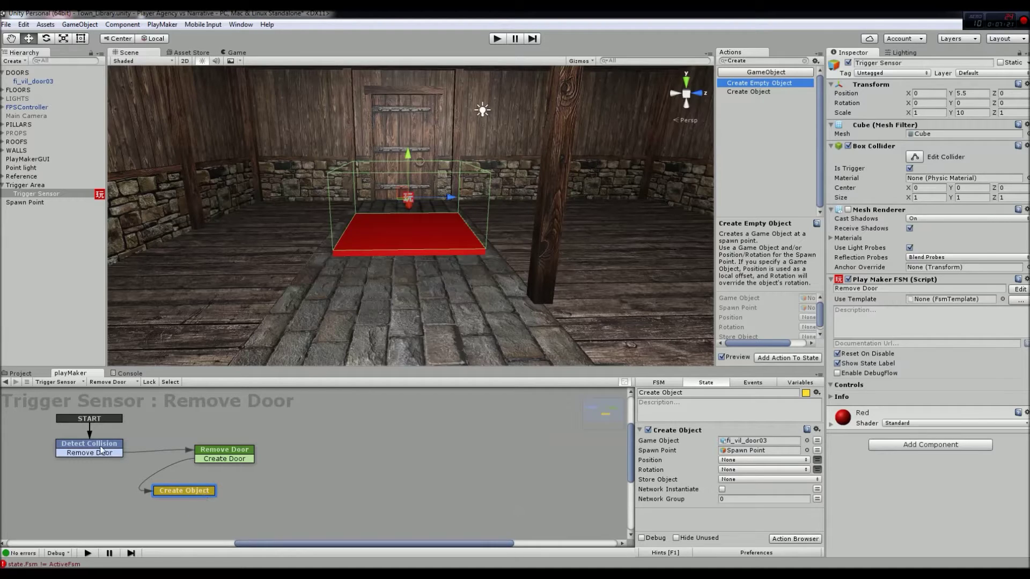
# Step: Add a FINISHED transition to the Create Object state and link it back to Detect Collision
pyautogui.click(100, 450)
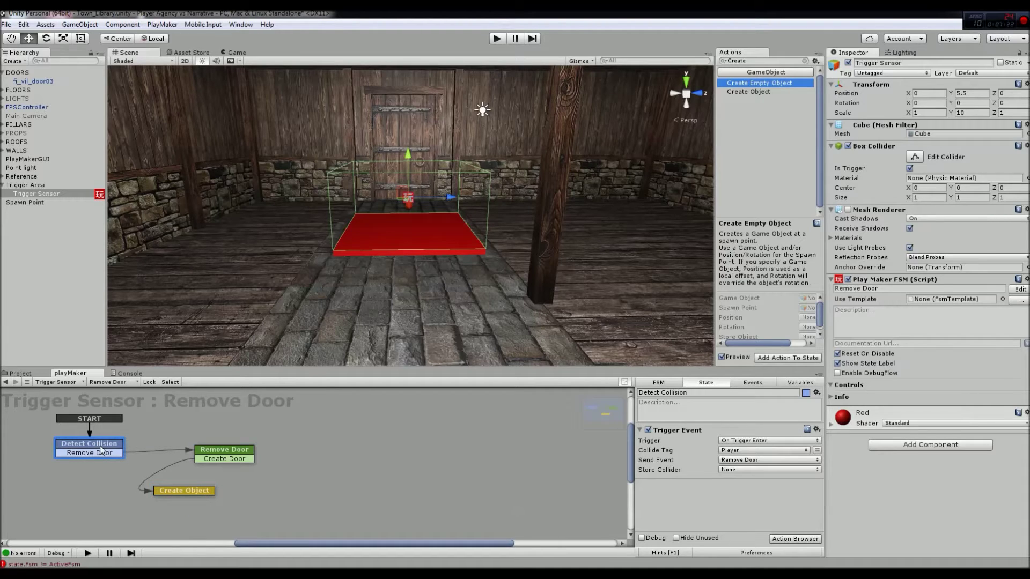
pyautogui.rightClick(194, 491)
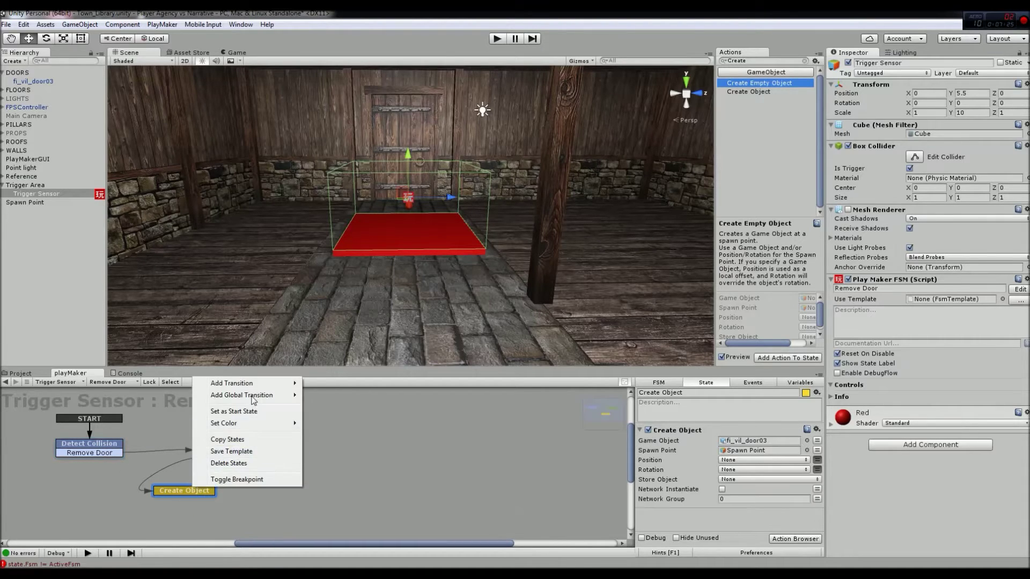
pyautogui.moveTo(252, 384)
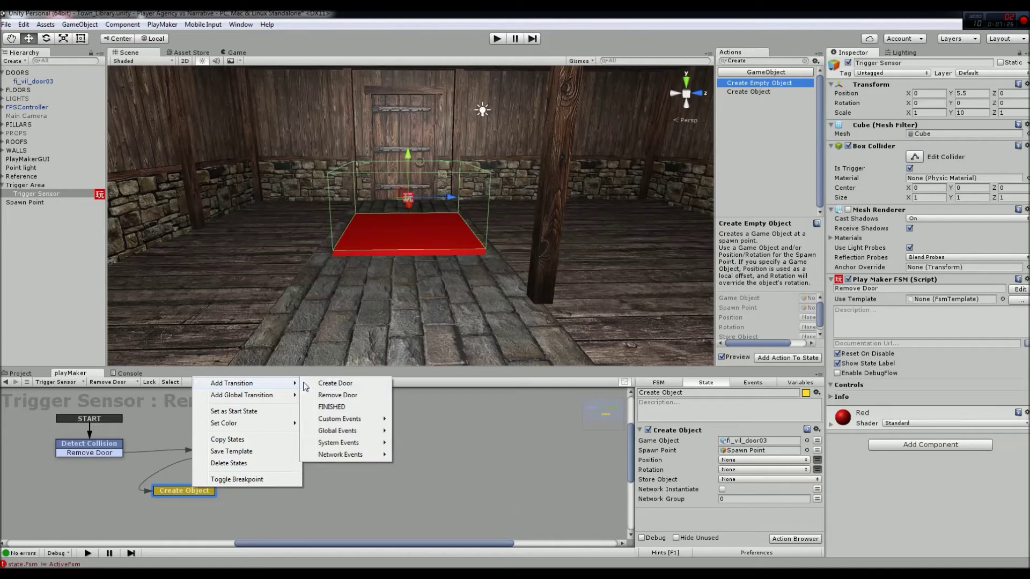
pyautogui.click(332, 407)
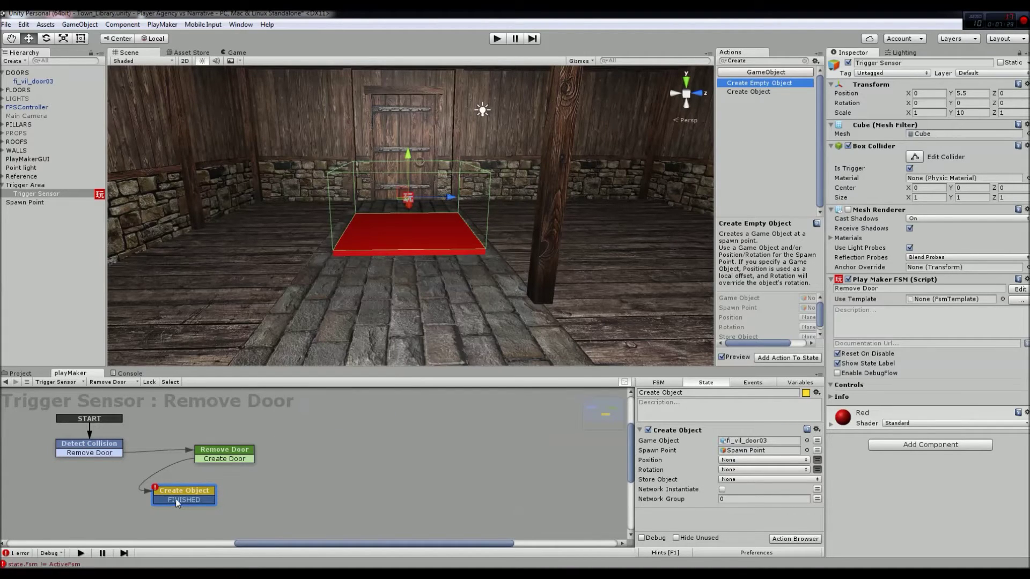
pyautogui.moveTo(175, 501); pyautogui.dragTo(93, 444)
pyautogui.click(93, 445)
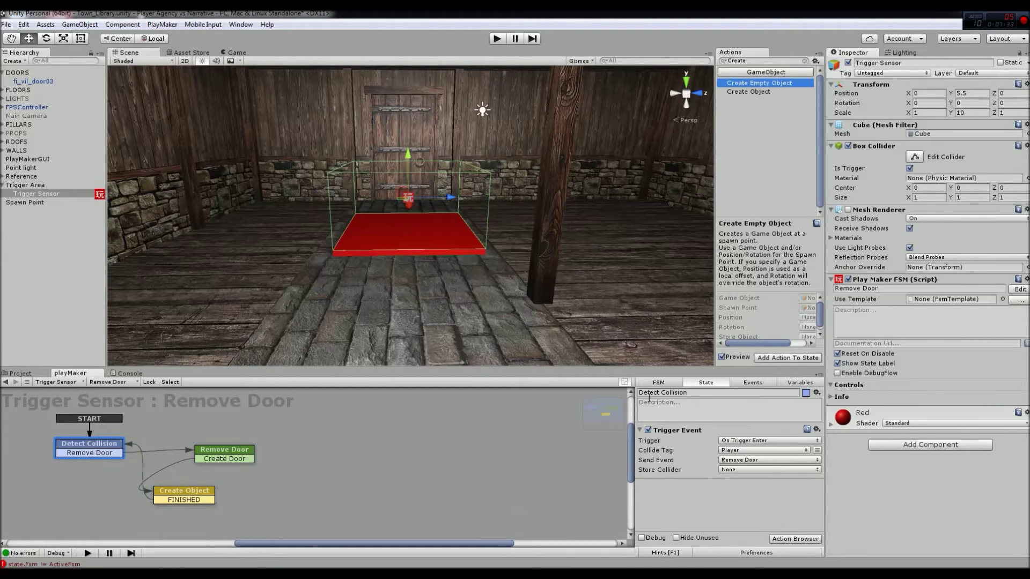
# Step: Playtest the looping FSM by repeatedly walking onto and off the red area while watching the door
pyautogui.click(492, 38)
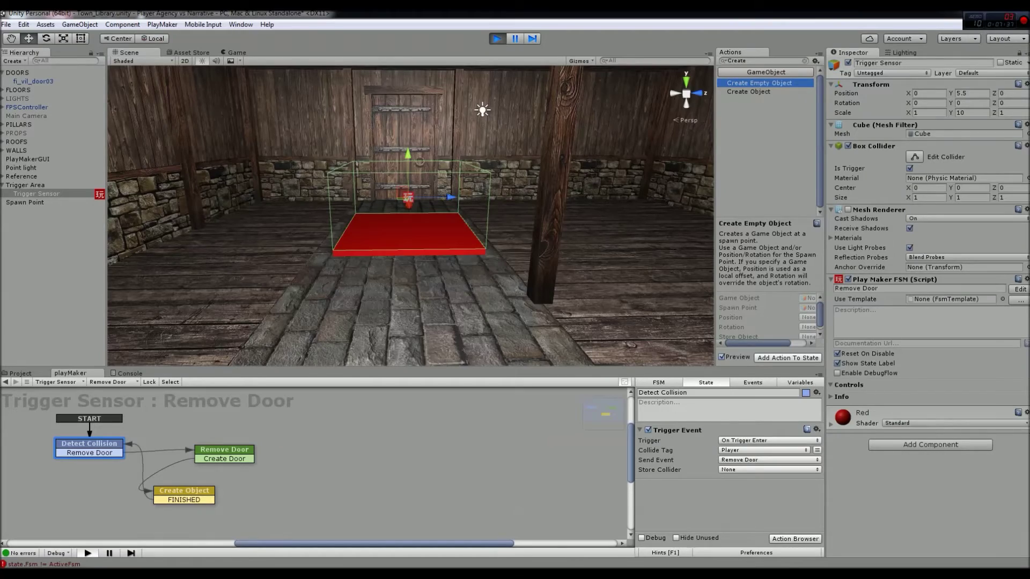
pyautogui.press('w')
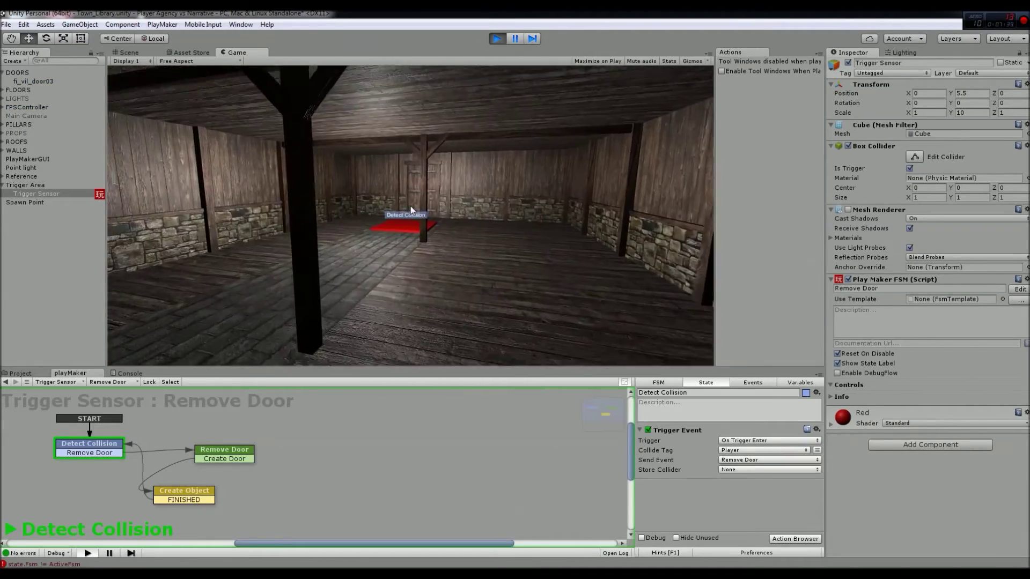
pyautogui.press('w')
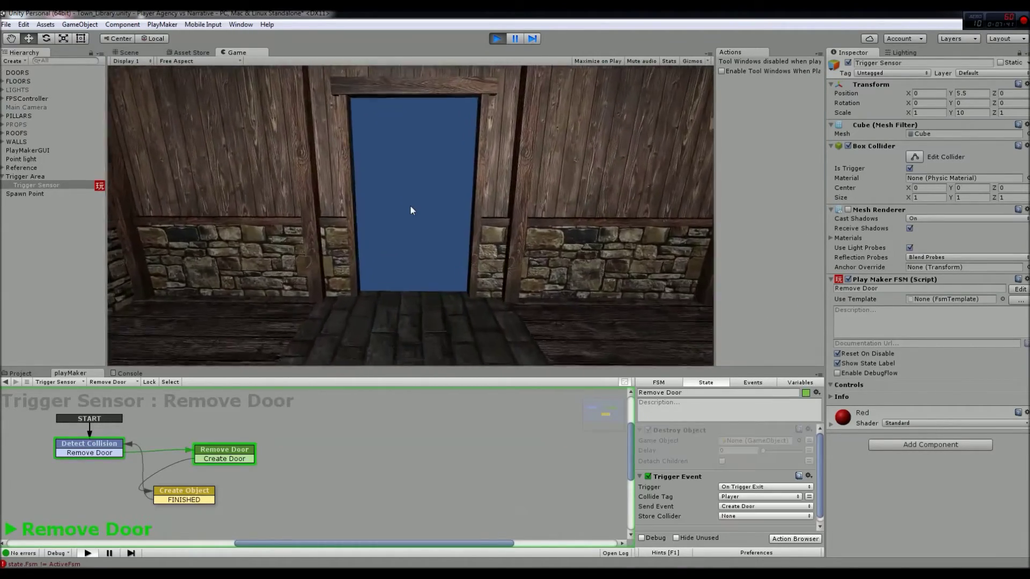
pyautogui.press('s')
pyautogui.press('w')
pyautogui.press('s')
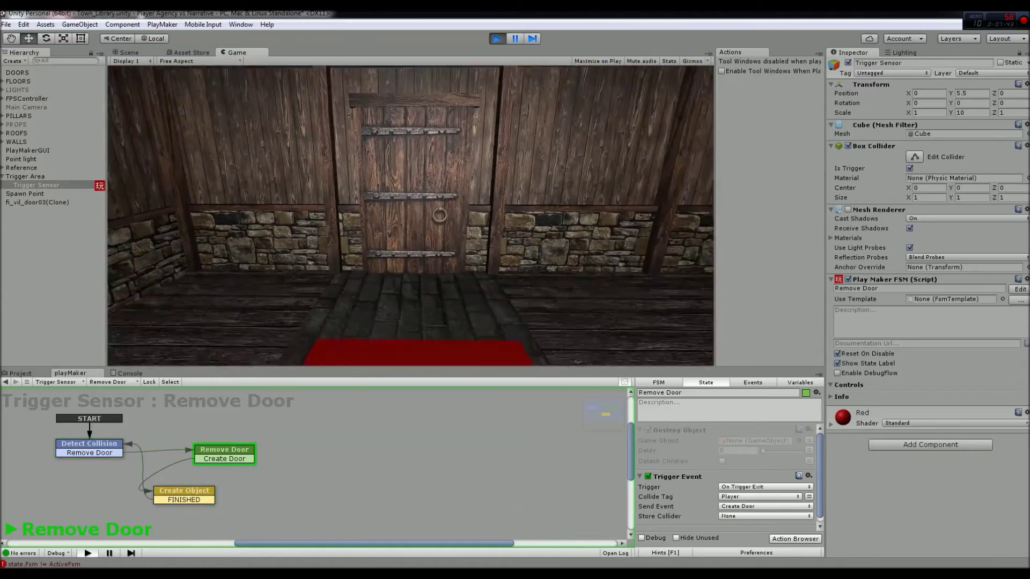
pyautogui.press('w')
pyautogui.press('s')
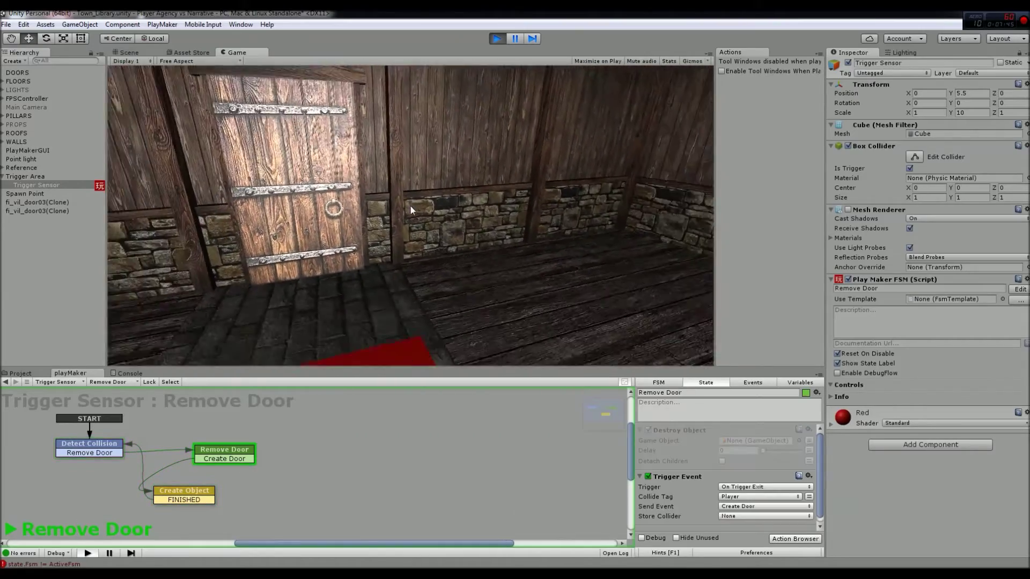
pyautogui.press('w')
pyautogui.press('s')
pyautogui.press('w')
pyautogui.press('s')
pyautogui.press('w')
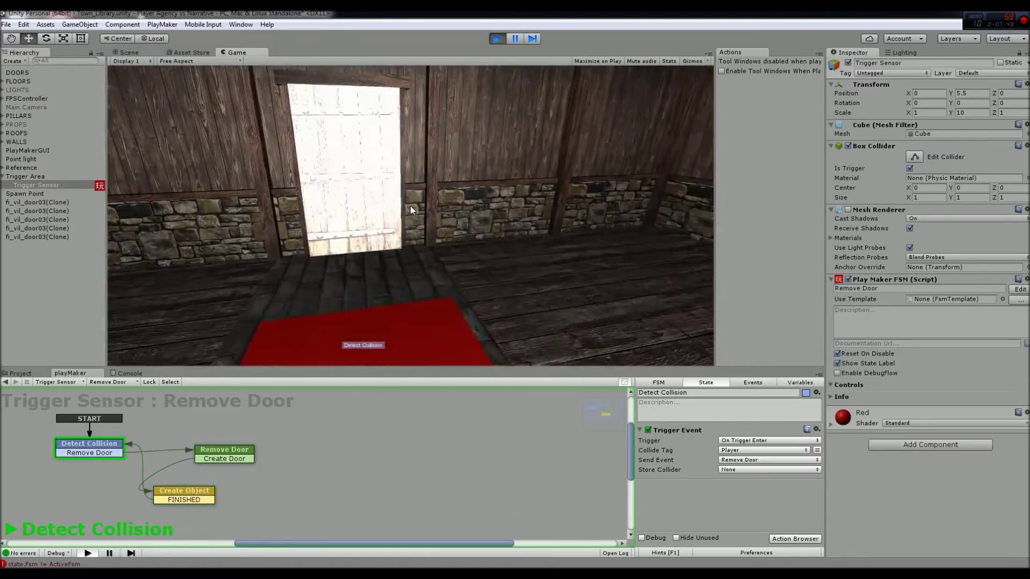
pyautogui.press('s')
pyautogui.press('w')
pyautogui.press('w')
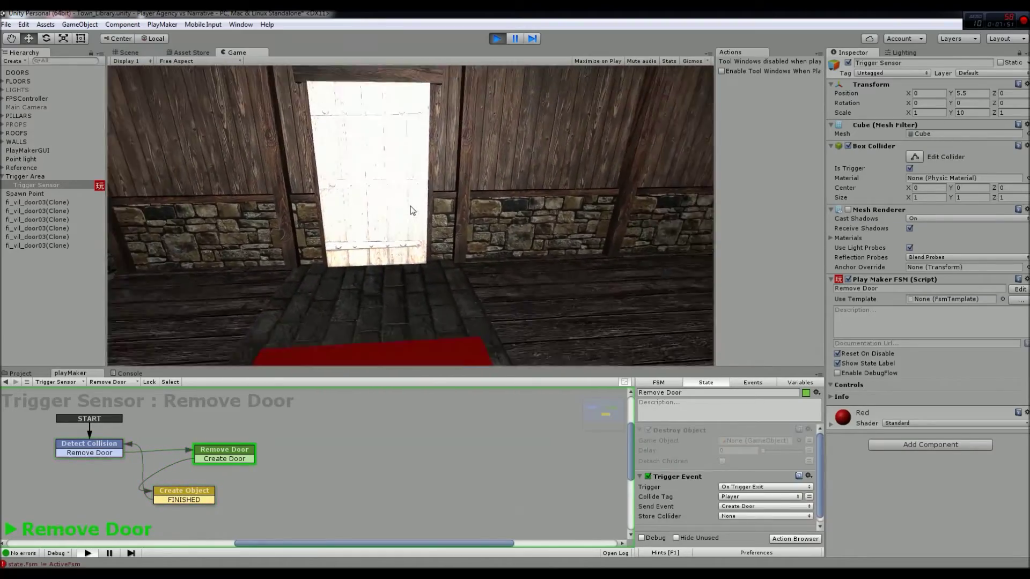
pyautogui.press('s')
pyautogui.press('w')
pyautogui.press('s')
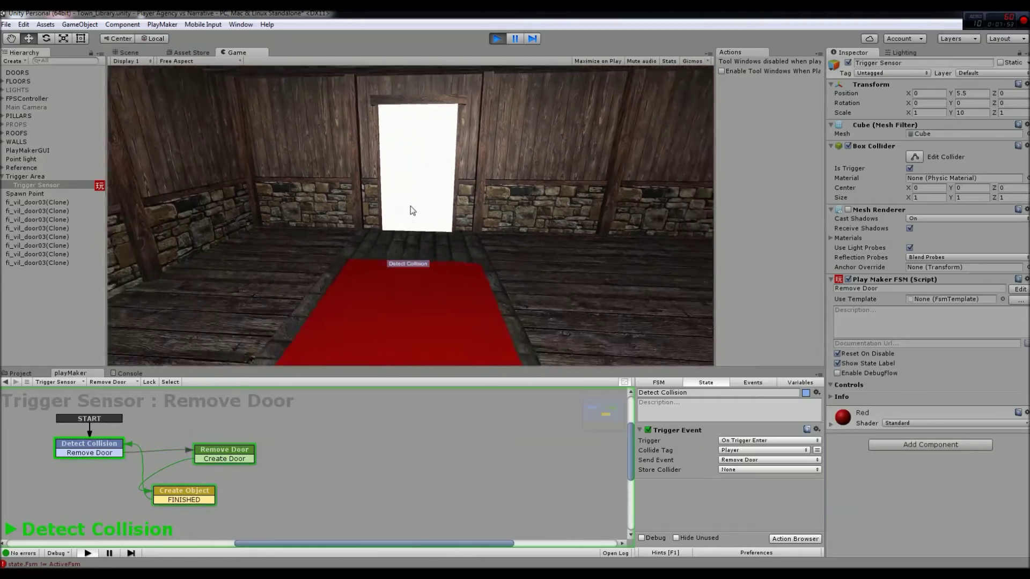
pyautogui.press('w')
pyautogui.press('s')
pyautogui.press('a')
pyautogui.press('w')
pyautogui.press('s')
pyautogui.press('w')
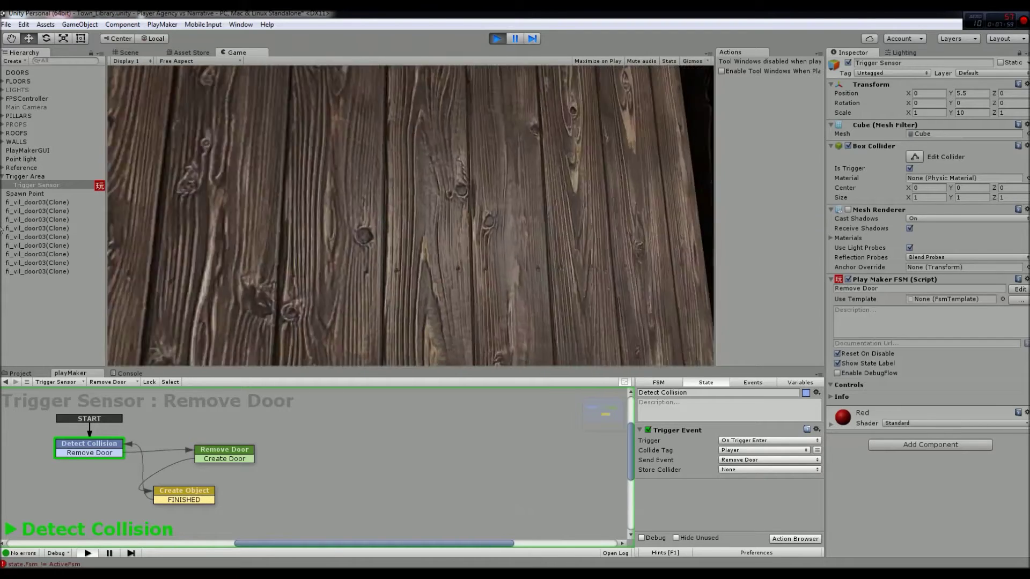
# Step: Select all the fi_vil_door03(Clone) objects to inspect their shared properties, and stop the game
pyautogui.click(62, 204)
pyautogui.keyDown('shift'); pyautogui.click(68, 272); pyautogui.keyUp('shift')
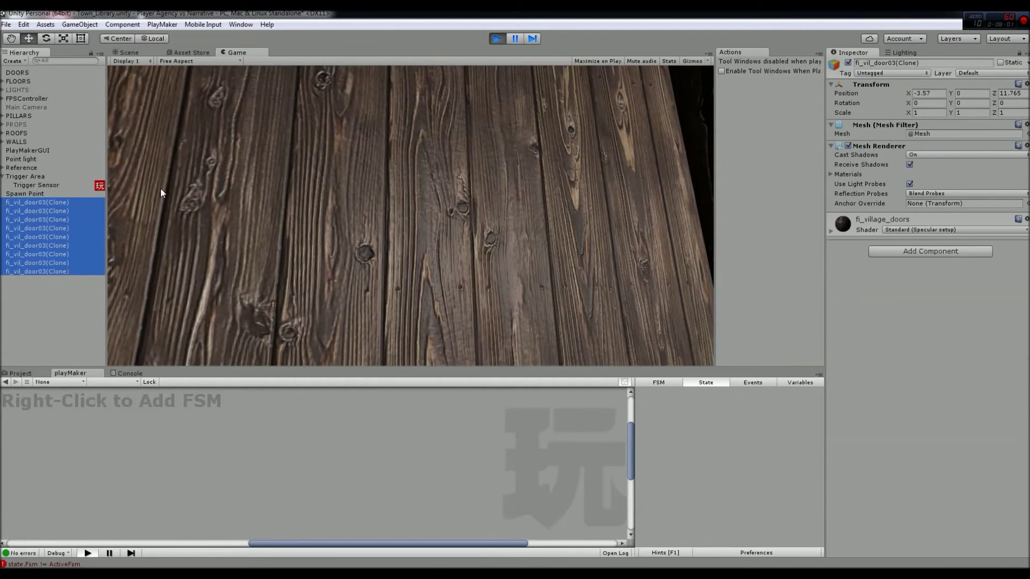
pyautogui.click(490, 38)
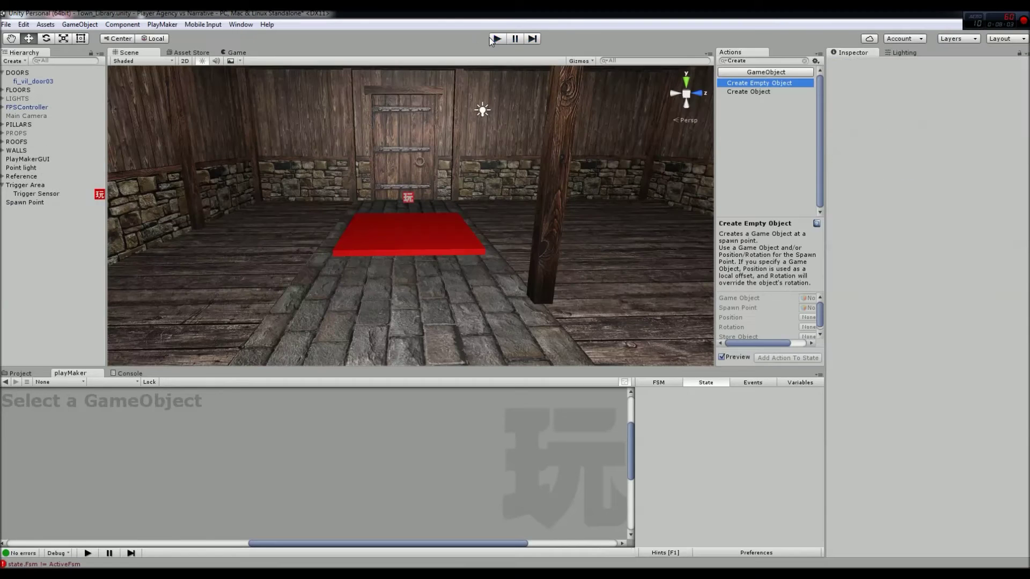
# Step: Review the Detect Collision, Remove Door and Create Object states in Trigger Sensor's FSM
pyautogui.click(59, 203)
pyautogui.click(59, 194)
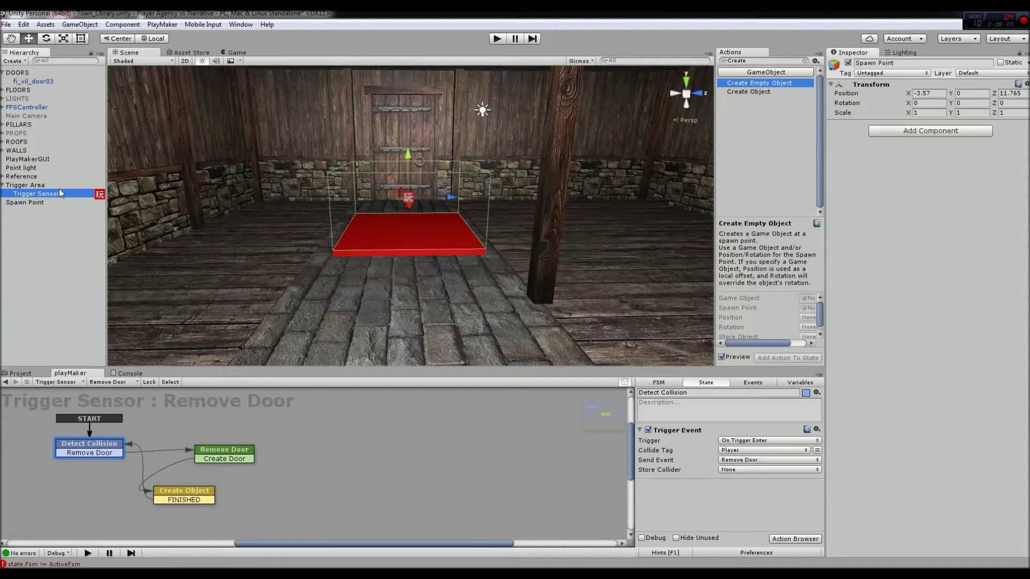
pyautogui.click(88, 444)
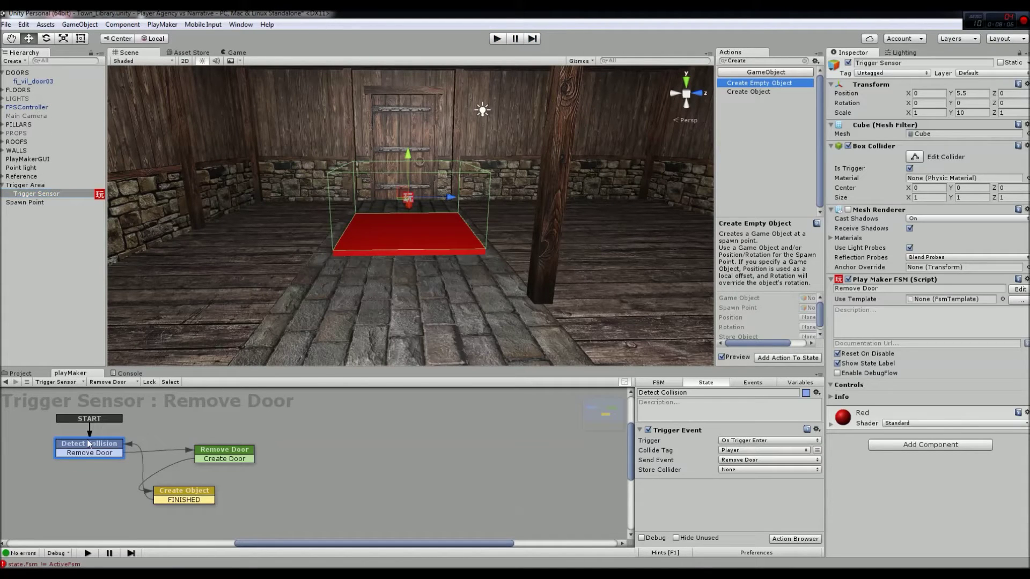
pyautogui.click(249, 450)
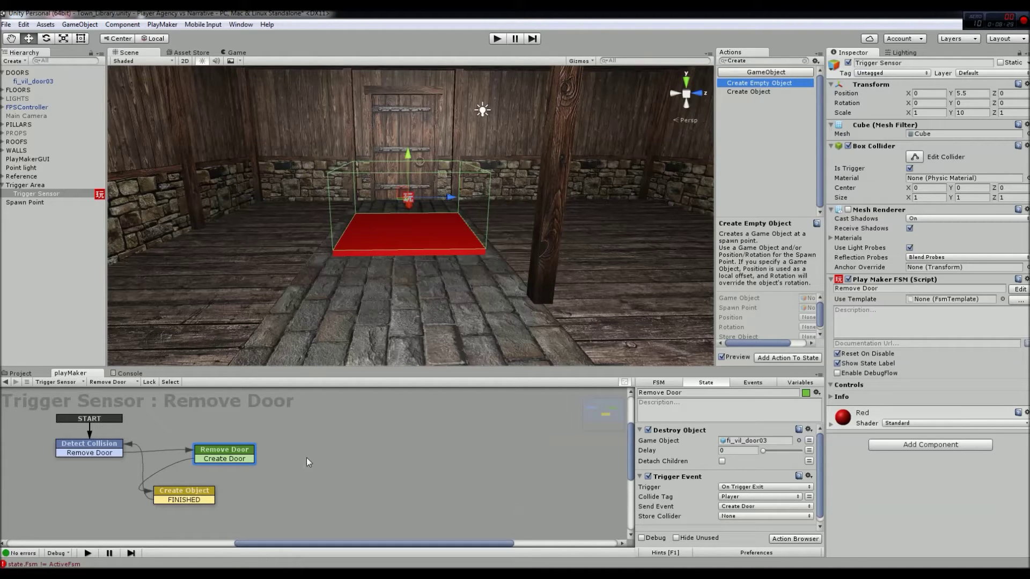
pyautogui.click(191, 492)
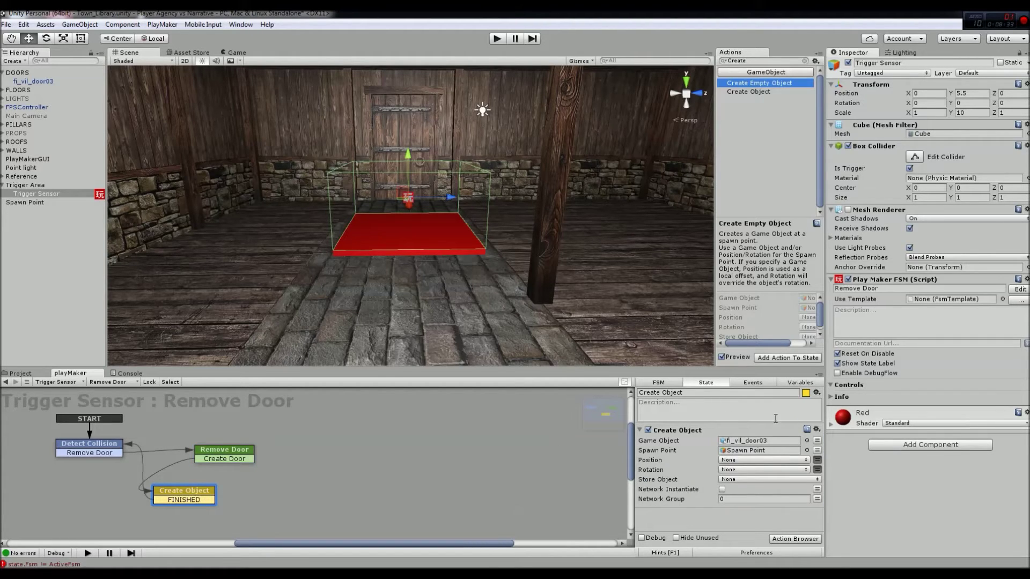
# Step: Add a GameObject variable named Door to Trigger Sensor's FSM
pyautogui.click(792, 385)
pyautogui.click(721, 523)
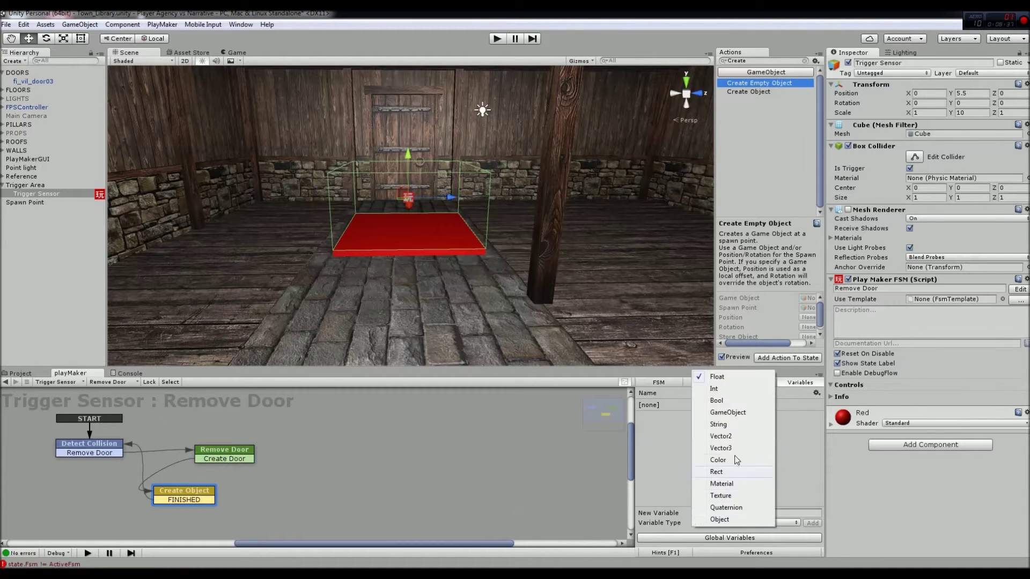
pyautogui.click(728, 413)
pyautogui.click(724, 514)
pyautogui.write('Door')
pyautogui.press('Return')
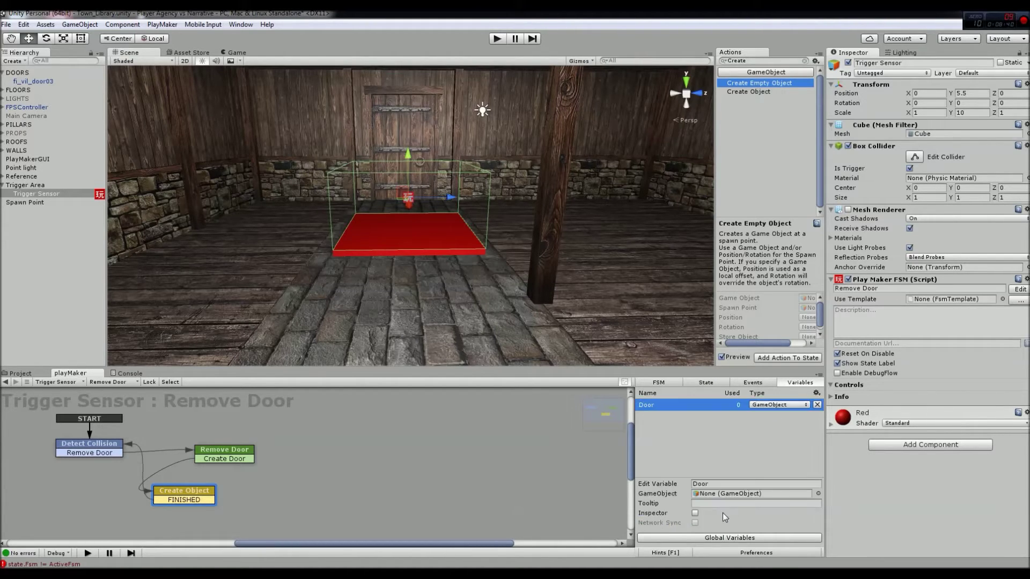
# Step: Set the Create Object action's Store Object to the Door variable
pyautogui.click(706, 383)
pyautogui.click(762, 479)
pyautogui.click(758, 506)
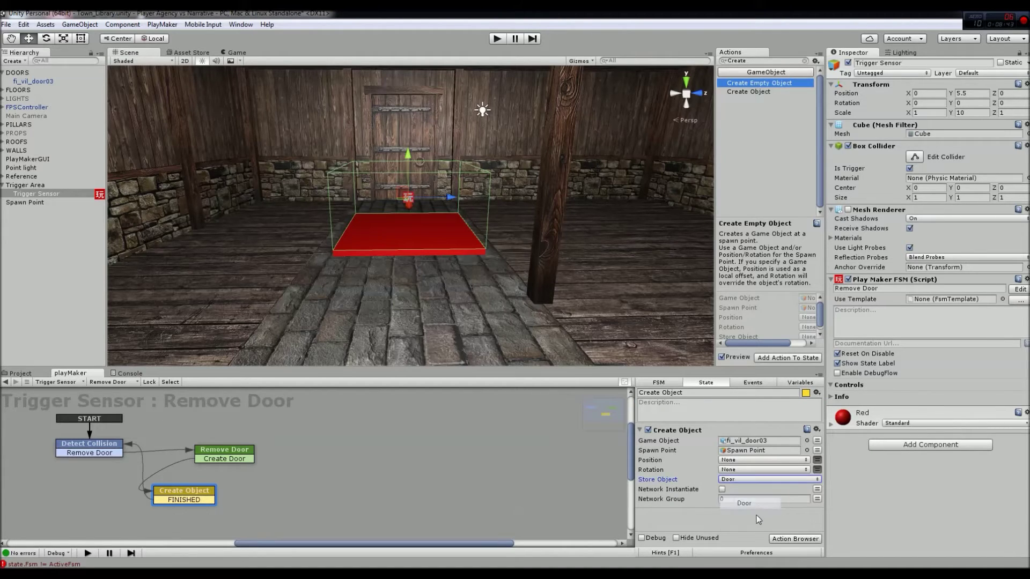
# Step: Switch the Destroy Object action's Game Object in the Remove Door state to the Door variable
pyautogui.click(233, 455)
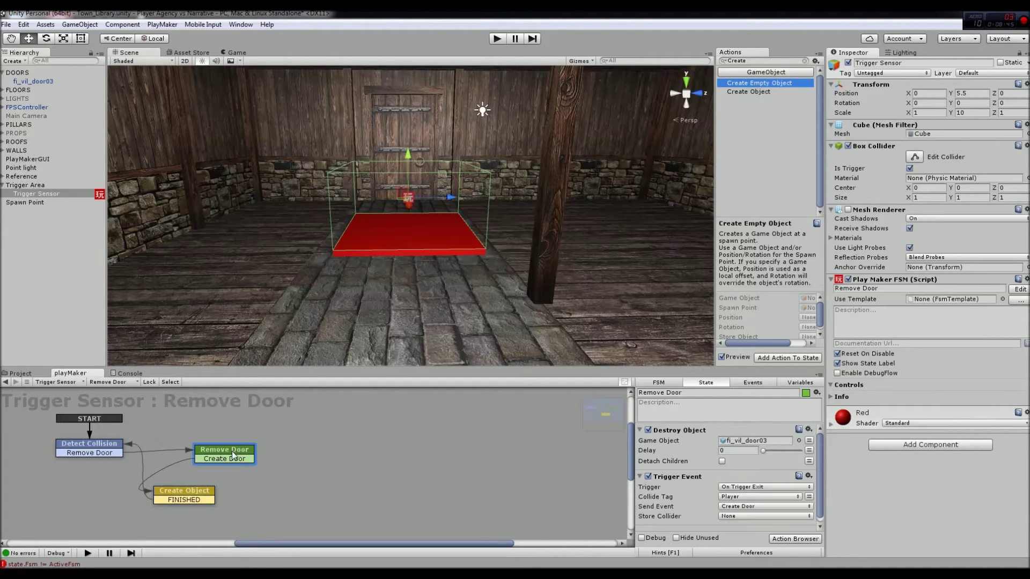
pyautogui.click(809, 440)
pyautogui.click(775, 441)
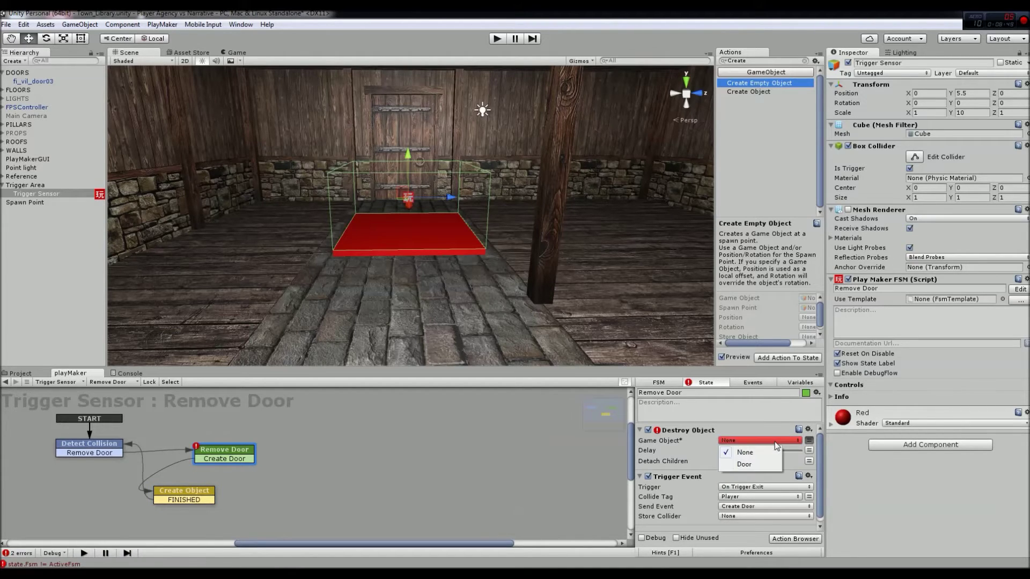
pyautogui.click(764, 467)
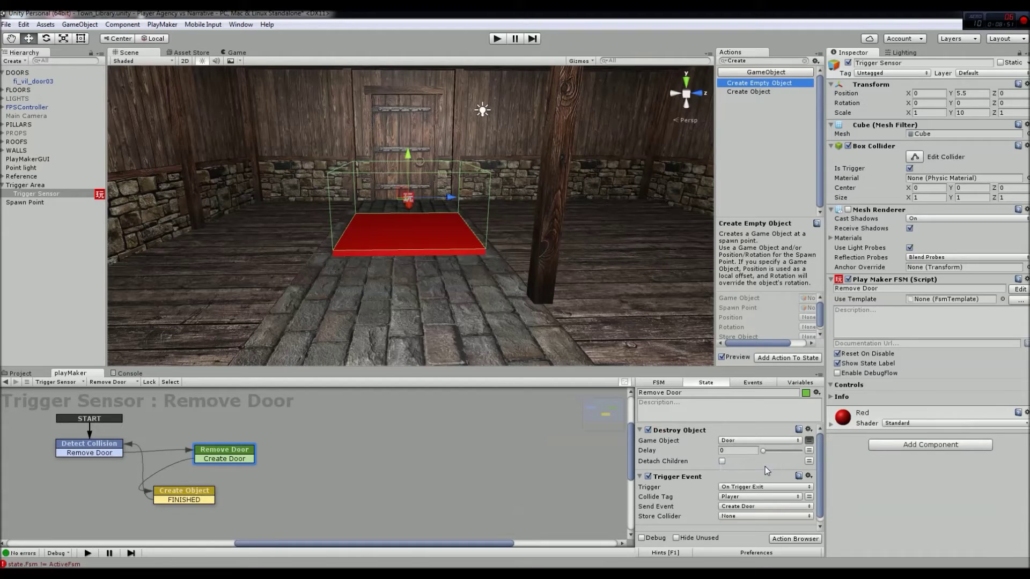
# Step: Play the scene and walk the player repeatedly on and off the red trigger to test removing and recreating the door
pyautogui.click(108, 444)
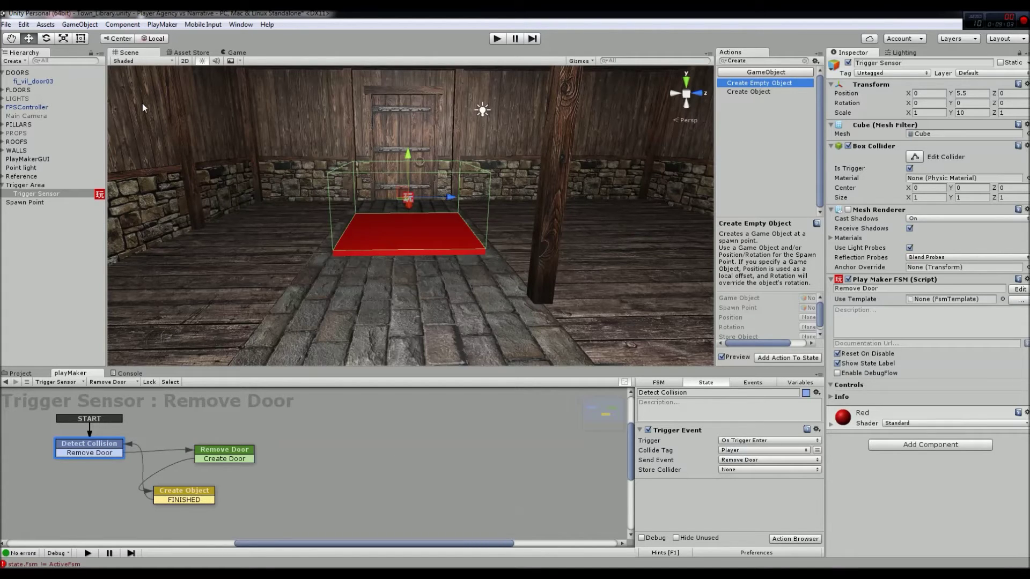
pyautogui.click(496, 40)
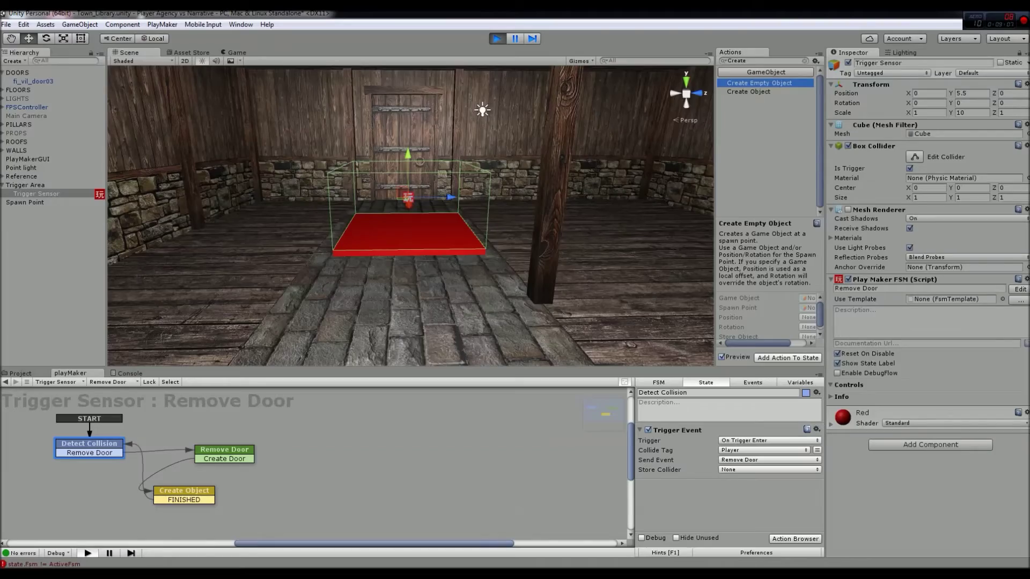
pyautogui.press('w')
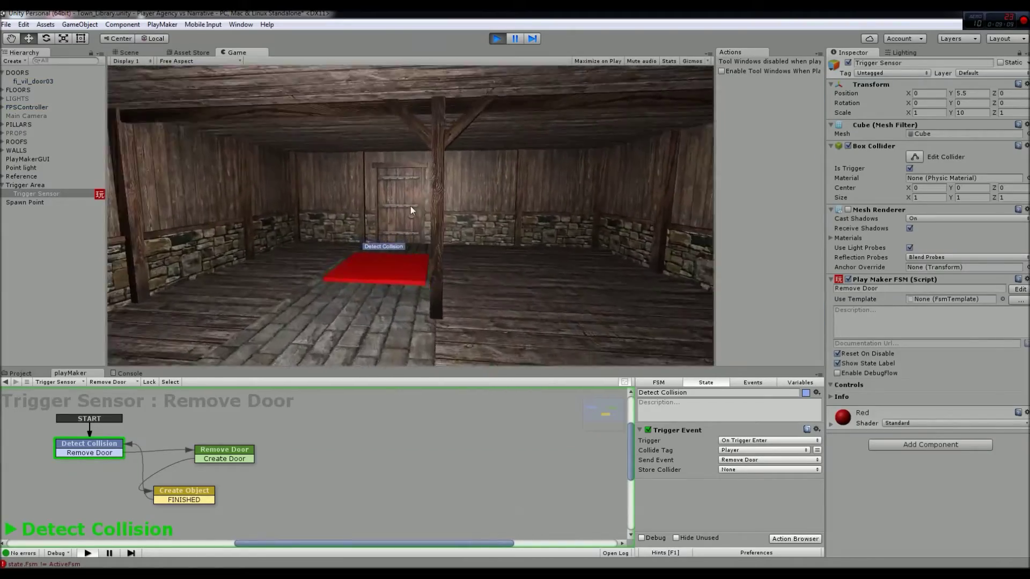
pyautogui.press('s')
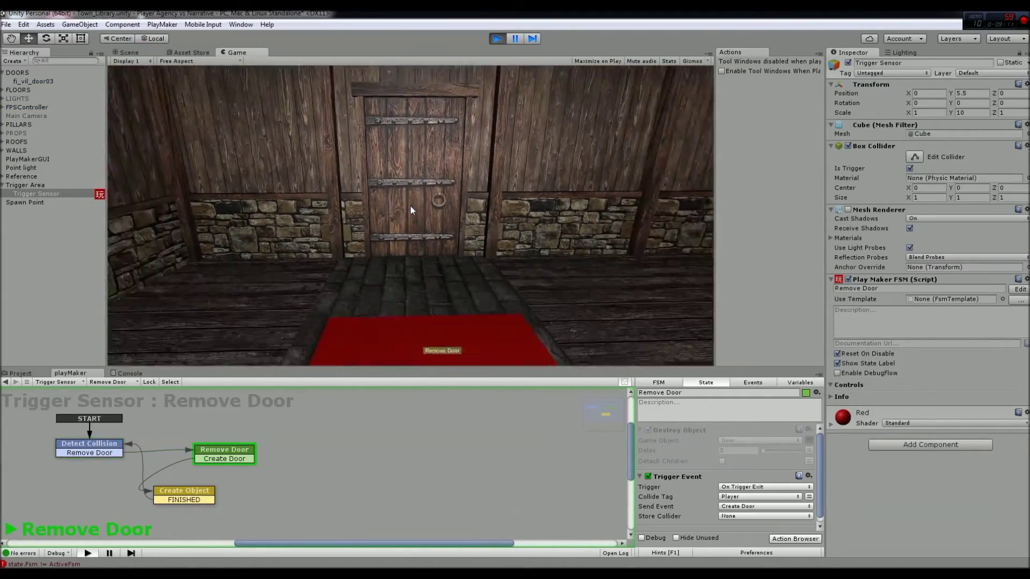
pyautogui.press('w')
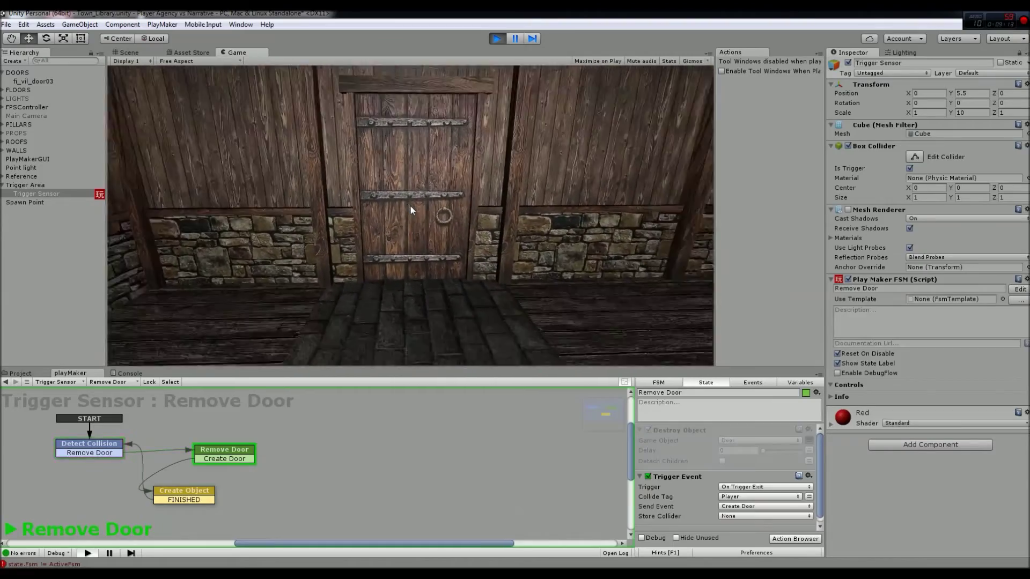
pyautogui.press('s')
pyautogui.press('w')
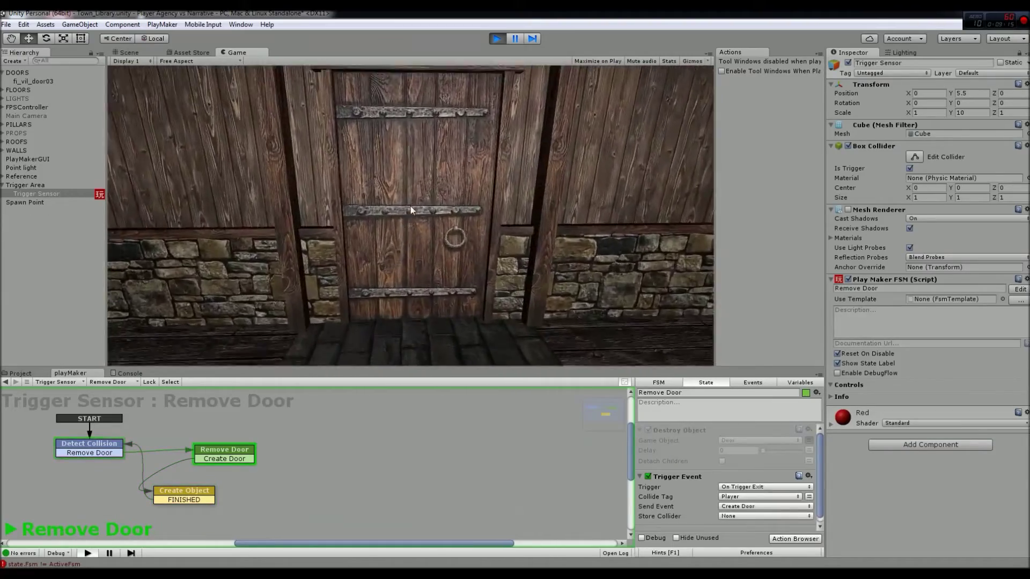
pyautogui.press('s')
pyautogui.press('w')
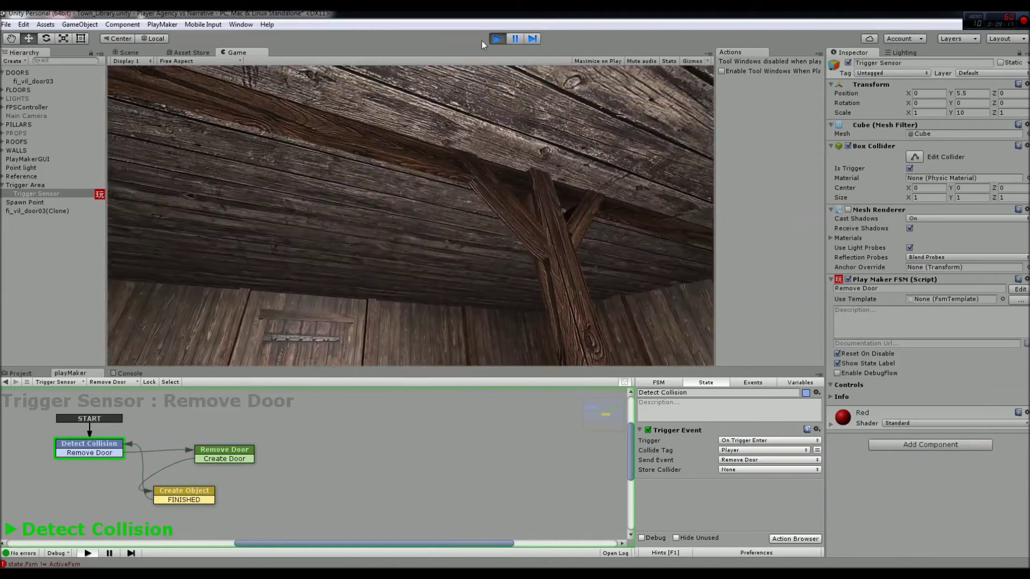
# Step: Inspect fi_vil_door03(Clone) and the original fi_vil_door03 in the running scene, and stop play mode
pyautogui.click(43, 212)
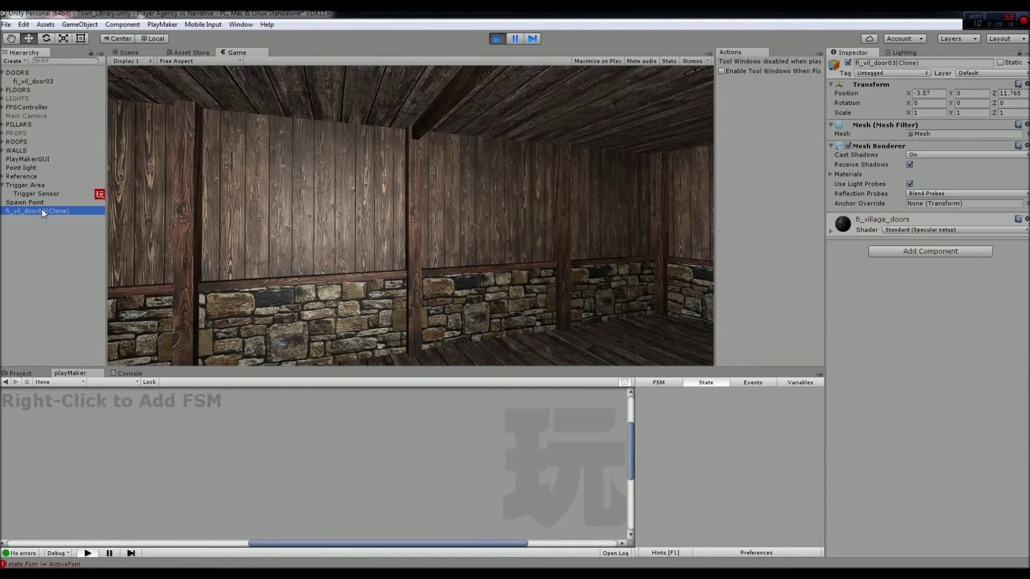
pyautogui.click(33, 81)
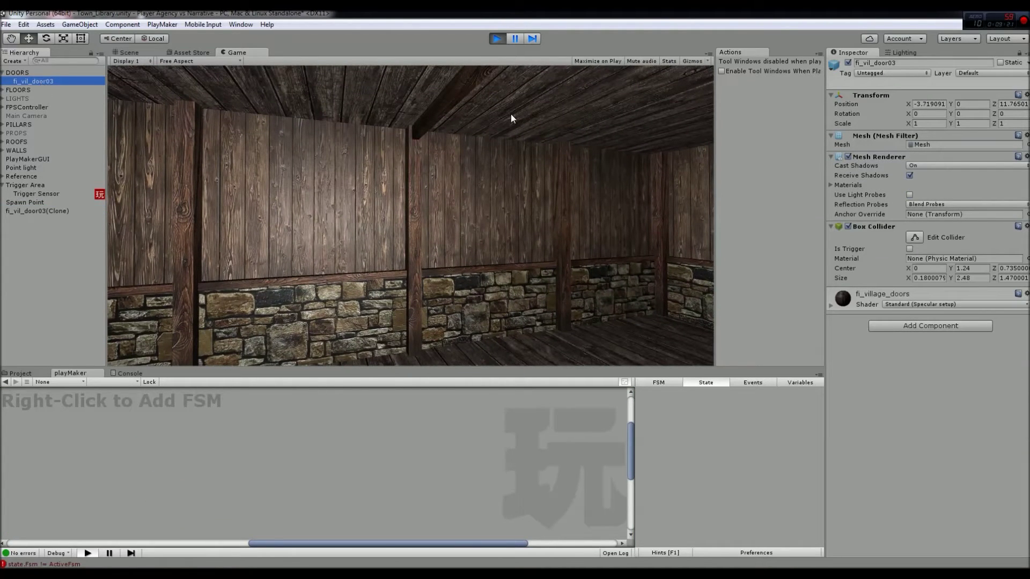
pyautogui.click(499, 36)
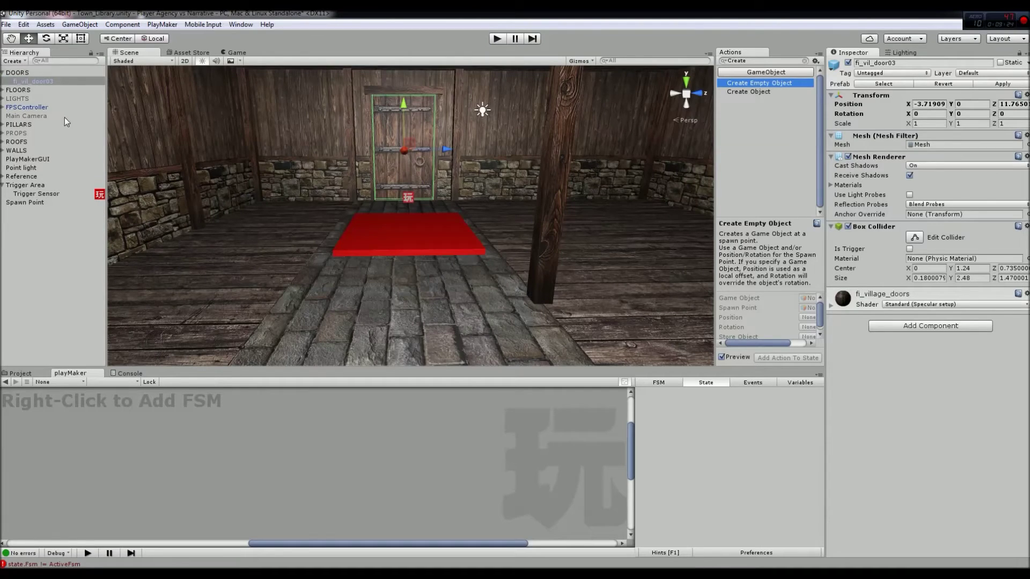
# Step: Duplicate the Destroy Object action in the Remove Door state of Trigger Sensor's FSM
pyautogui.click(45, 194)
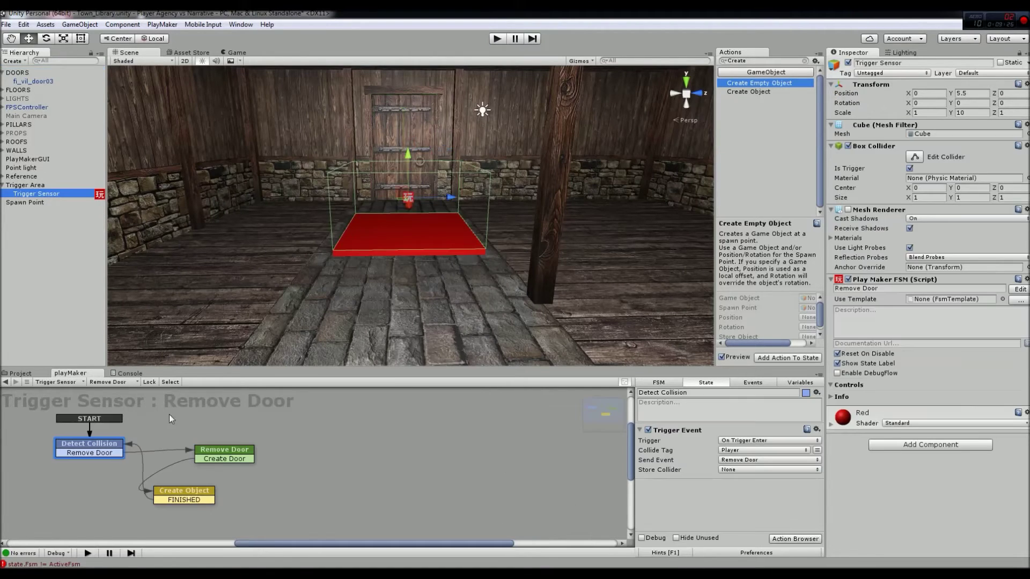
pyautogui.click(218, 445)
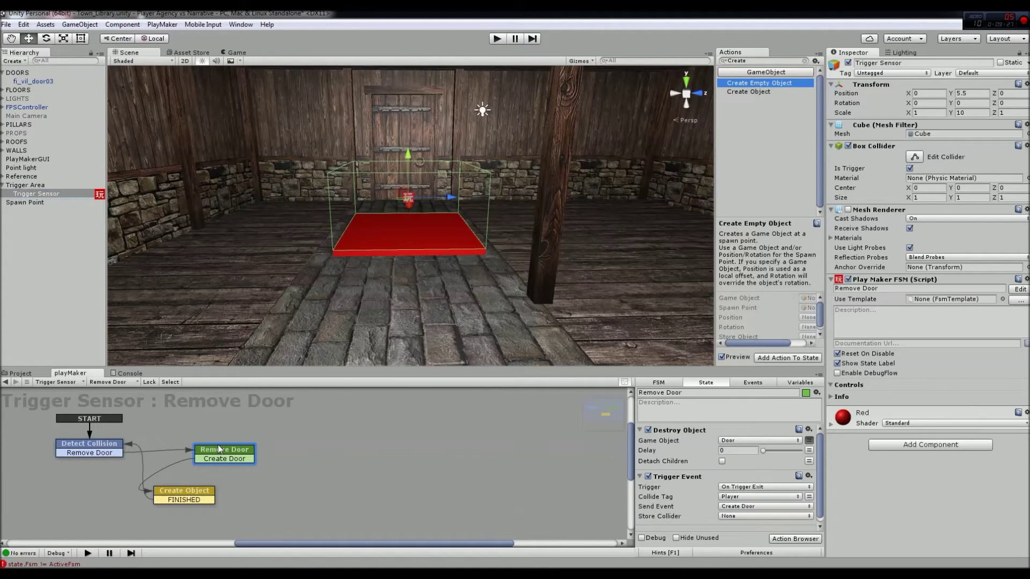
pyautogui.click(774, 441)
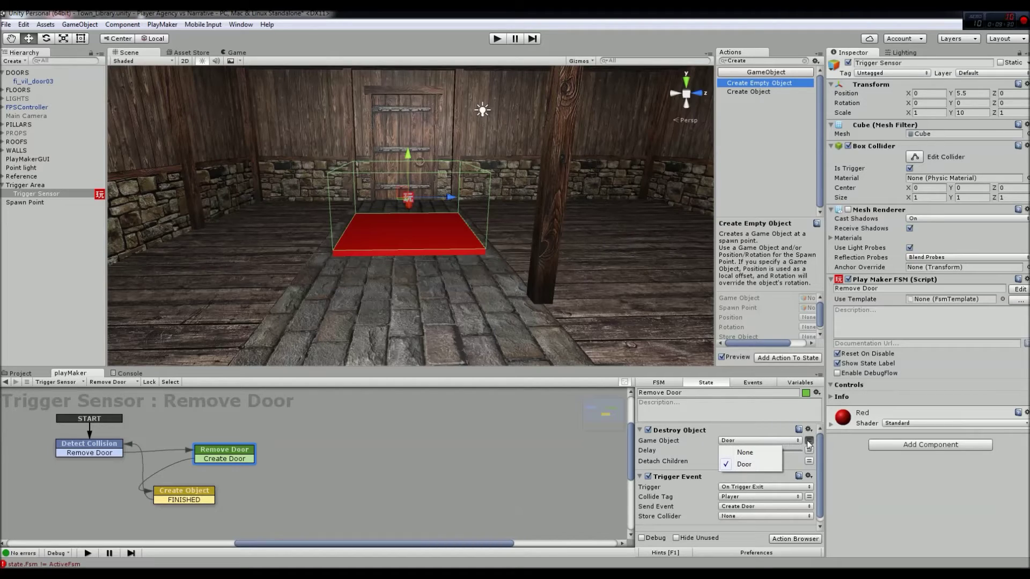
pyautogui.click(770, 432)
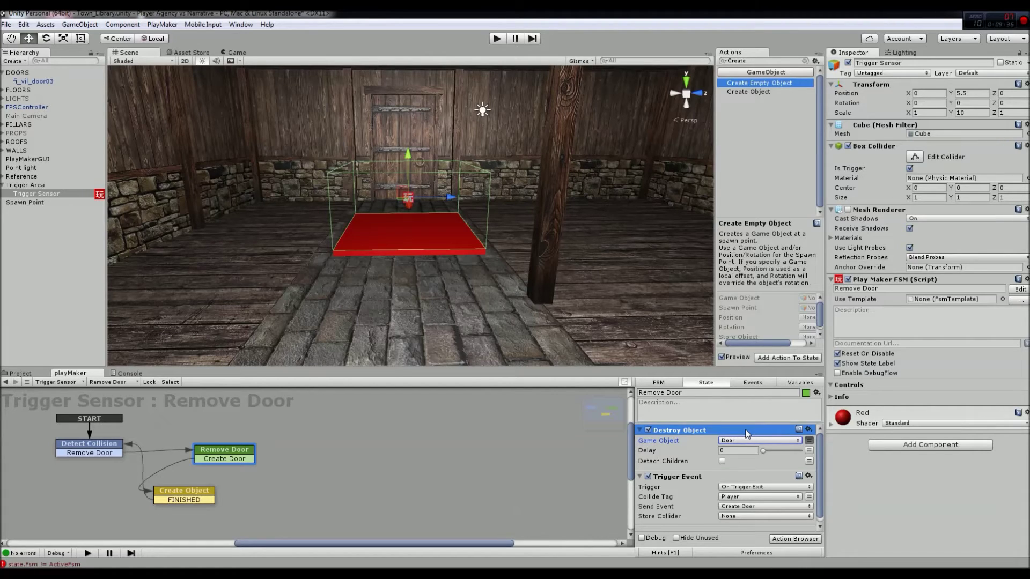
pyautogui.hotkey('ctrl', 'c')
pyautogui.hotkey('ctrl', 'v')
pyautogui.click(715, 431)
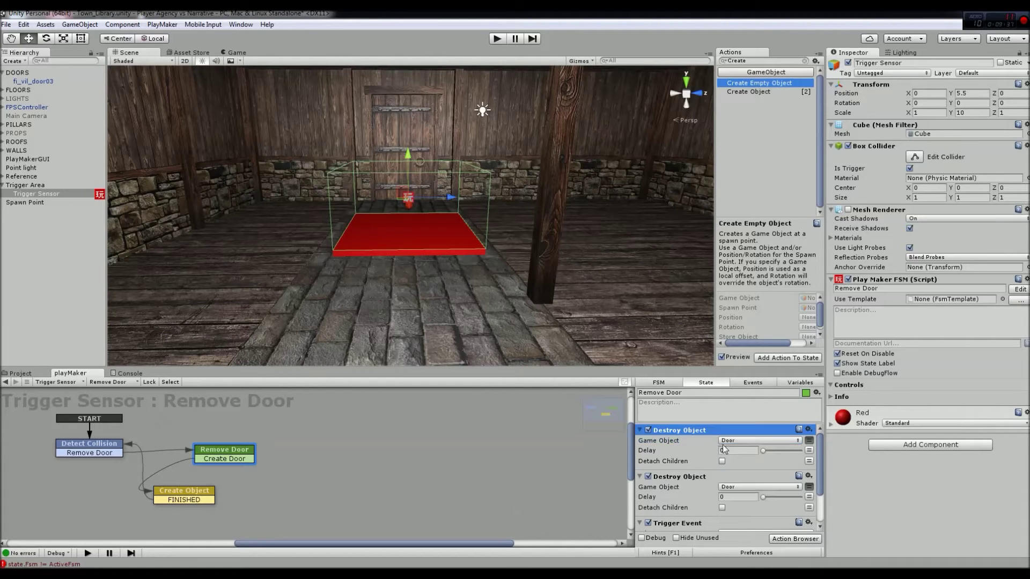
# Step: Switch the first Destroy Object action's Game Object from a variable to the scene object fi_vil_door03
pyautogui.click(809, 441)
pyautogui.click(809, 441)
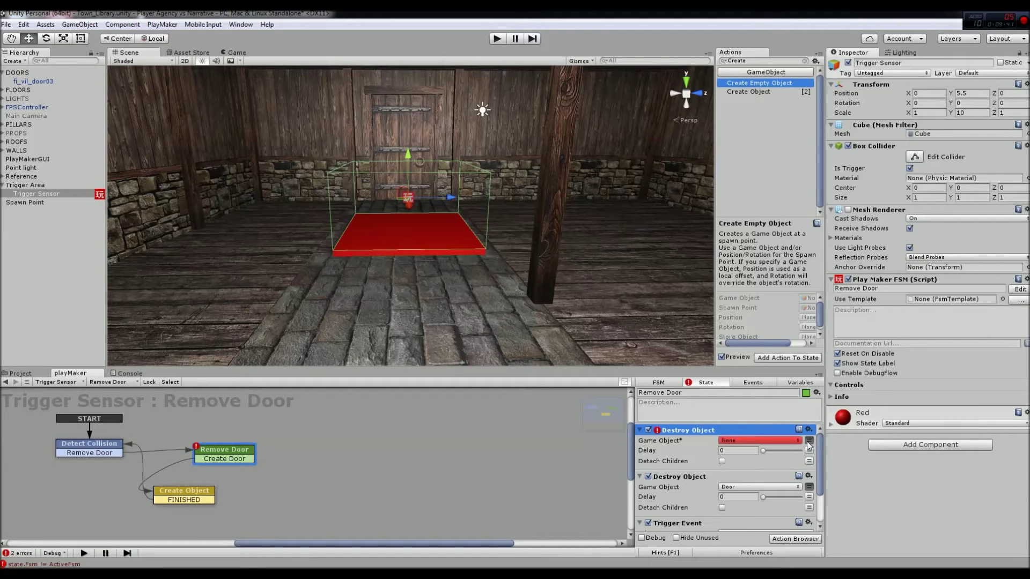
pyautogui.click(809, 440)
pyautogui.click(797, 440)
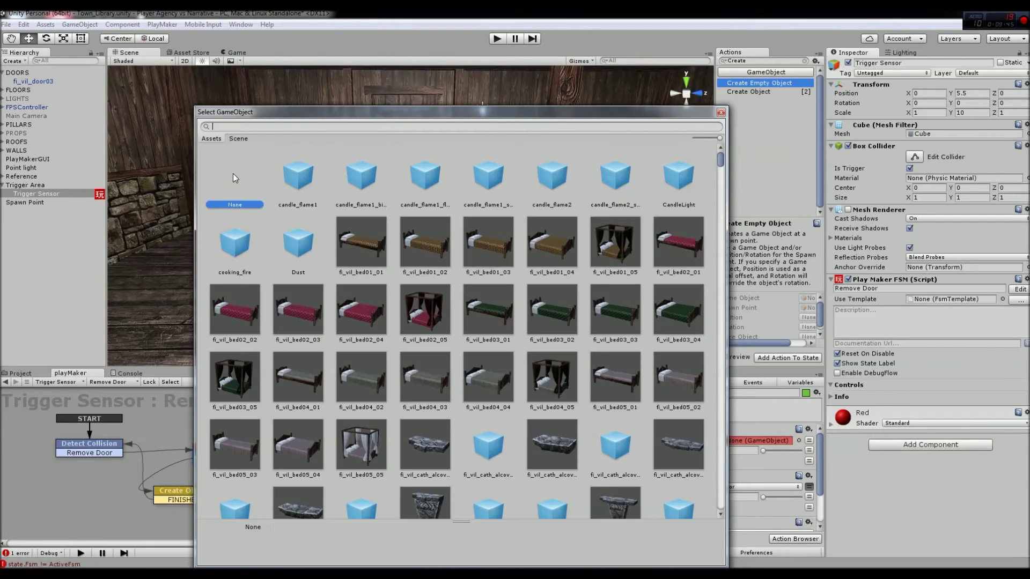
pyautogui.click(28, 82)
pyautogui.moveTo(28, 81)
pyautogui.mouseDown()
pyautogui.moveTo(186, 203)
pyautogui.moveTo(746, 441)
pyautogui.mouseUp()
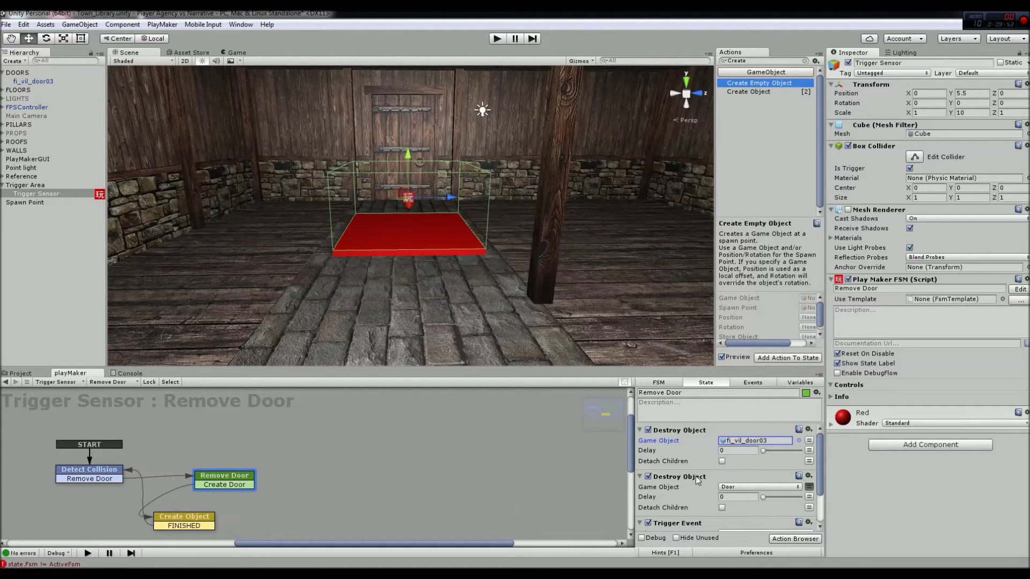
# Step: Play the scene again, walk the player repeatedly across the red trigger to test both Destroy Object actions, and stop play mode
pyautogui.click(497, 38)
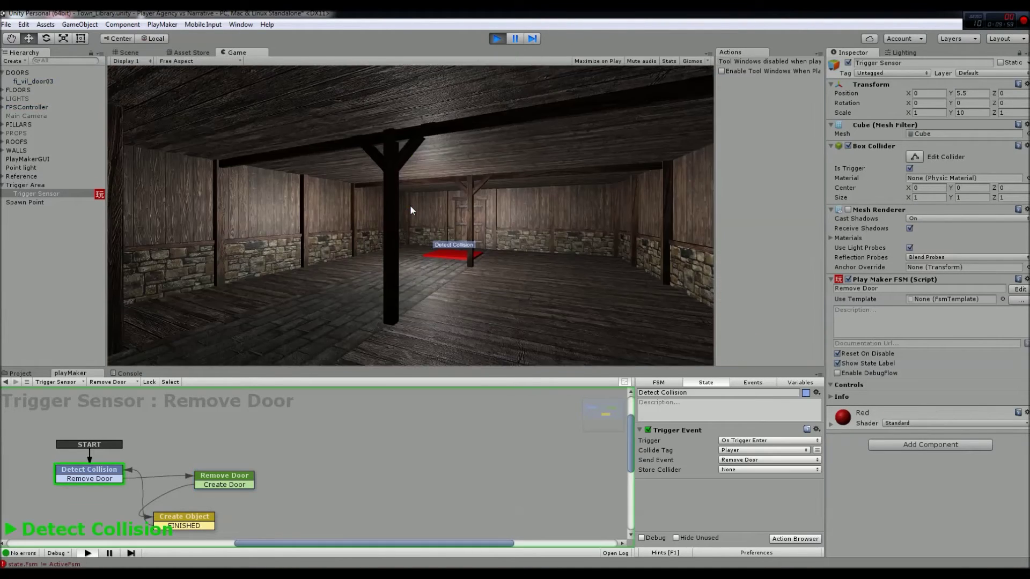
pyautogui.press('w')
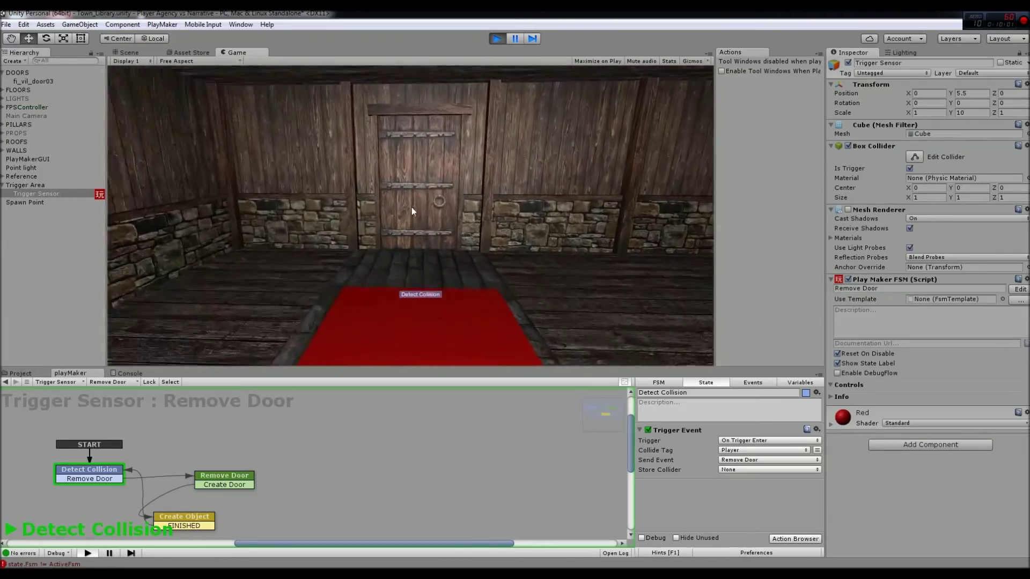
pyautogui.press('s')
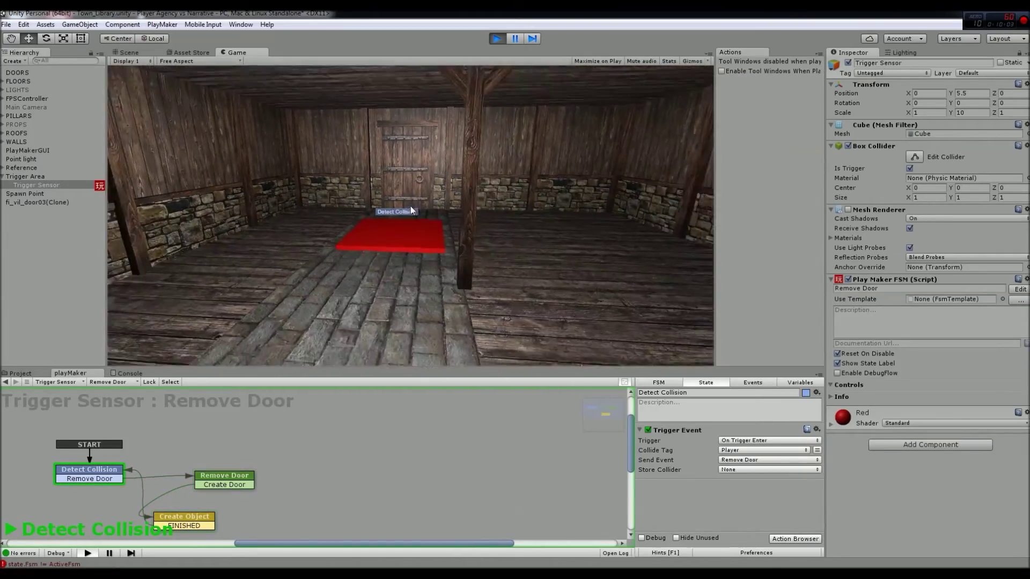
pyautogui.press('w')
pyautogui.press('s')
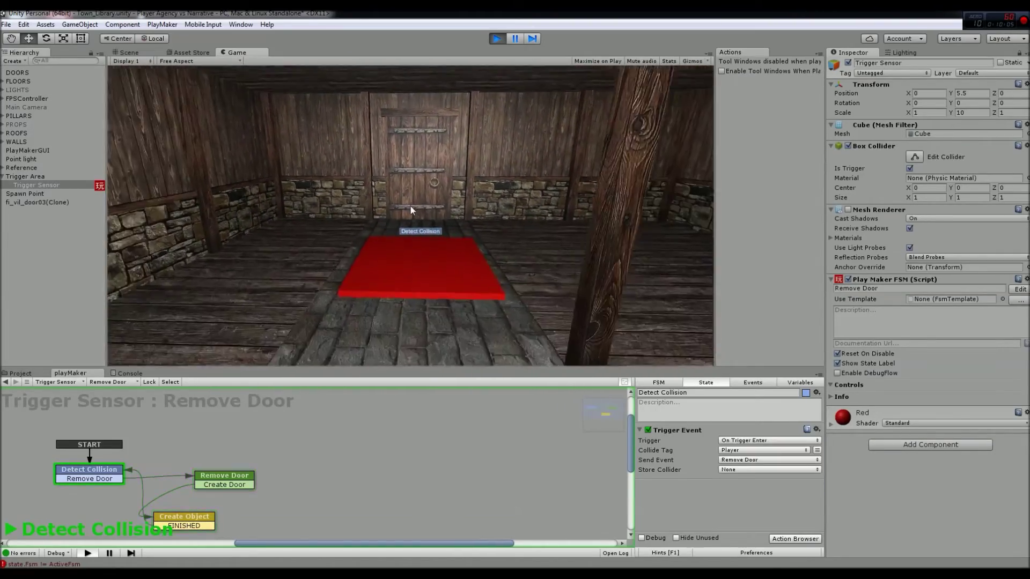
pyautogui.press('w')
pyautogui.press('s')
pyautogui.press('w')
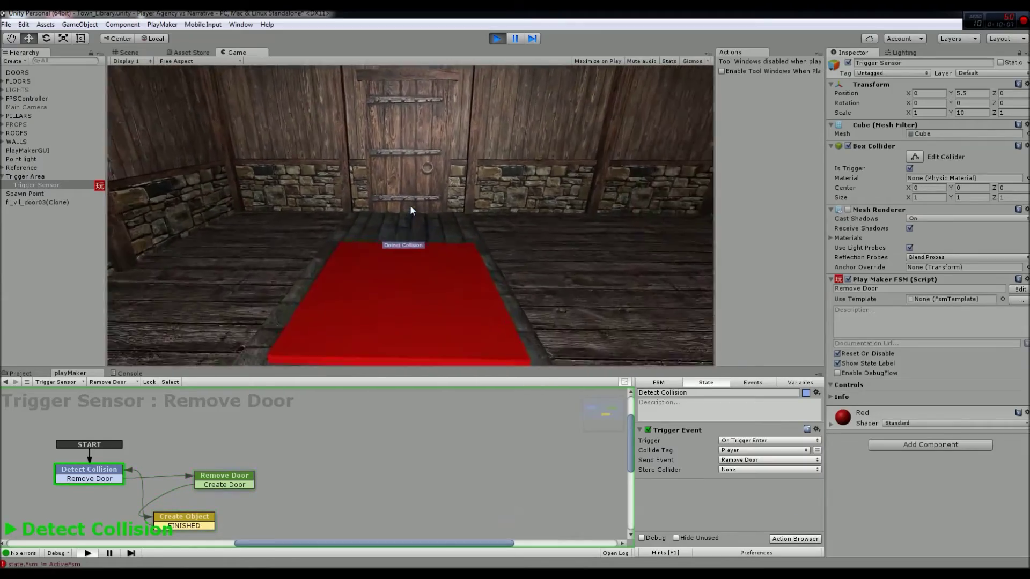
pyautogui.press('s')
pyautogui.press('w')
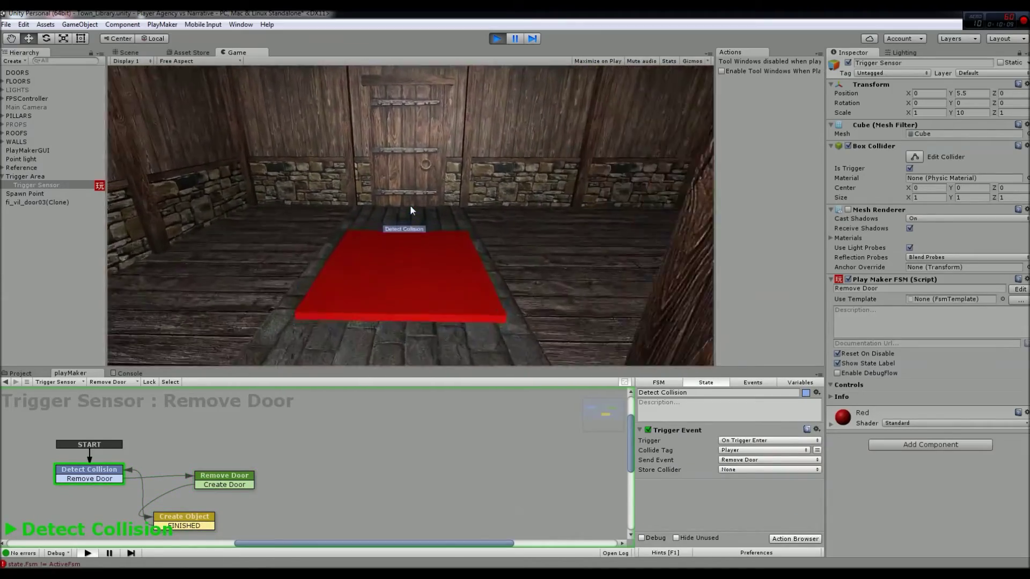
pyautogui.press('s')
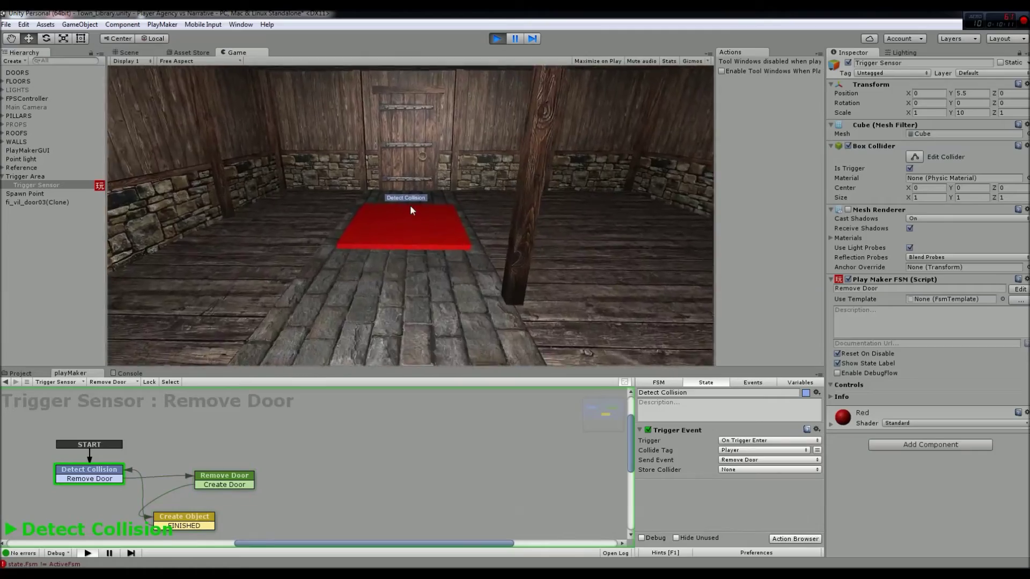
pyautogui.press('w')
pyautogui.press('s')
pyautogui.press('w')
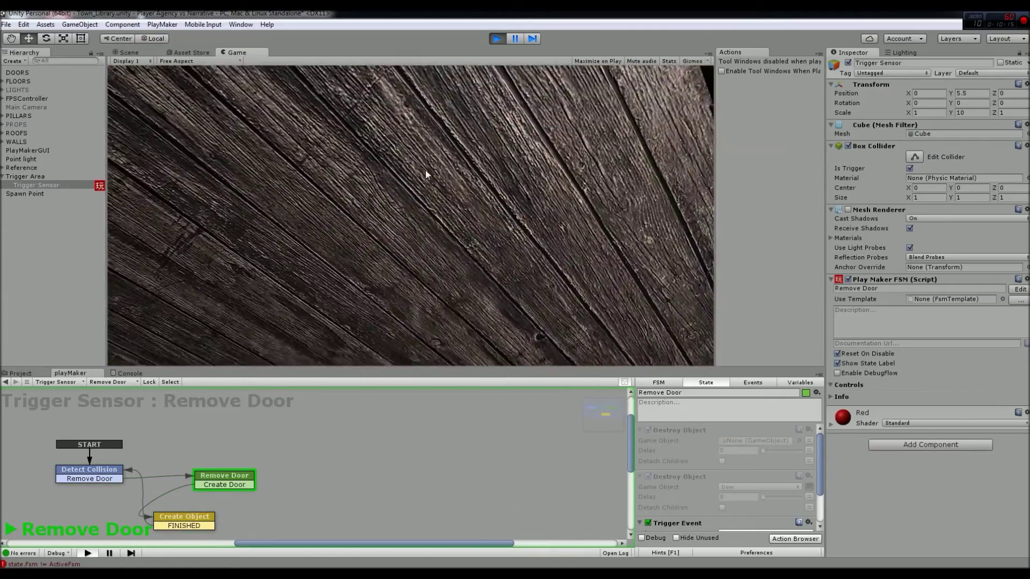
pyautogui.hotkey('ctrl', 'p')
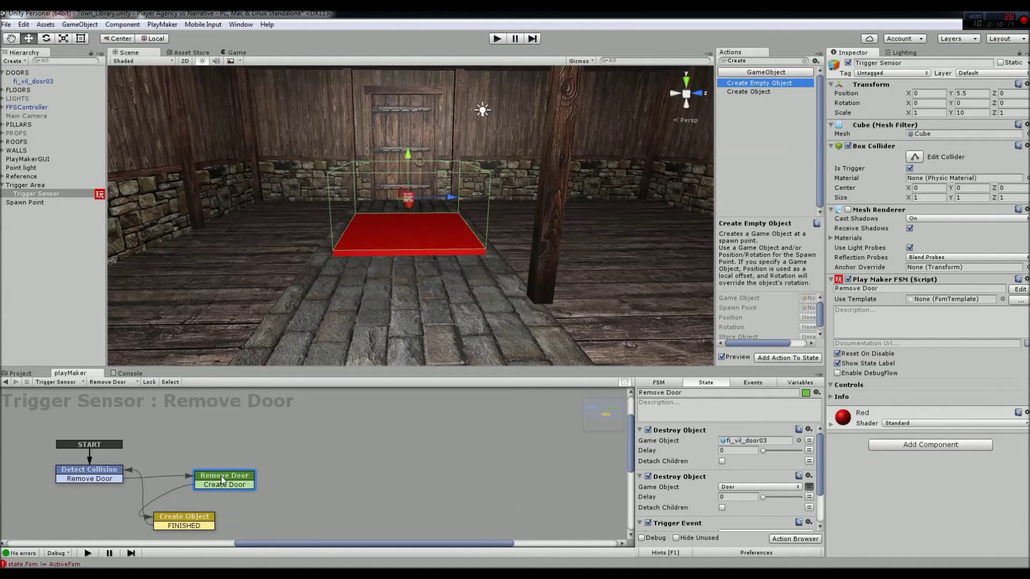
# Step: Review the Create Object state's action settings and the FSM's variables
pyautogui.click(192, 518)
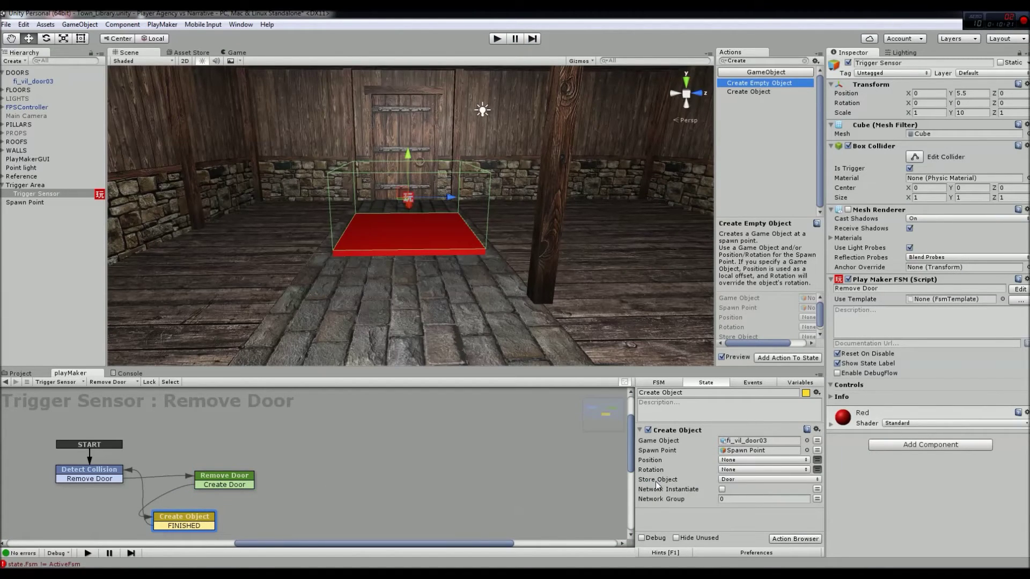
pyautogui.click(796, 383)
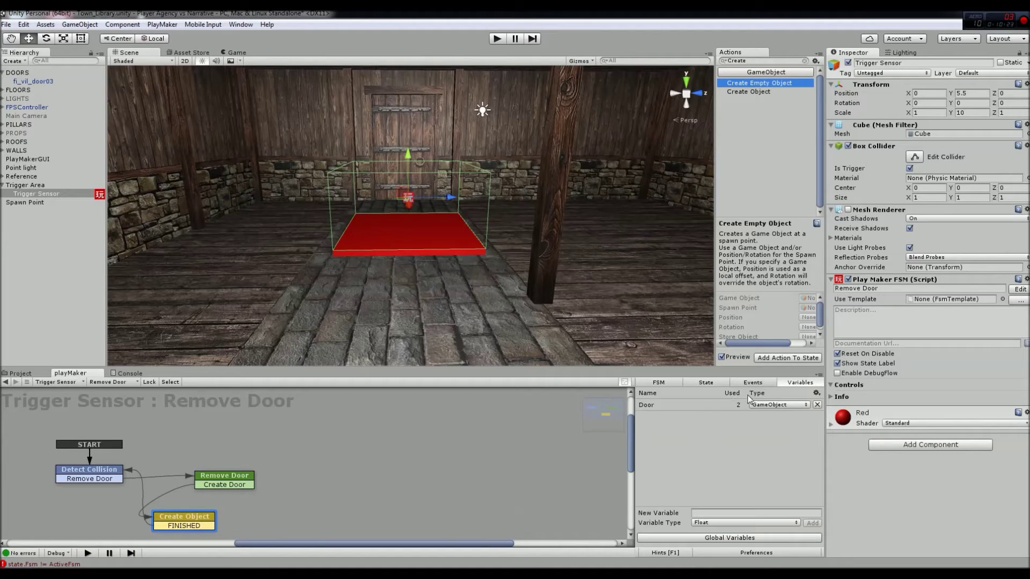
pyautogui.click(692, 384)
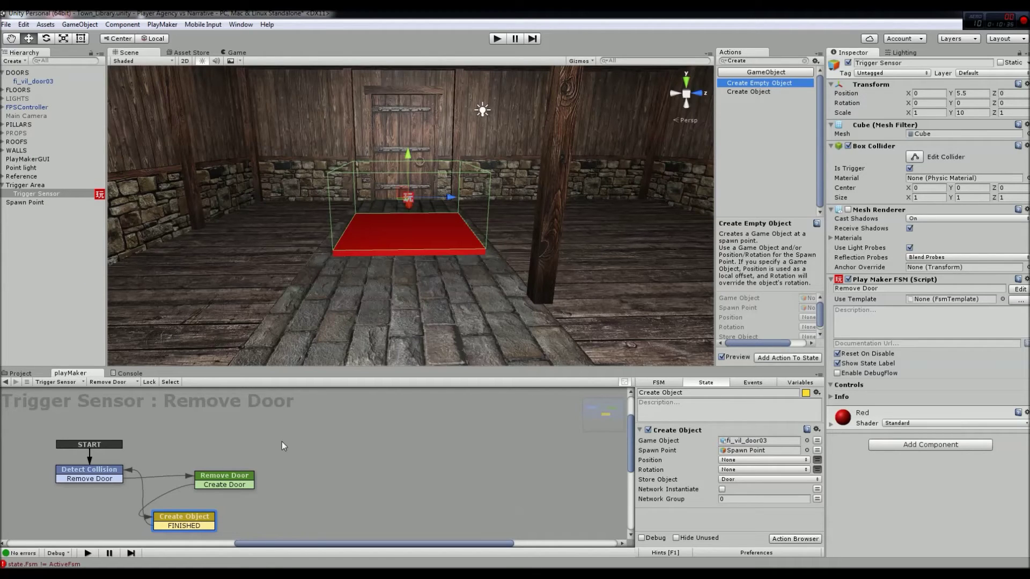
pyautogui.press('s')
pyautogui.moveTo(378, 178); pyautogui.dragTo(379, 178, button='right')
pyautogui.scroll(5, 378, 178)
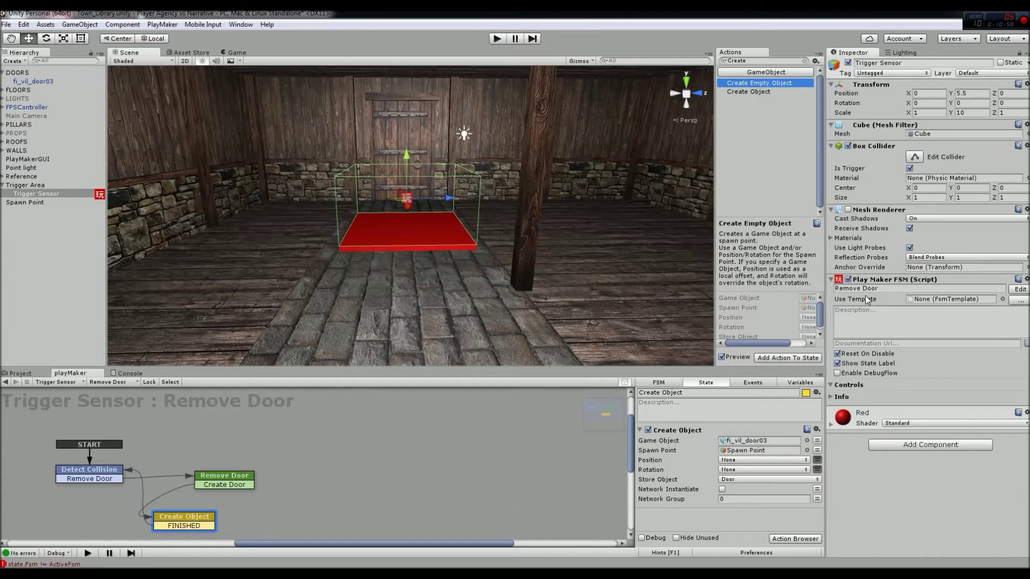
# Step: Disable Trigger Sensor's Remove Door FSM component and add a second PlayMakerFSM component to the object
pyautogui.click(848, 280)
pyautogui.click(936, 444)
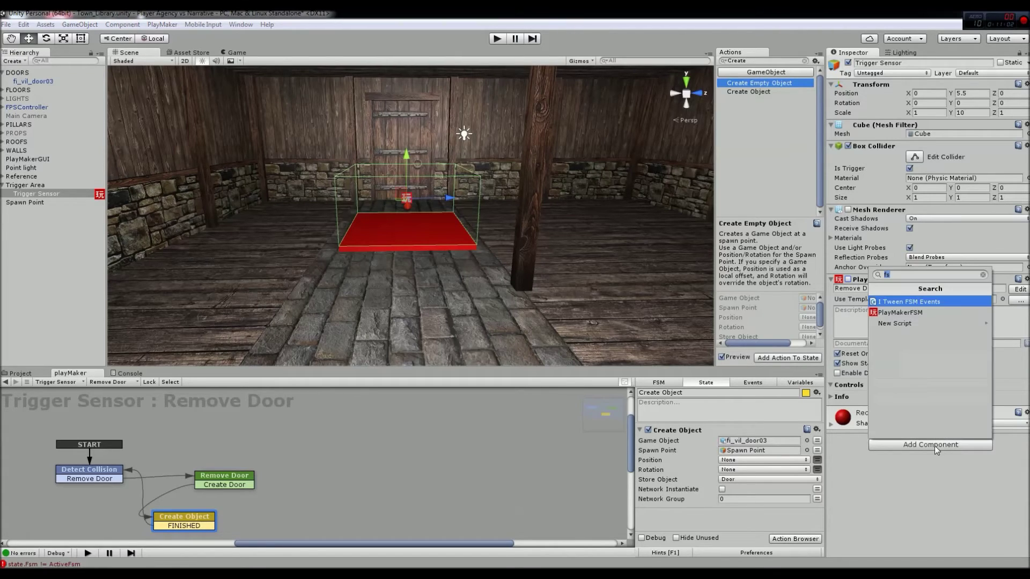
pyautogui.click(919, 309)
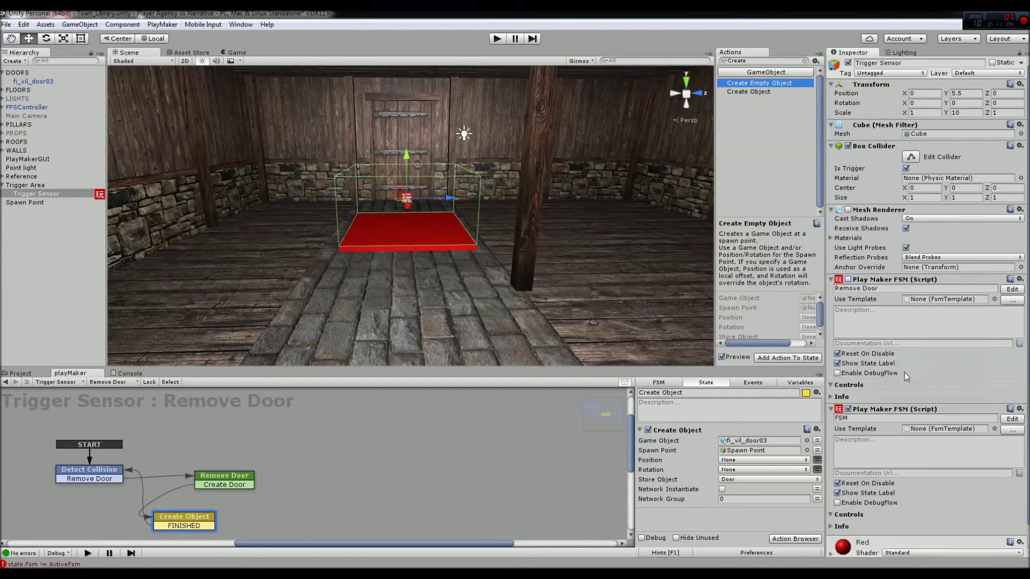
# Step: Name the new FSM component Disable Door and open it for editing with State 1 selected
pyautogui.click(831, 280)
pyautogui.click(855, 299)
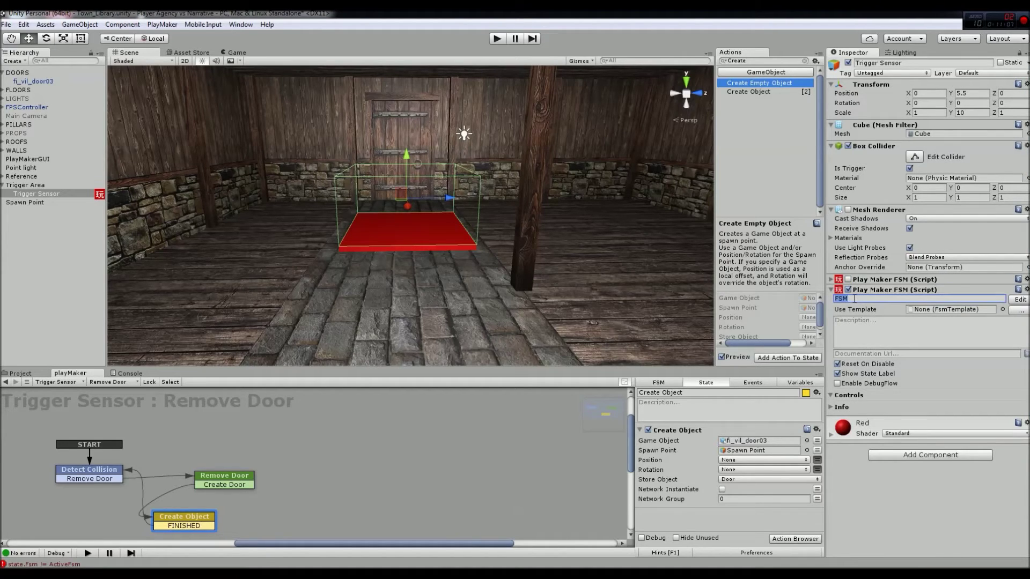
pyautogui.write('Disable Door')
pyautogui.click(1020, 299)
pyautogui.click(47, 448)
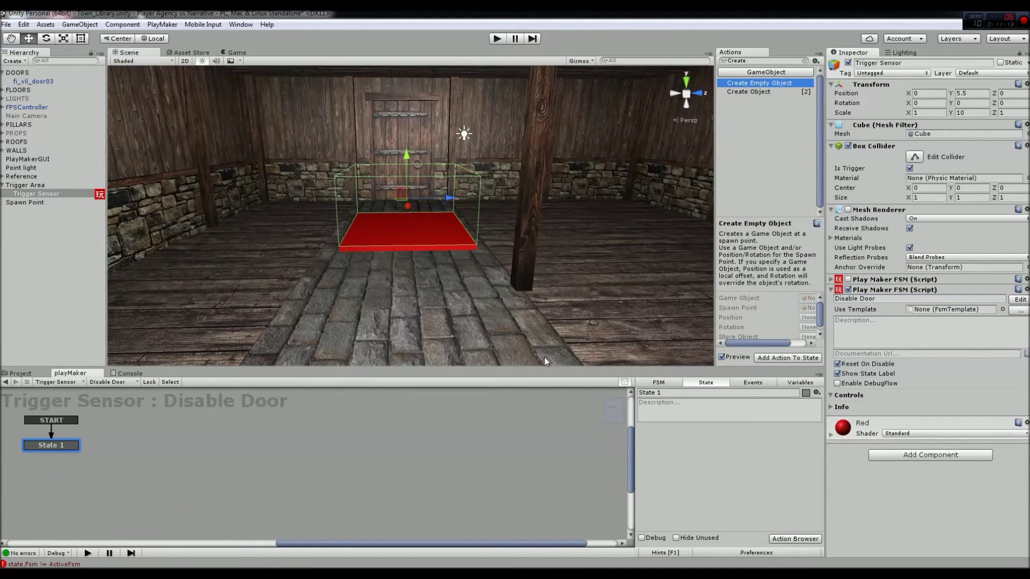
# Step: Add a Trigger Event action to State 1 and set its Collide Tag to Player
pyautogui.moveTo(751, 61); pyautogui.dragTo(700, 67)
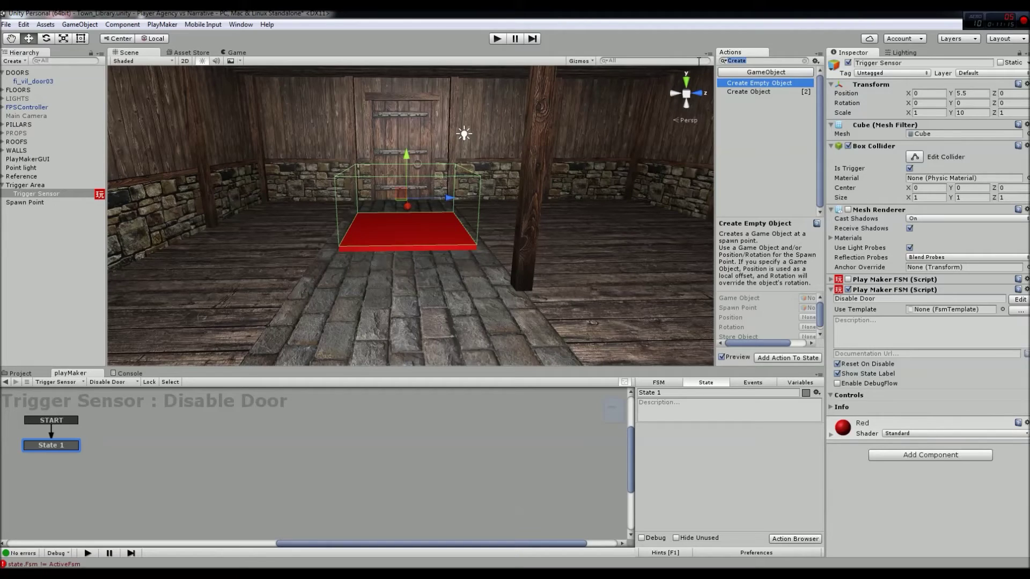
pyautogui.write('trigger')
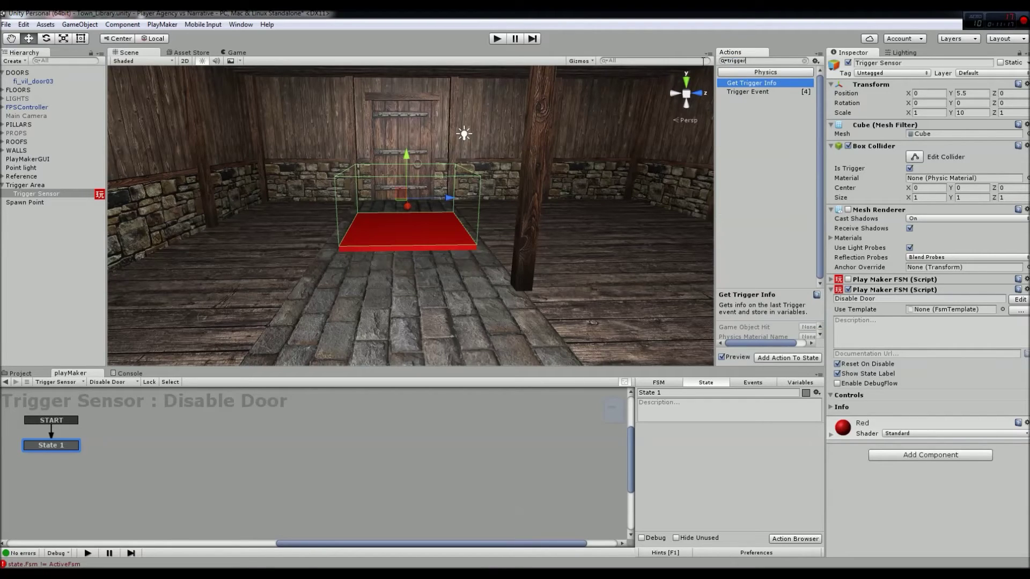
pyautogui.moveTo(725, 92); pyautogui.dragTo(744, 445)
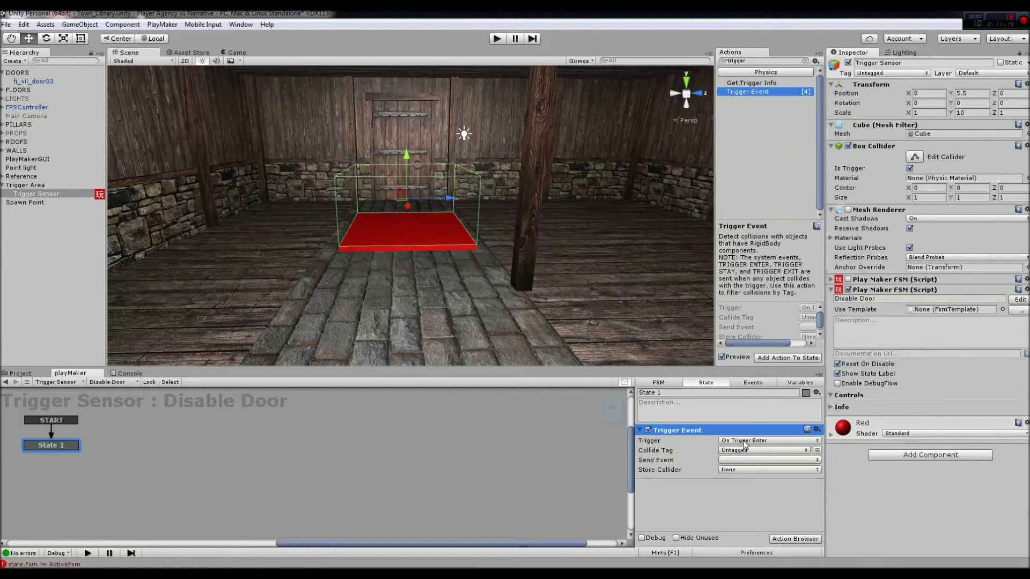
pyautogui.click(746, 450)
pyautogui.click(762, 521)
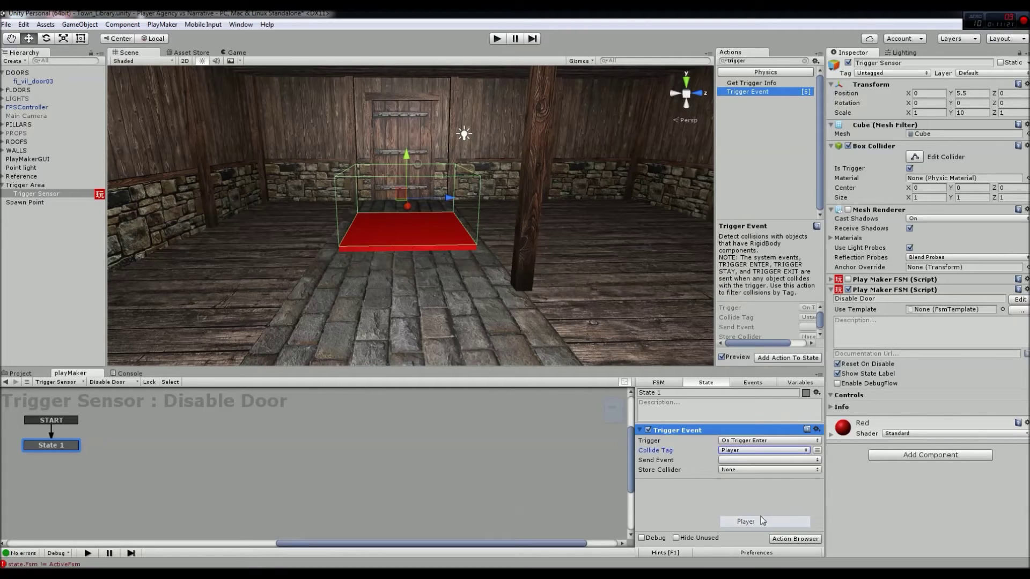
# Step: Create a Disable event in the Disable Door FSM and assign it as the Trigger Event action's Send Event
pyautogui.click(749, 460)
pyautogui.click(738, 474)
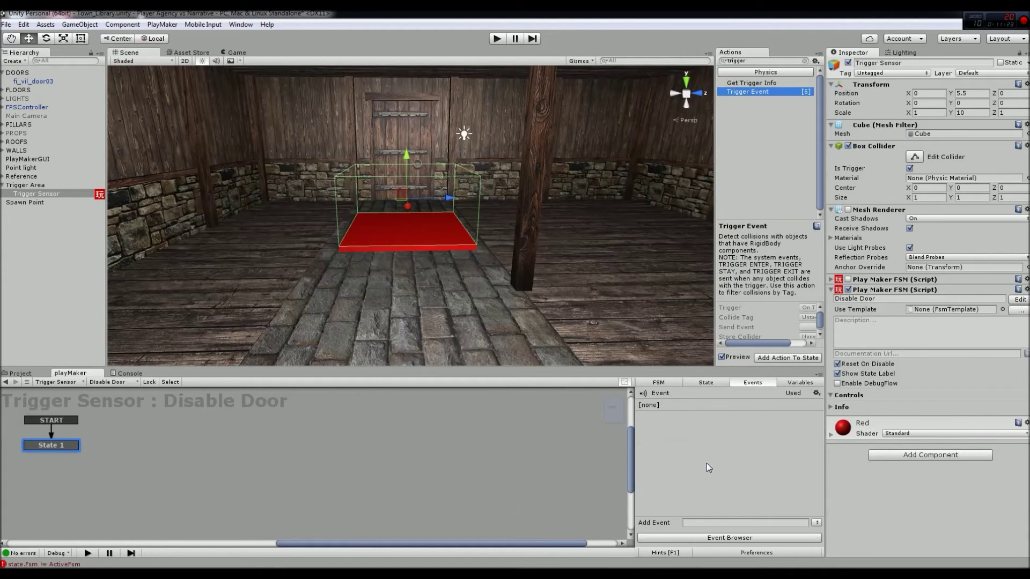
pyautogui.click(717, 523)
pyautogui.write('Disable')
pyautogui.press('Return')
pyautogui.click(706, 382)
pyautogui.click(733, 451)
pyautogui.click(770, 460)
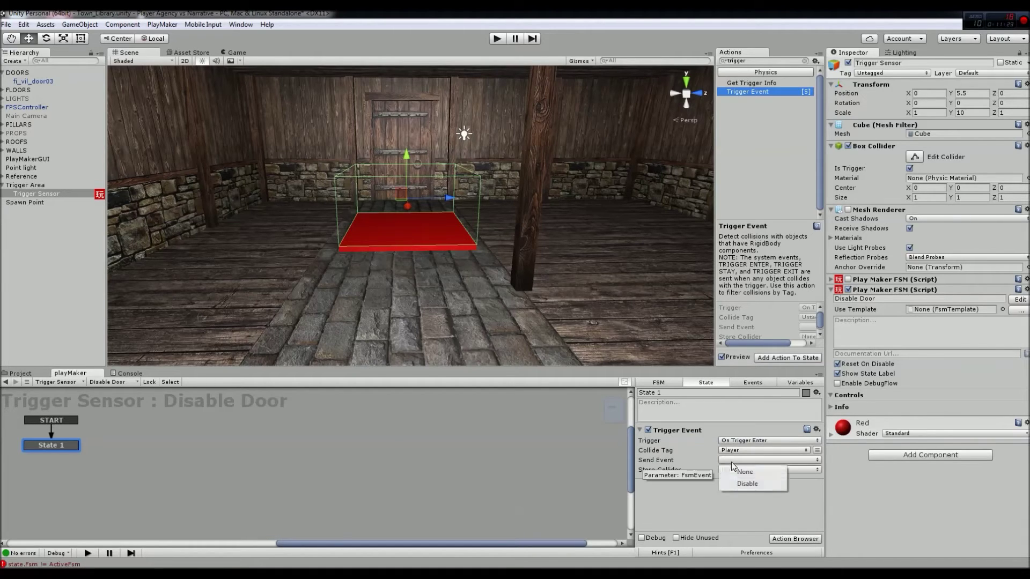
pyautogui.click(749, 484)
# Step: Add a Disable transition from State 1 to a new state and name that state Disable
pyautogui.rightClick(70, 446)
pyautogui.moveTo(92, 455)
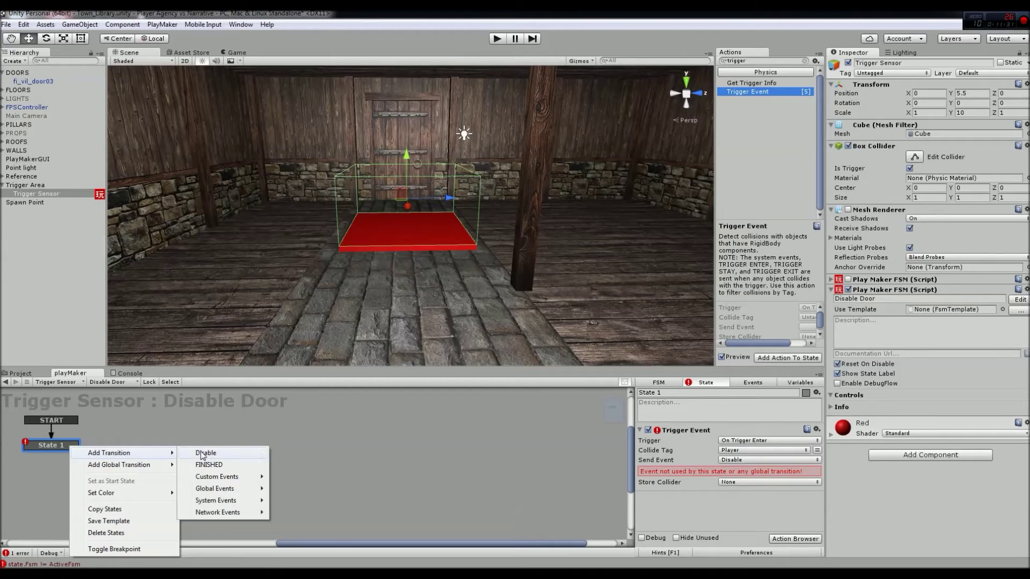
pyautogui.click(212, 453)
pyautogui.moveTo(49, 454); pyautogui.dragTo(153, 456)
pyautogui.click(677, 393)
pyautogui.hotkey('ctrl', 'a')
pyautogui.write('Disable')
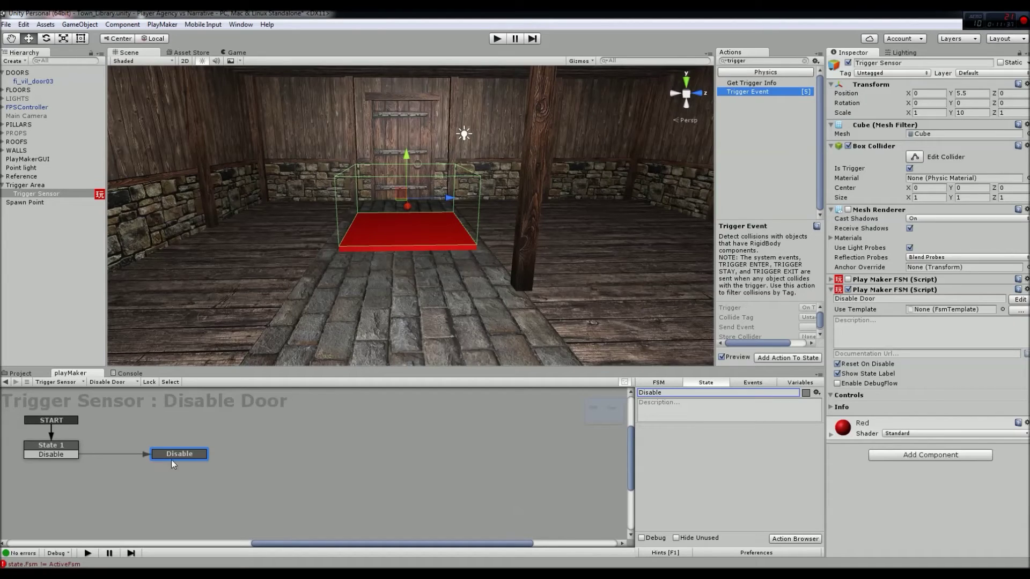
# Step: Rename State 1 as Enable
pyautogui.click(75, 446)
pyautogui.moveTo(685, 391); pyautogui.dragTo(643, 395)
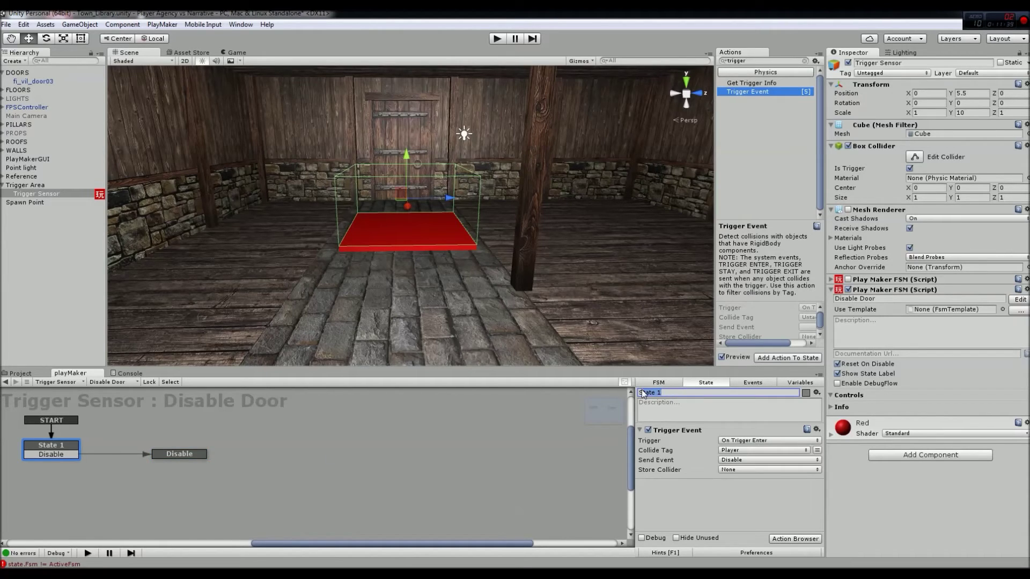
pyautogui.write('Enable')
# Step: Create an Enable event and use it as a transition from the Disable state back to the Enable state
pyautogui.click(163, 454)
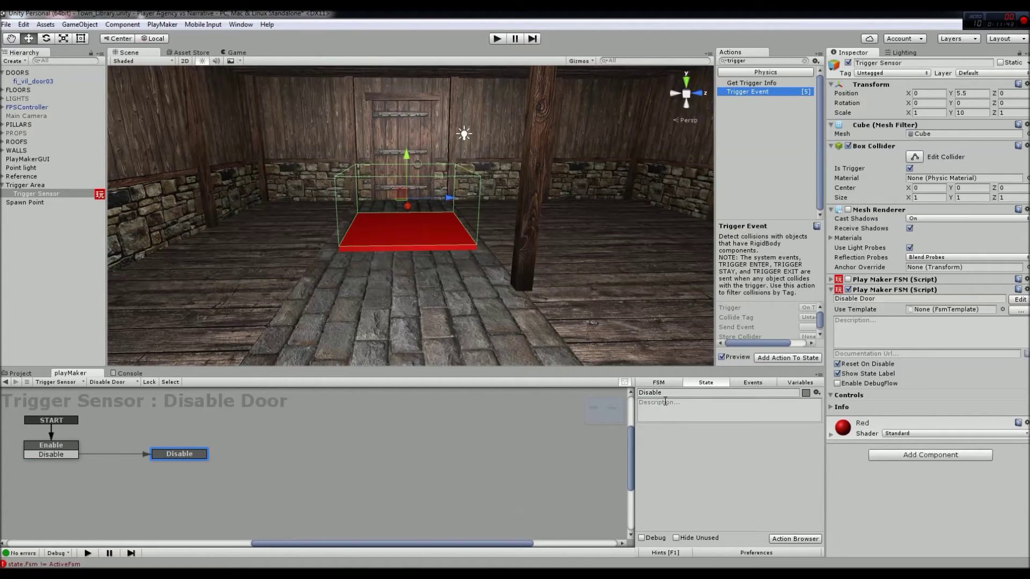
pyautogui.click(753, 383)
pyautogui.click(701, 521)
pyautogui.write('Enable')
pyautogui.press('Return')
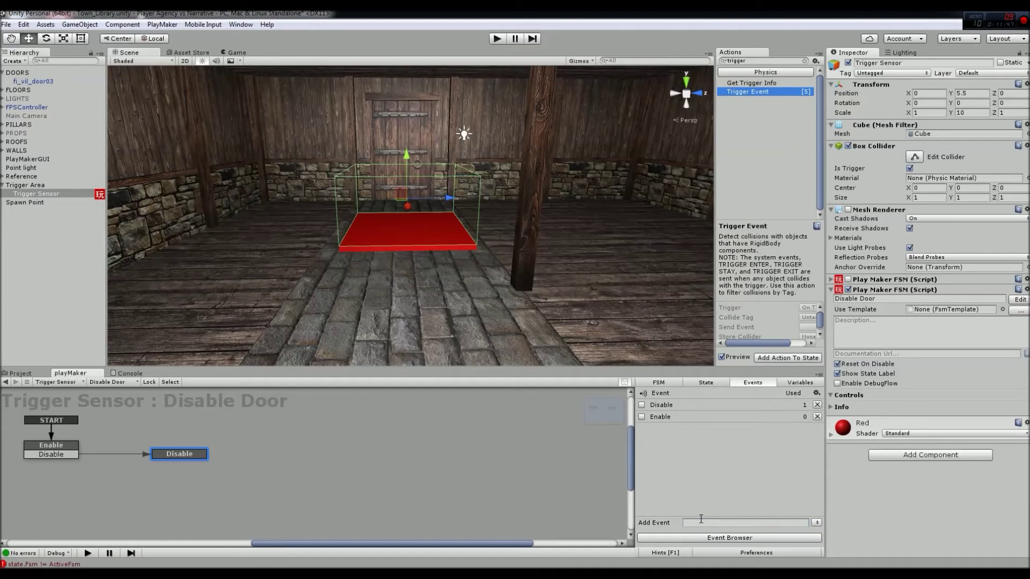
pyautogui.rightClick(199, 457)
pyautogui.moveTo(226, 464)
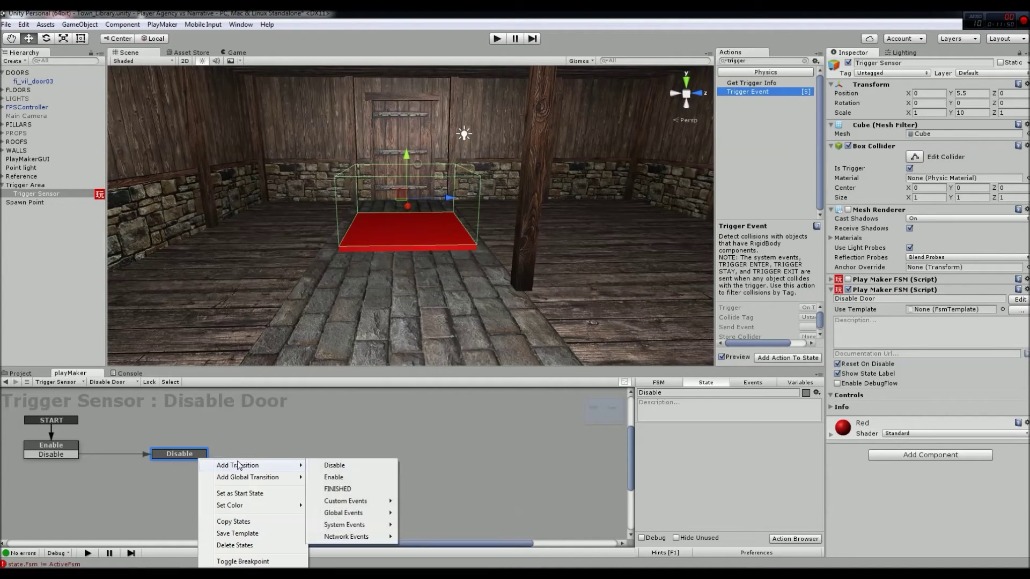
pyautogui.click(328, 476)
pyautogui.moveTo(188, 463); pyautogui.dragTo(52, 447)
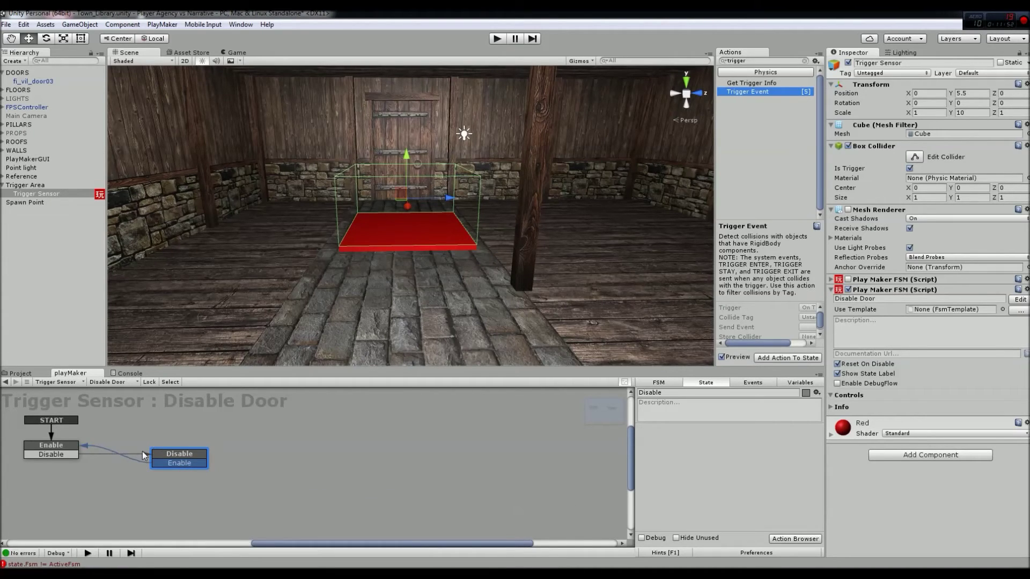
# Step: Colour the Enable state blue and the Disable state green
pyautogui.rightClick(55, 450)
pyautogui.moveTo(123, 492)
pyautogui.click(185, 504)
pyautogui.rightClick(182, 453)
pyautogui.moveTo(238, 503)
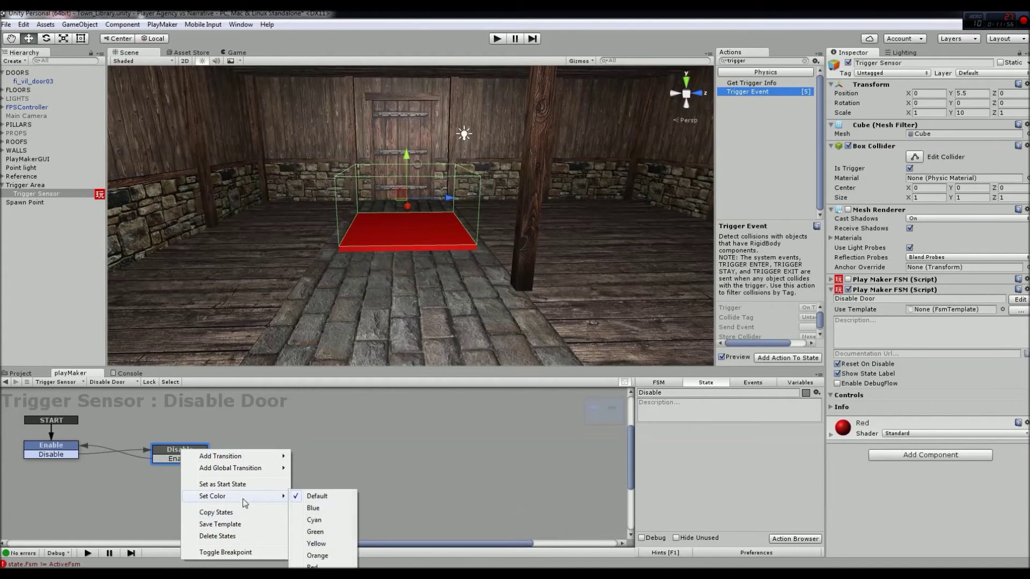
pyautogui.click(332, 539)
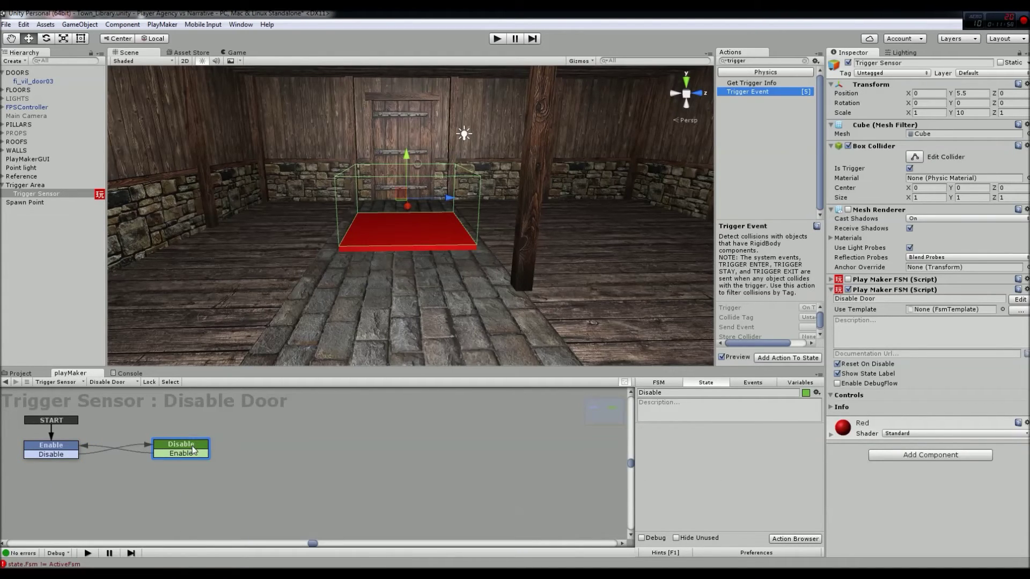
# Step: Play the scene, walk the player onto the red trigger to test the Disable transition, and stop play mode
pyautogui.click(77, 450)
pyautogui.click(175, 452)
pyautogui.click(56, 445)
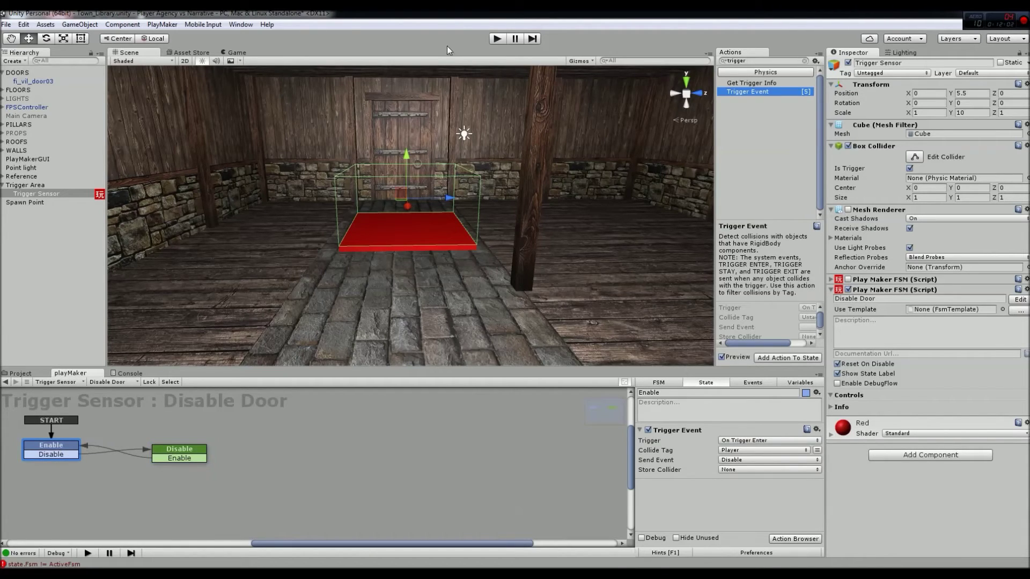
pyautogui.click(498, 39)
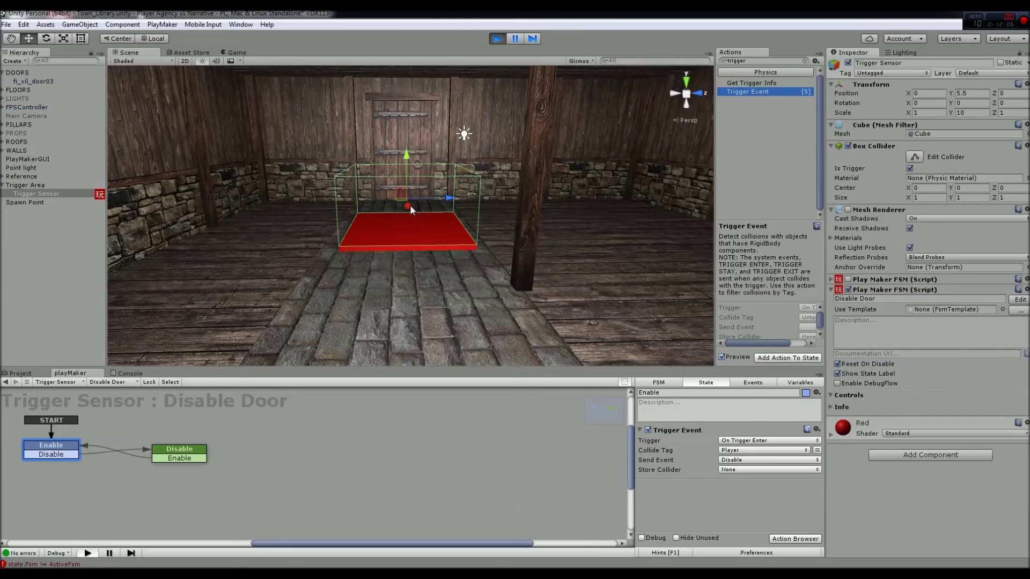
pyautogui.press('w')
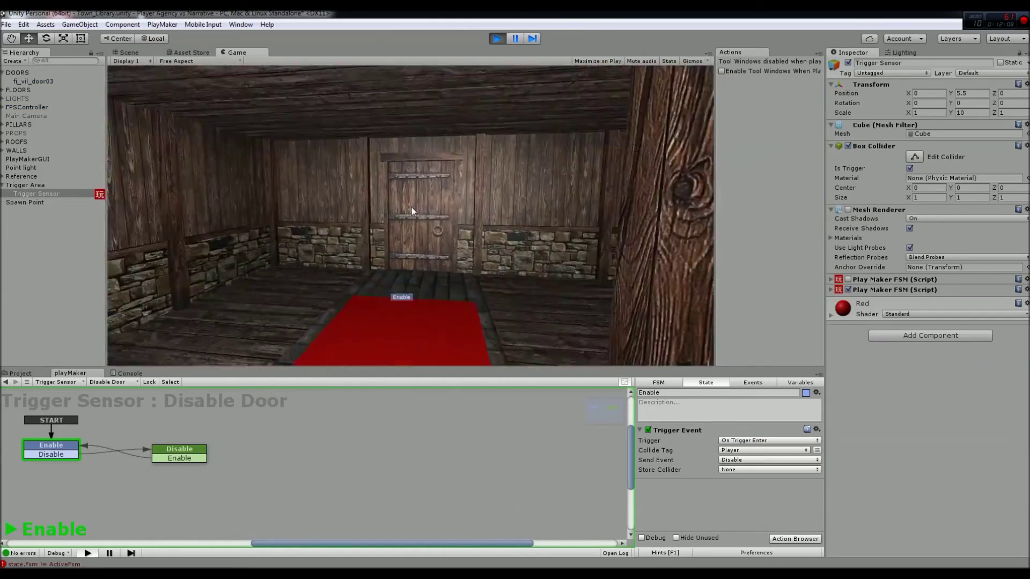
pyautogui.press('w')
pyautogui.press('s')
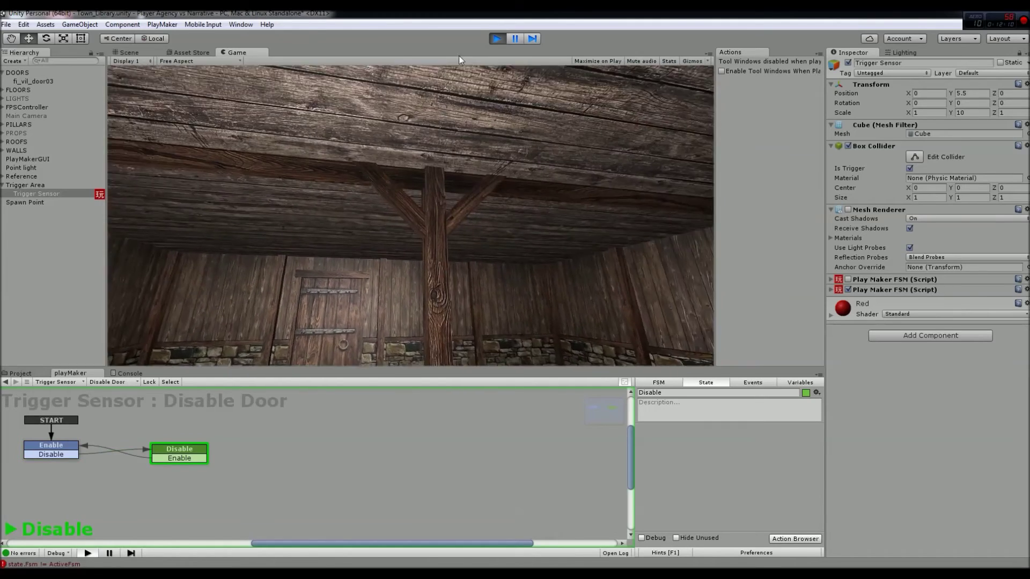
pyautogui.hotkey('ctrl', 'p')
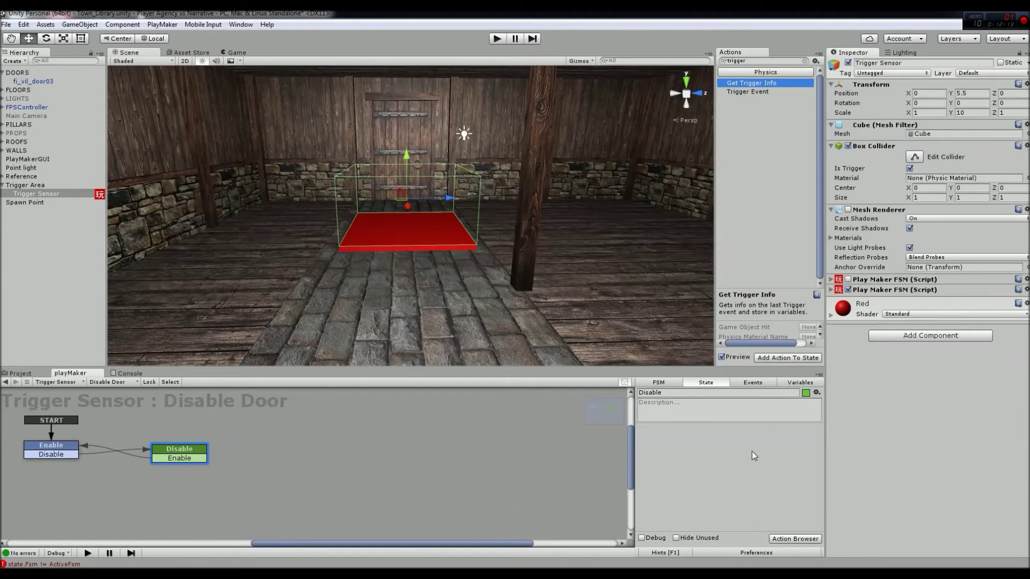
# Step: Find the Set Property action and add it to the Disable state
pyautogui.moveTo(759, 60); pyautogui.dragTo(718, 56)
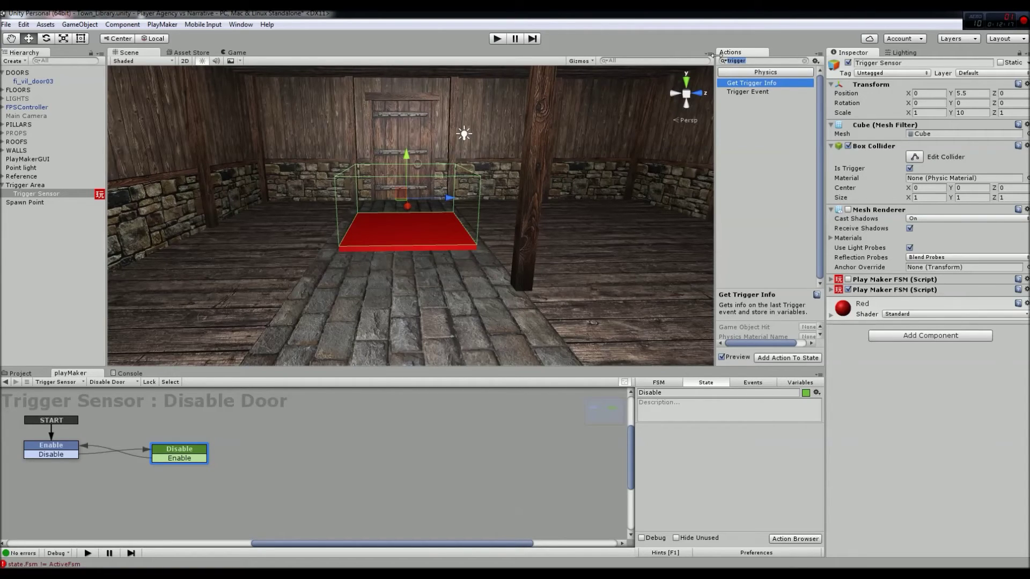
pyautogui.write('set prop')
pyautogui.moveTo(739, 106); pyautogui.dragTo(677, 457)
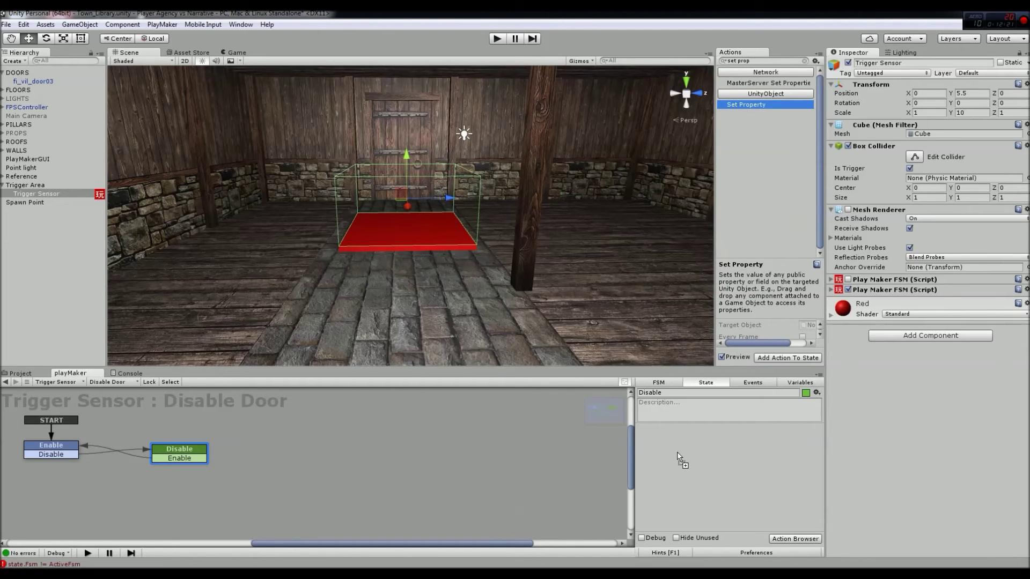
pyautogui.moveTo(677, 457); pyautogui.dragTo(679, 456)
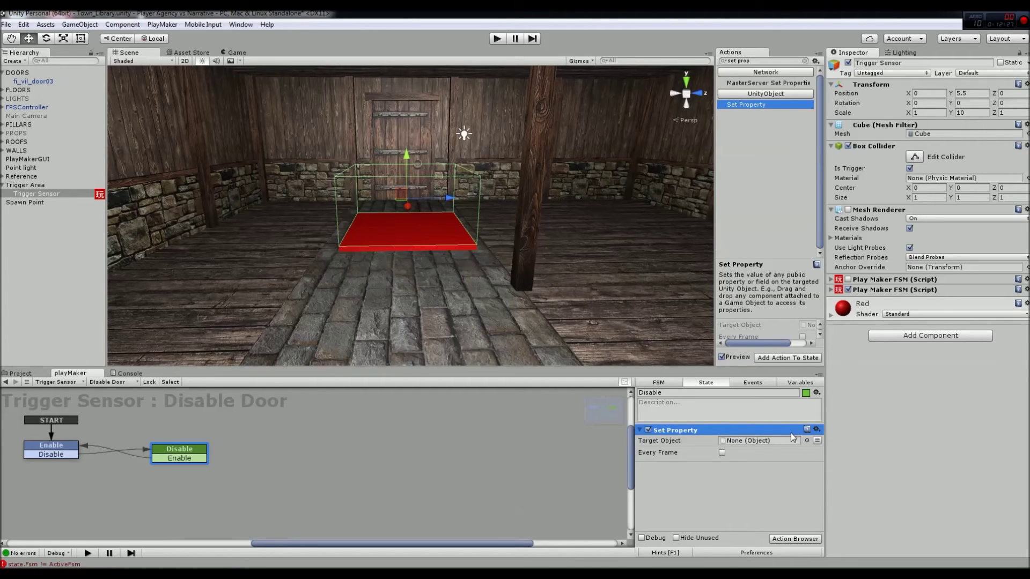
# Step: Set the Set Property action's Target Object to fi_vil_door03 and its Property to active, leaving Active unchecked
pyautogui.moveTo(28, 81); pyautogui.dragTo(758, 441)
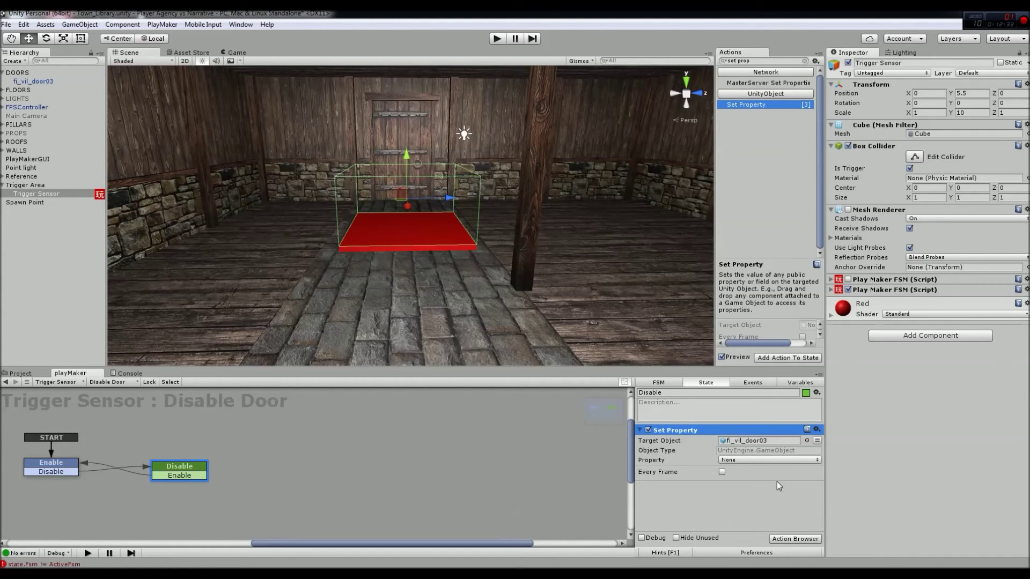
pyautogui.click(769, 460)
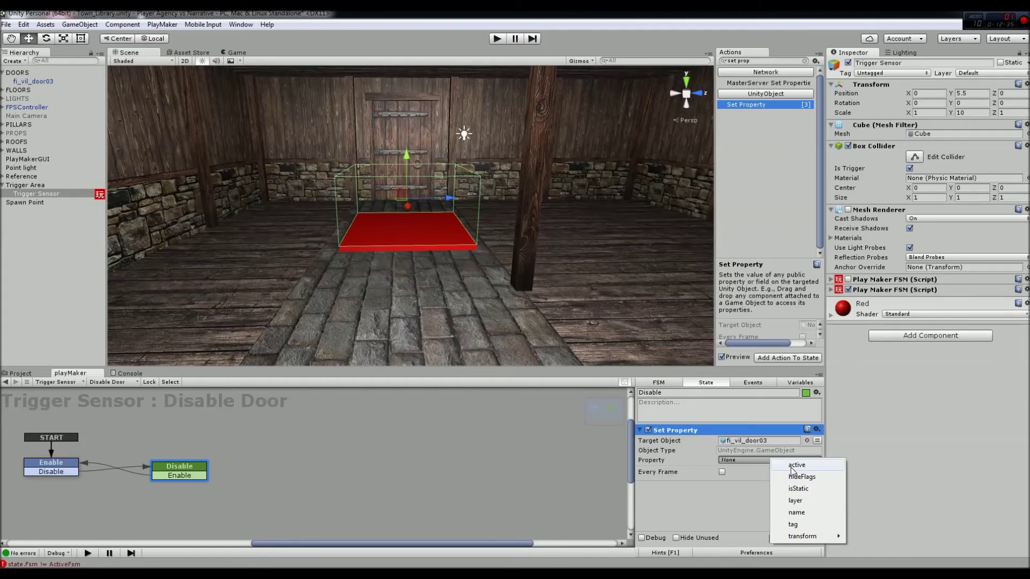
pyautogui.click(792, 466)
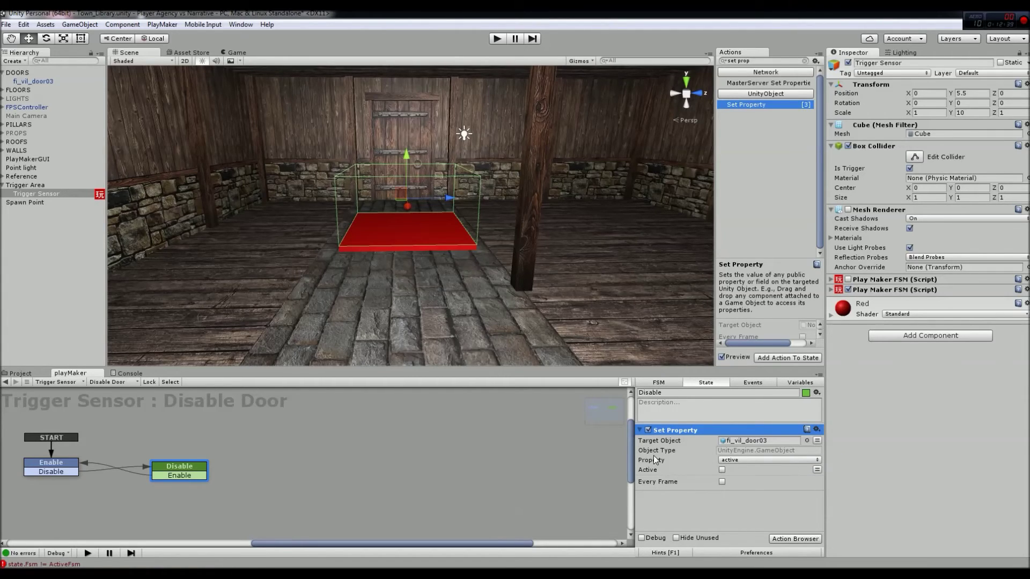
# Step: Play the scene and walk the player onto the red trigger to test that the Disable state deactivates the door
pyautogui.click(497, 38)
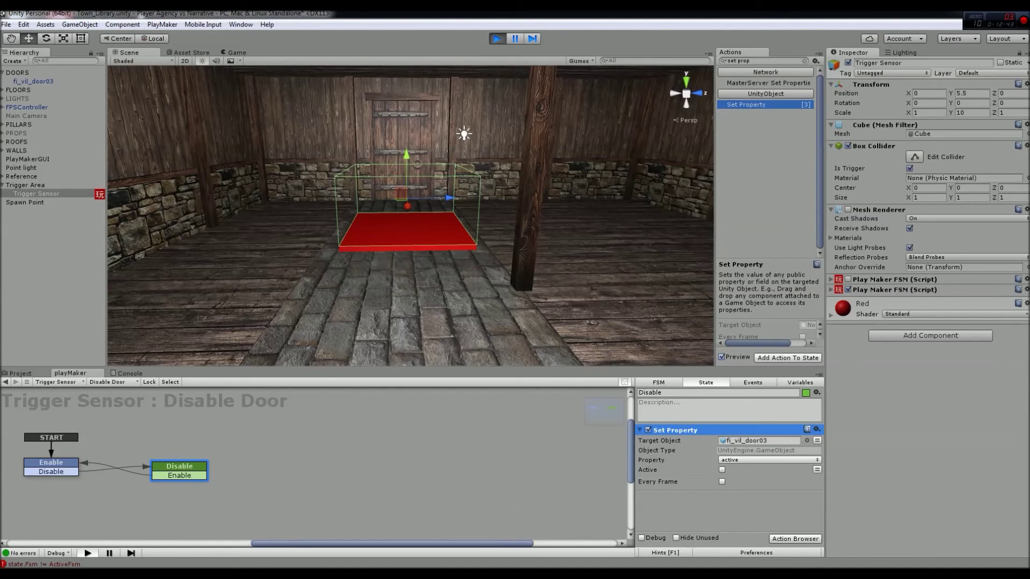
pyautogui.press('w')
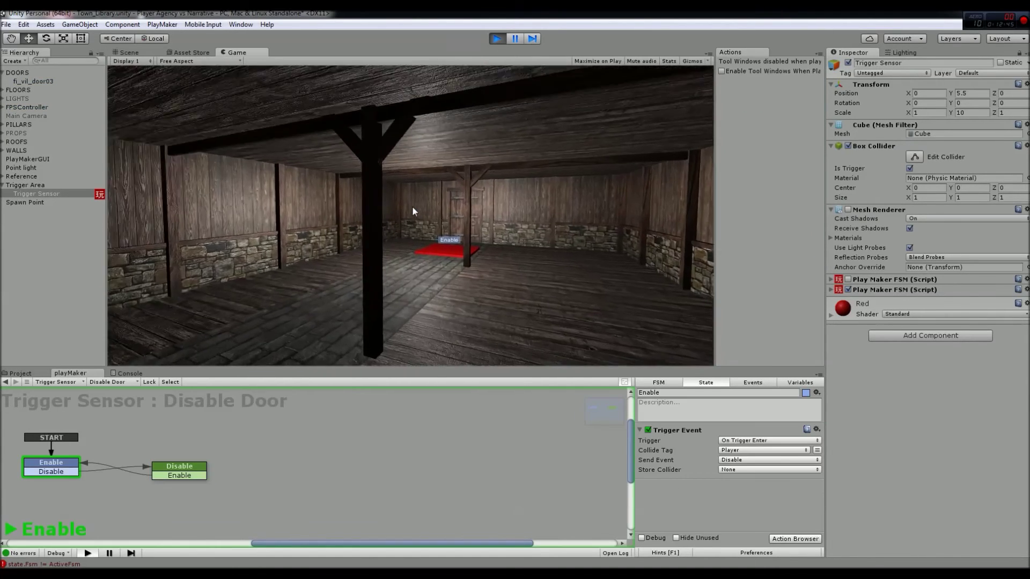
pyautogui.press('w')
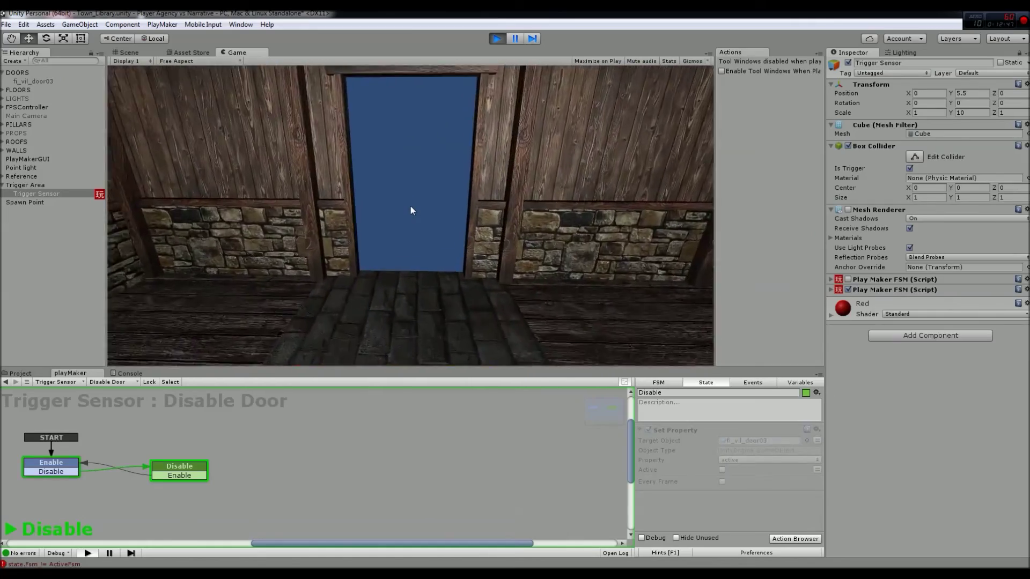
pyautogui.press('w')
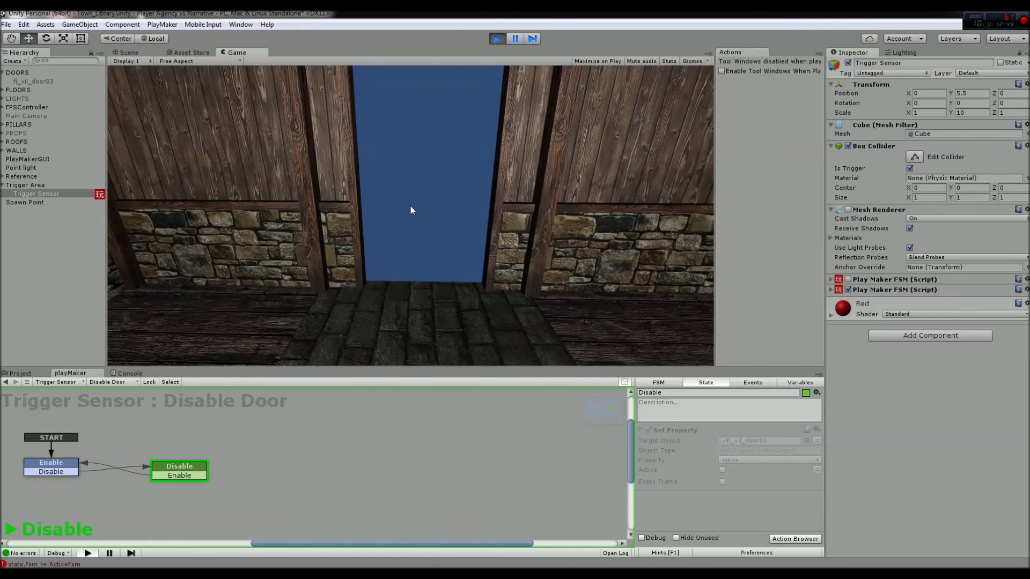
pyautogui.press('s')
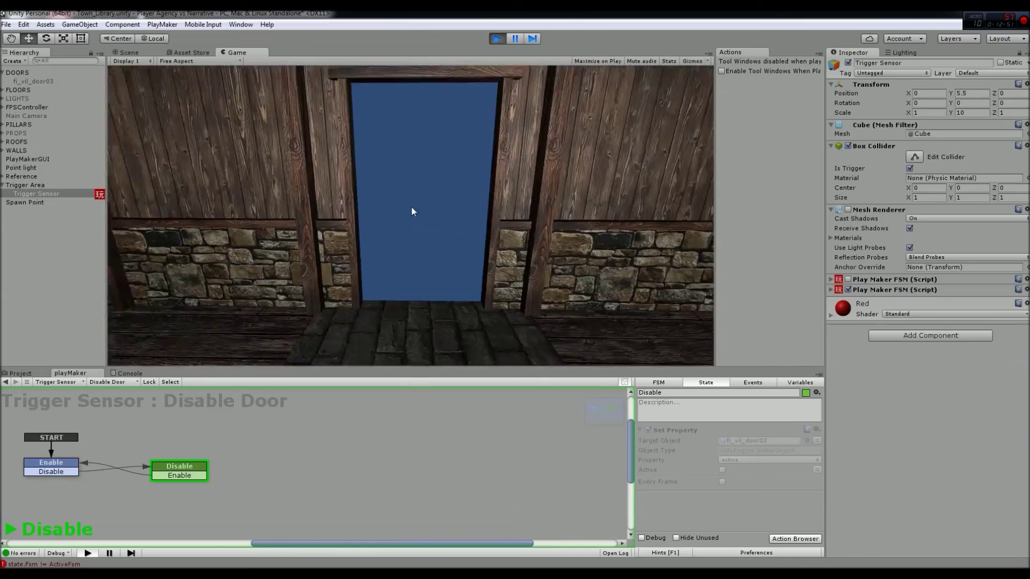
pyautogui.press('w')
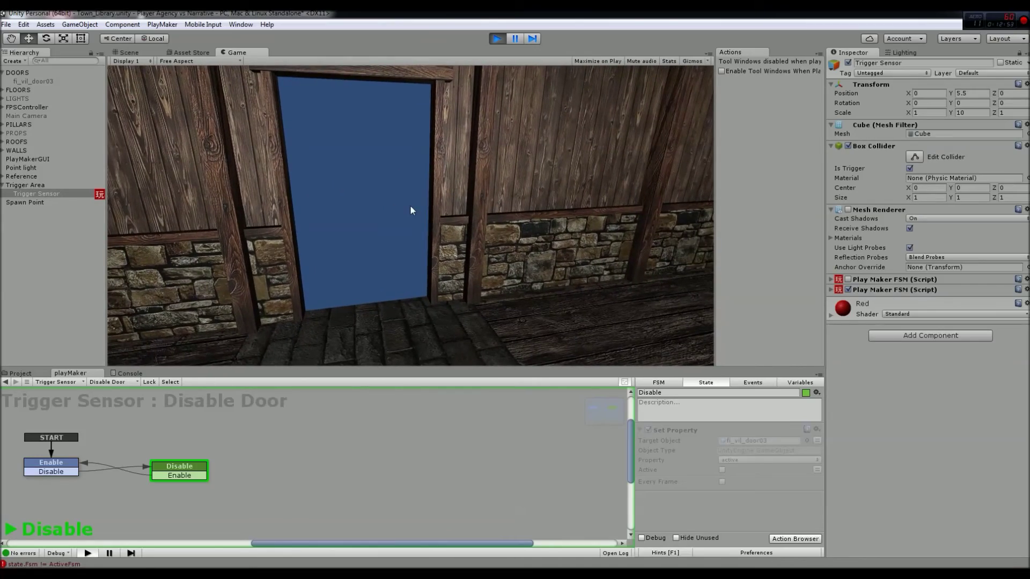
pyautogui.press('w')
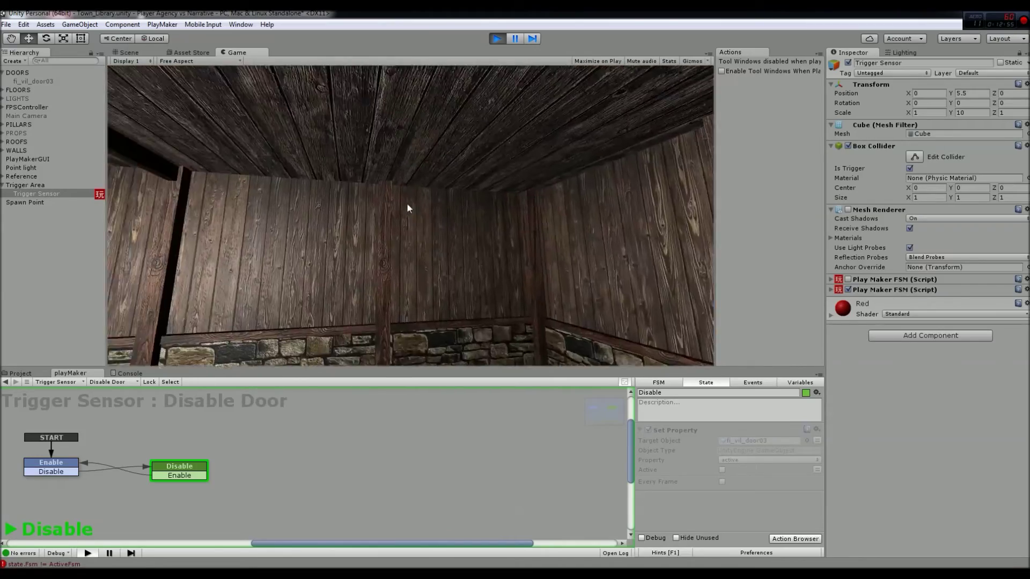
# Step: Inspect fi_vil_door03's active state during play, reselect Trigger Sensor, and stop play mode
pyautogui.click(21, 82)
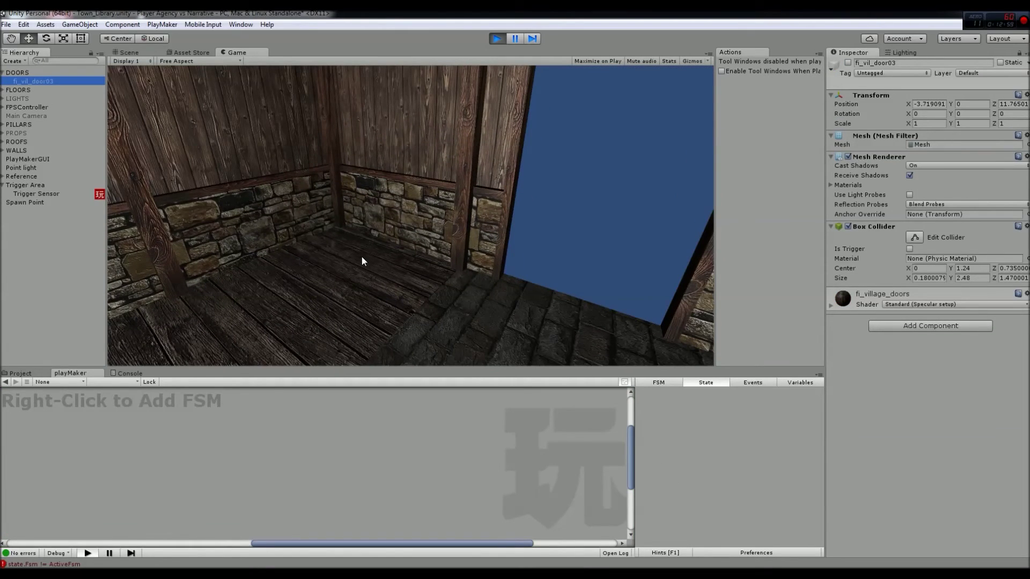
pyautogui.click(41, 196)
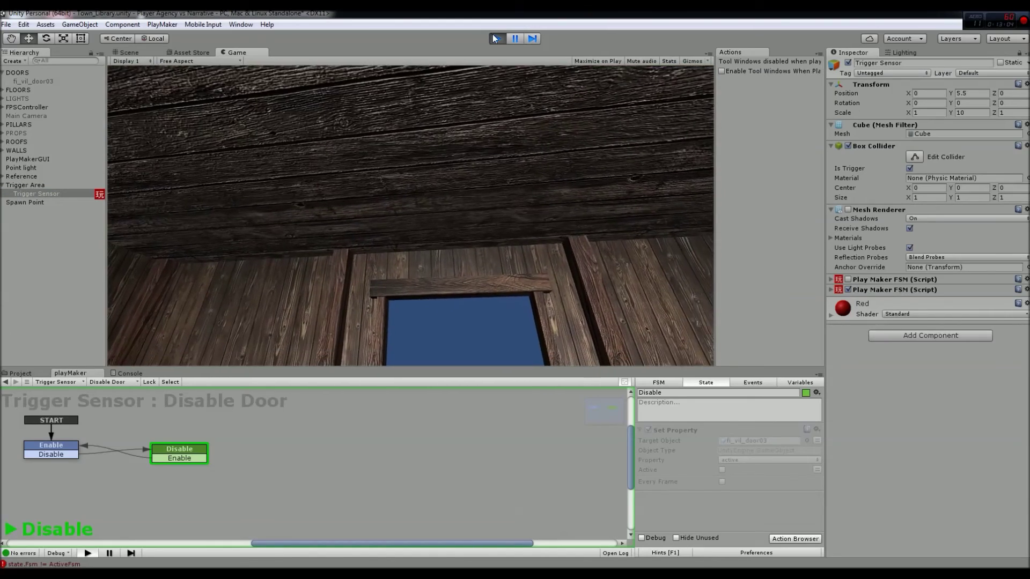
pyautogui.hotkey('ctrl', 'p')
# Step: Copy the Trigger Event action from the Enable state into the Disable state
pyautogui.click(74, 446)
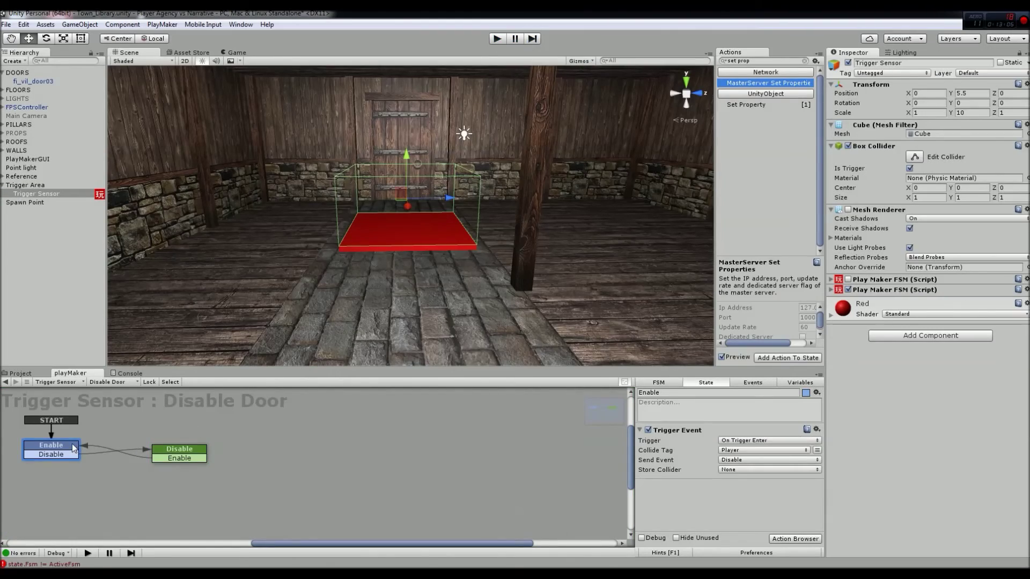
pyautogui.click(700, 429)
pyautogui.click(204, 453)
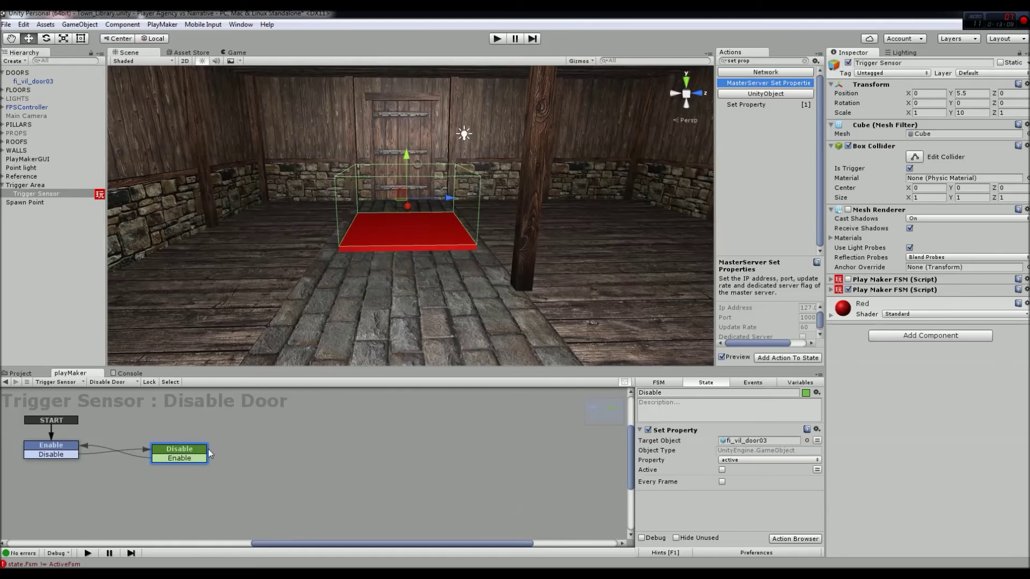
pyautogui.hotkey('ctrl', 'v')
# Step: Set the Disable state's Trigger Event to On Trigger Exit and its Send Event to Enable
pyautogui.click(762, 507)
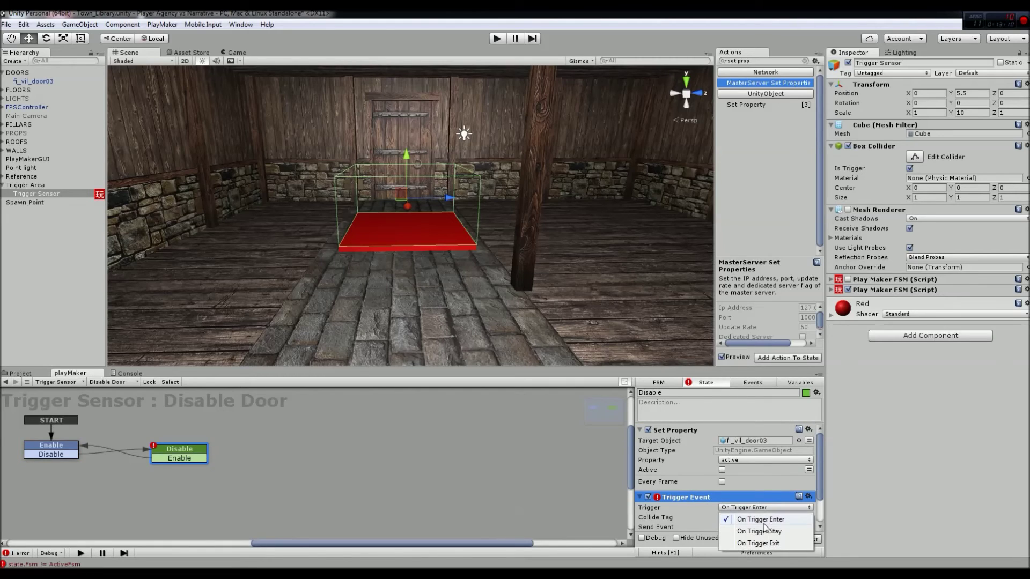
pyautogui.click(764, 544)
pyautogui.scroll(-2, 757, 479)
pyautogui.click(755, 489)
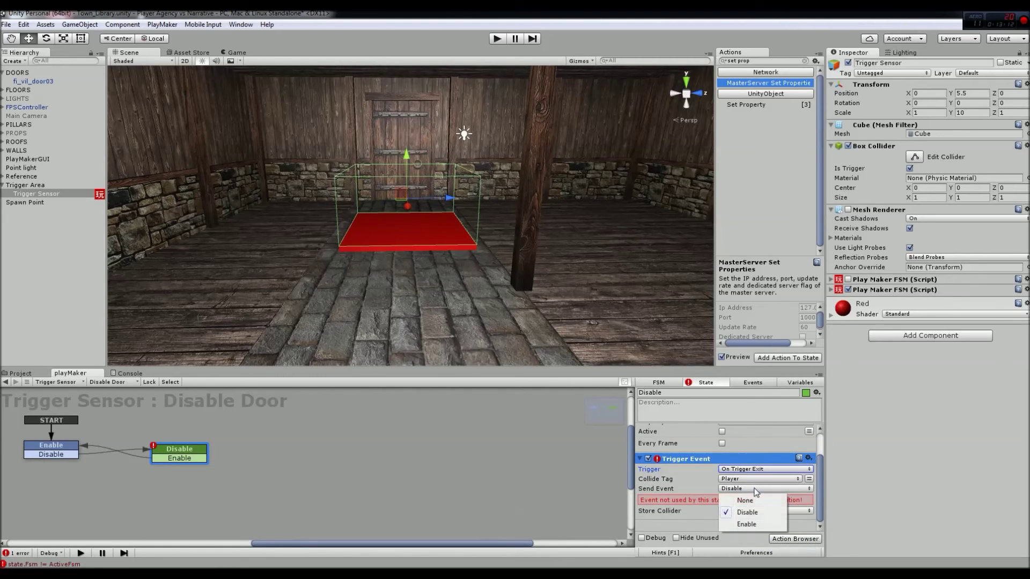
pyautogui.click(746, 524)
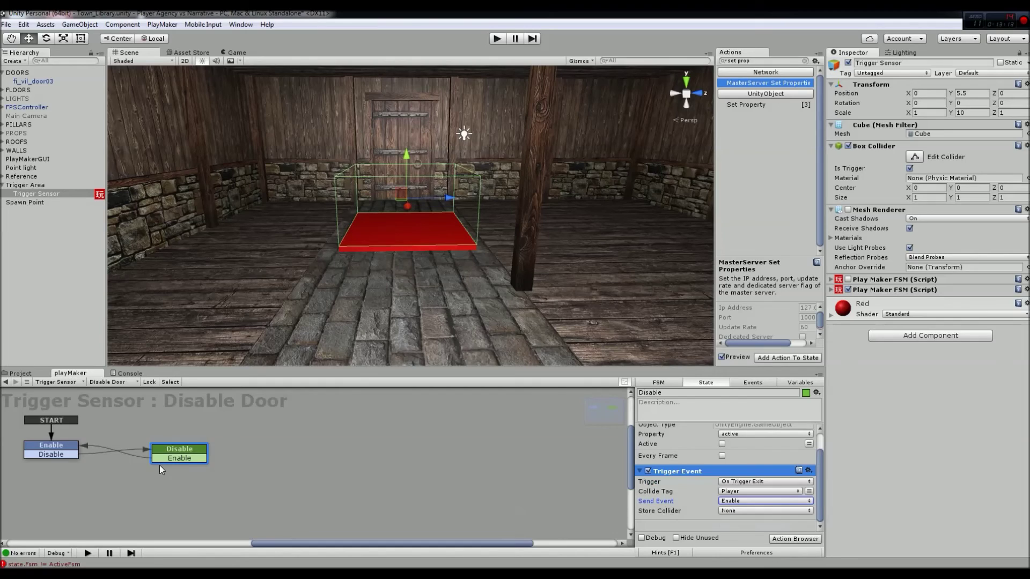
# Step: Copy the Disable state's Set Property action into the Enable state, place it above Trigger Event, and check Active
pyautogui.click(47, 446)
pyautogui.click(202, 452)
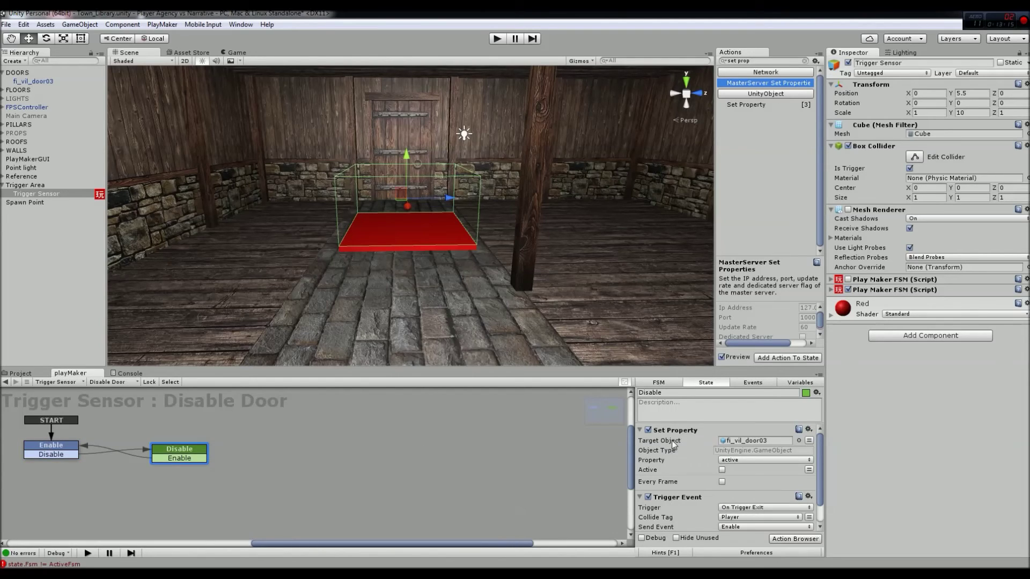
pyautogui.click(677, 431)
pyautogui.click(68, 443)
pyautogui.hotkey('ctrl', 'v')
pyautogui.moveTo(697, 488); pyautogui.dragTo(703, 440)
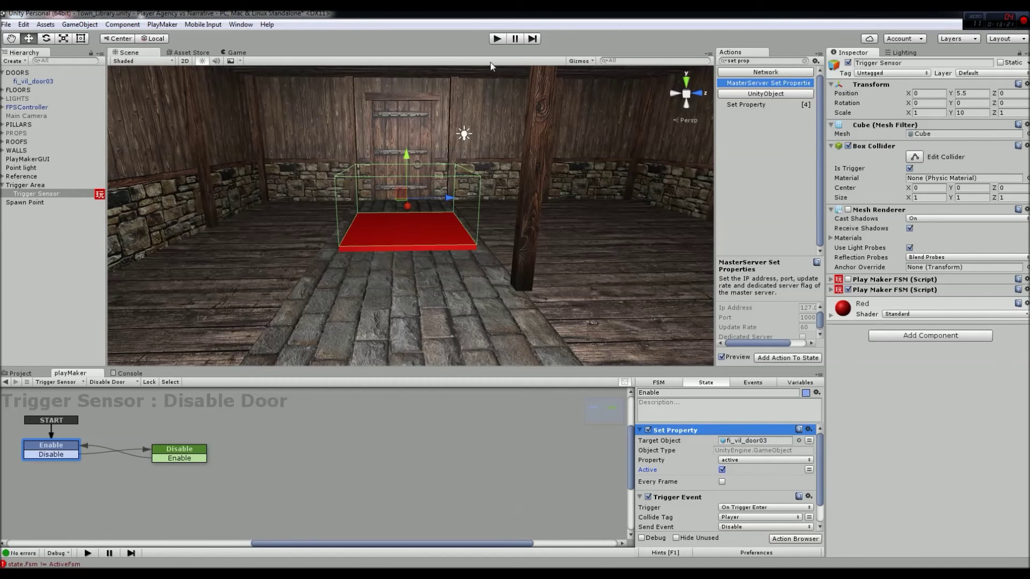
# Step: Play the scene and walk the player repeatedly on and off the red trigger to test both door transitions
pyautogui.click(497, 39)
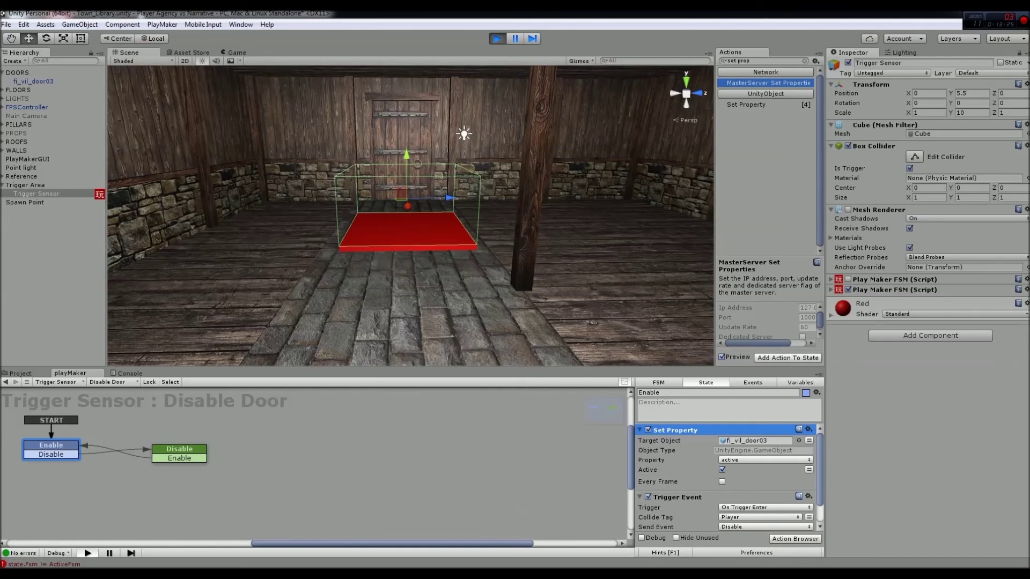
pyautogui.press('w')
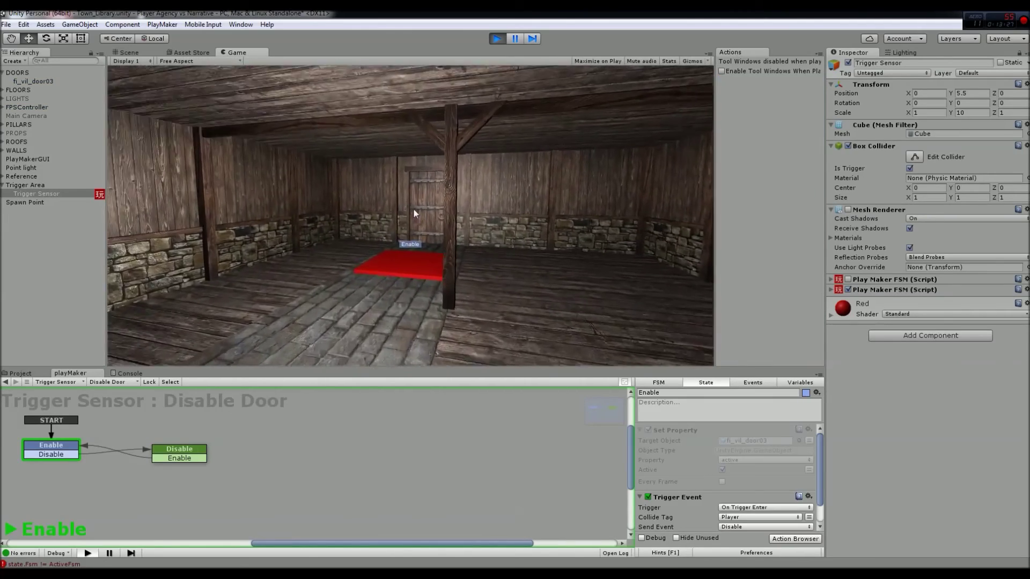
pyautogui.press('w')
pyautogui.press('s')
pyautogui.press('w')
pyautogui.press('w')
pyautogui.press('s')
pyautogui.press('w')
pyautogui.press('w')
pyautogui.press('s')
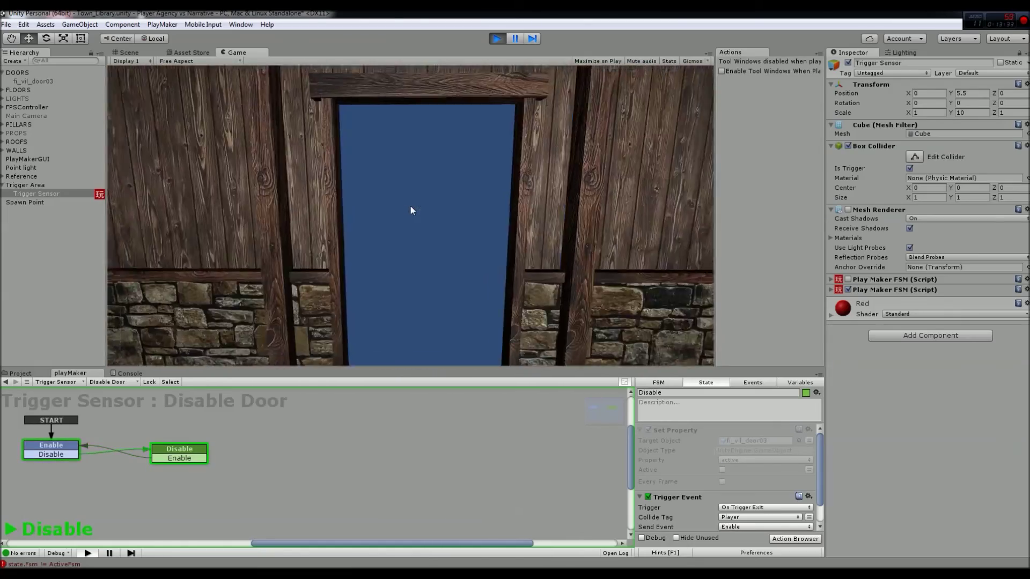
pyautogui.press('w')
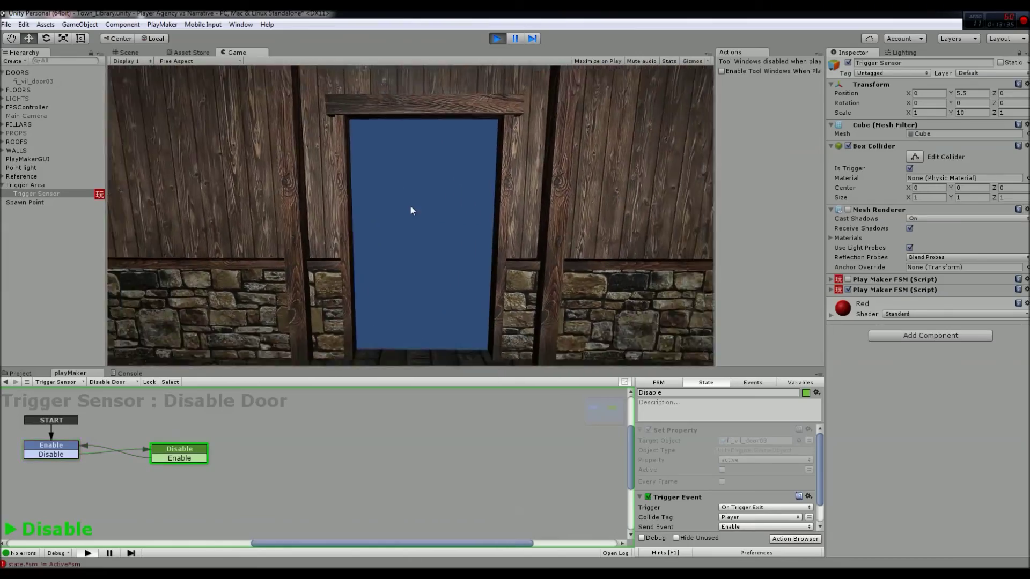
pyautogui.press('s')
pyautogui.press('s')
pyautogui.press('w')
pyautogui.press('s')
pyautogui.press('s')
pyautogui.press('w')
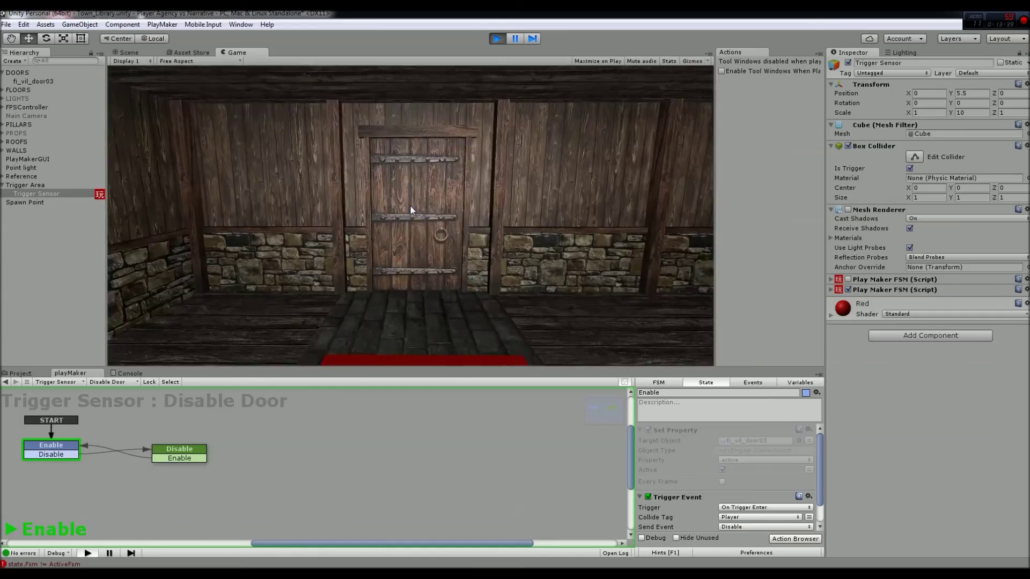
pyautogui.press('s')
pyautogui.press('w')
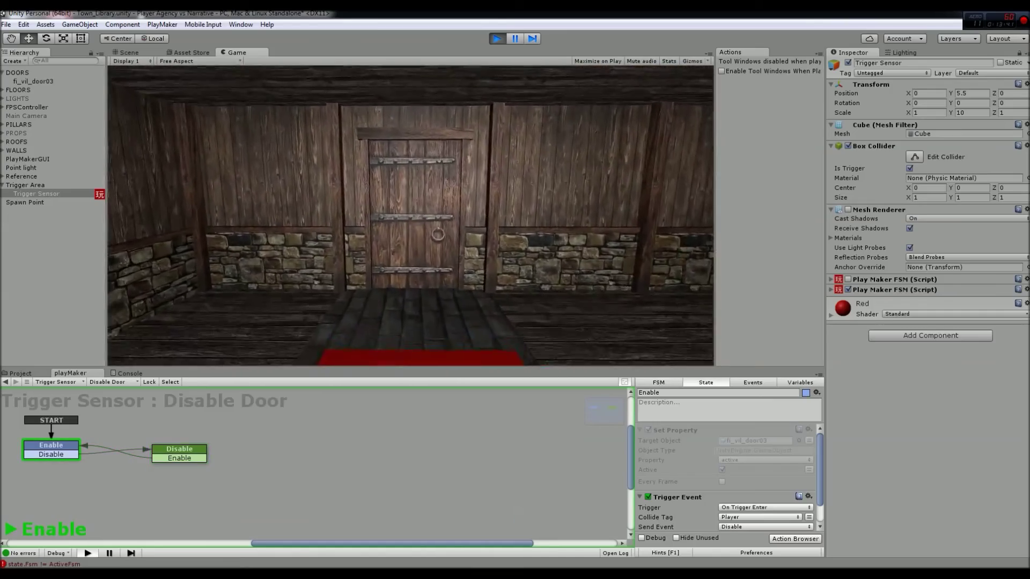
# Step: Select fi_vil_door03 to watch its active state while moving the player around the trigger, and stop play mode
pyautogui.click(18, 83)
pyautogui.click(276, 197)
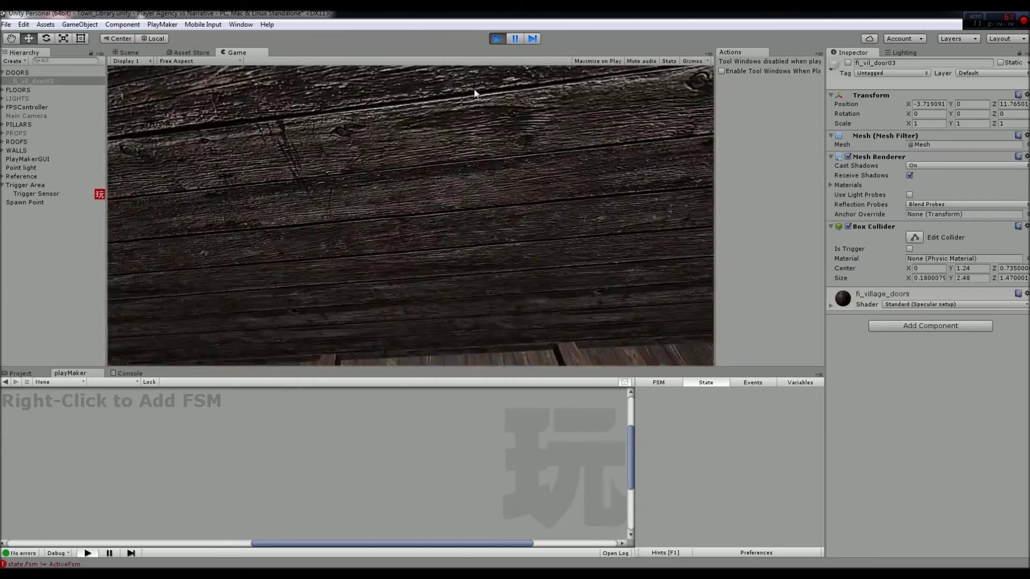
pyautogui.press('s')
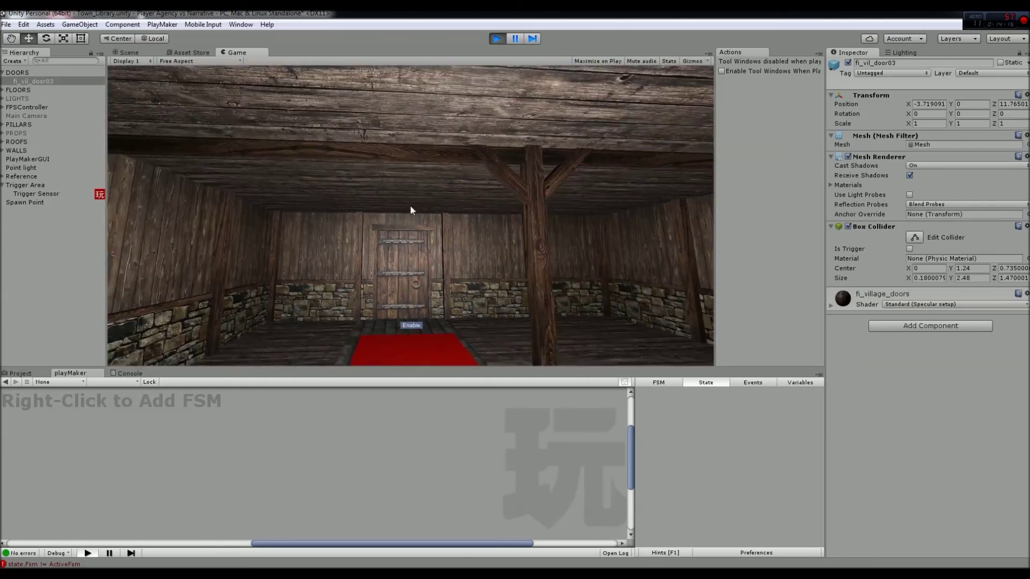
pyautogui.press('w')
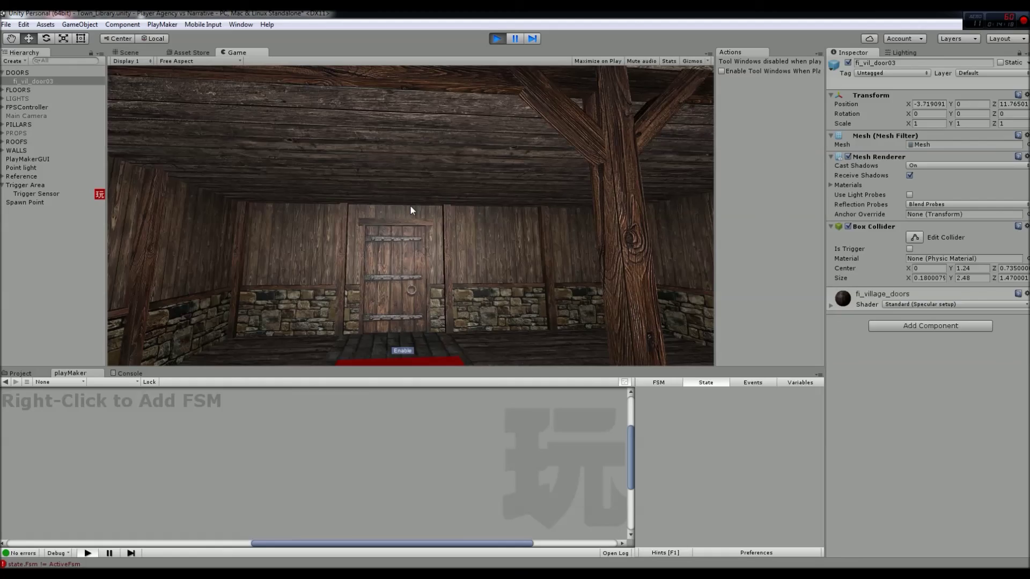
pyautogui.press('w')
pyautogui.press('s')
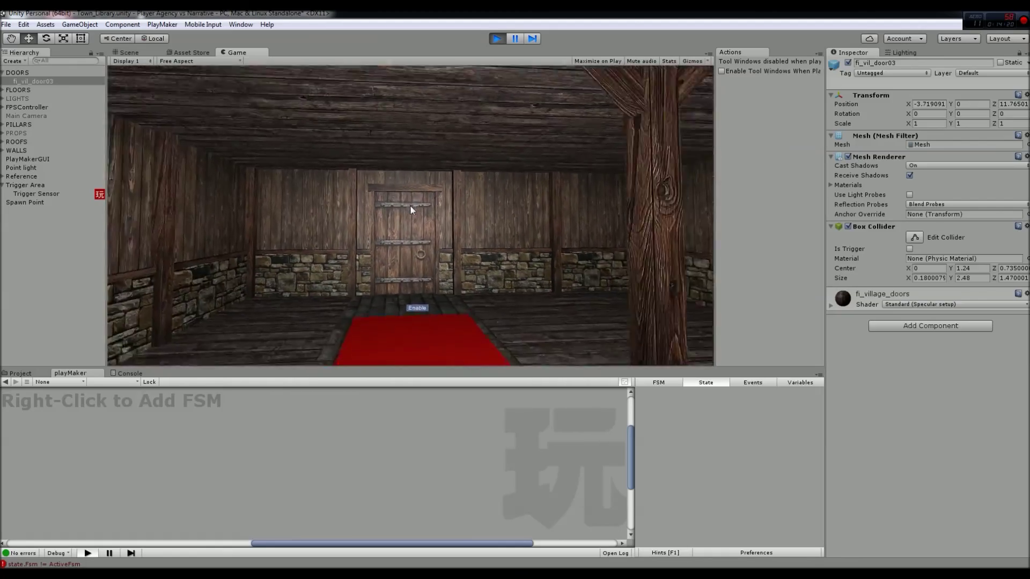
pyautogui.press('w')
pyautogui.press('w')
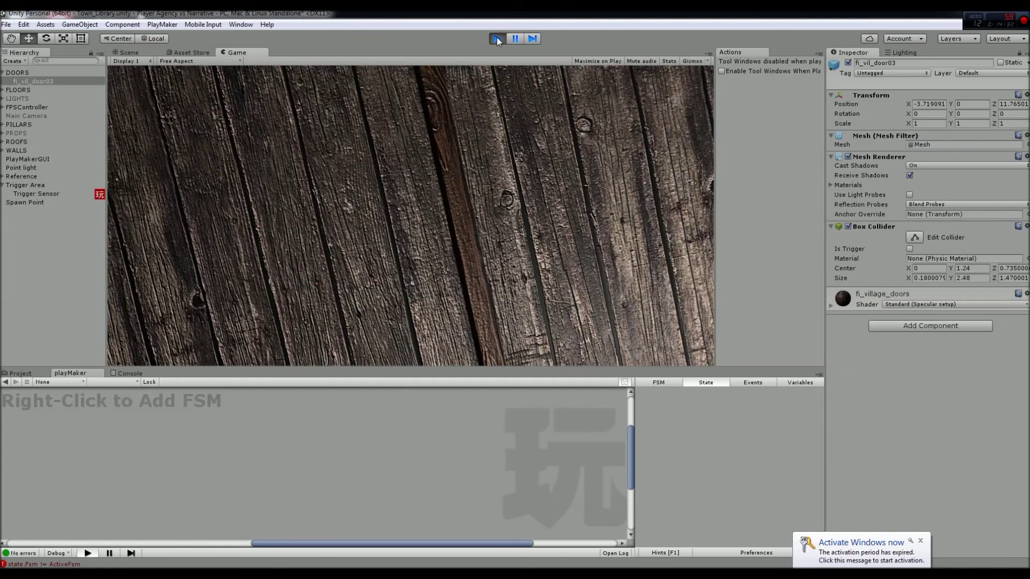
pyautogui.click(497, 38)
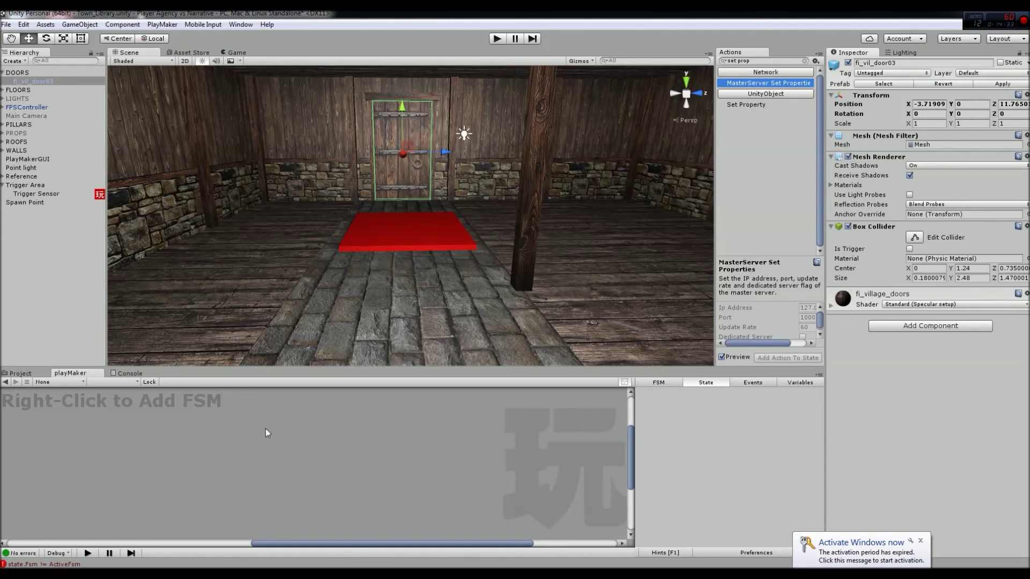